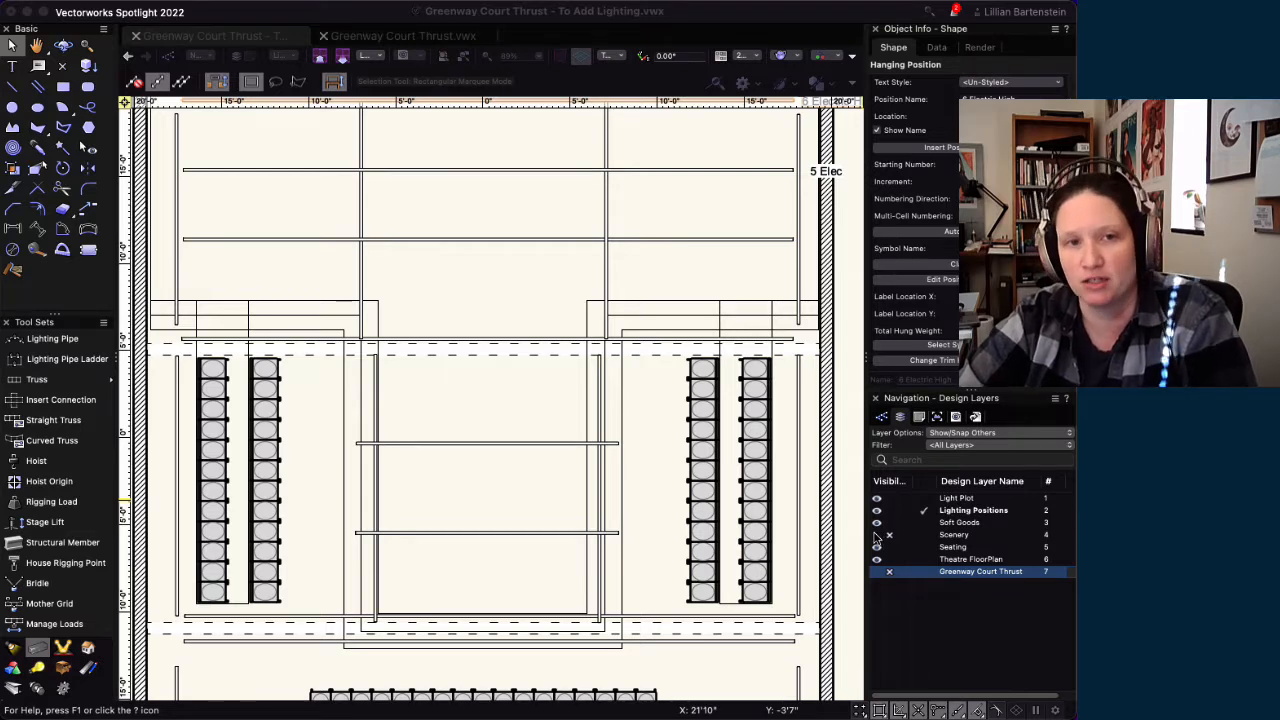
- Make the Scenery layer visible and create a new design layer named Acting Areas
left_click(876, 537)
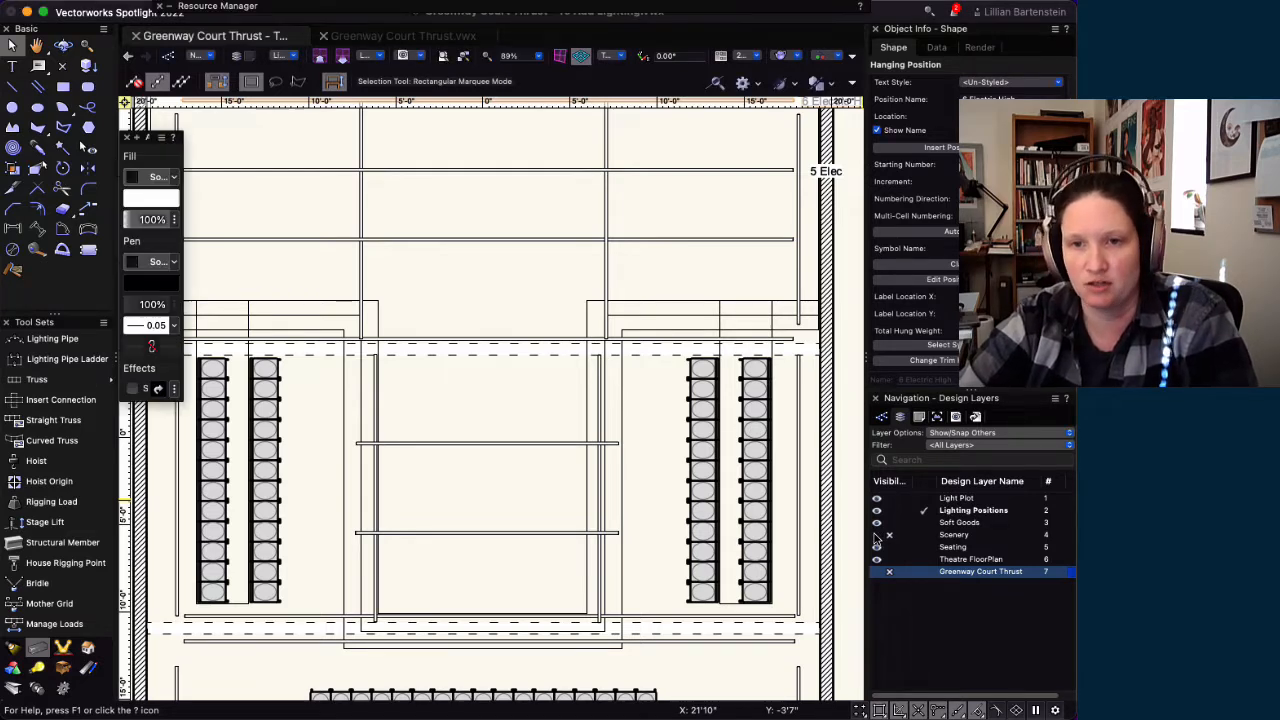
left_click(877, 538)
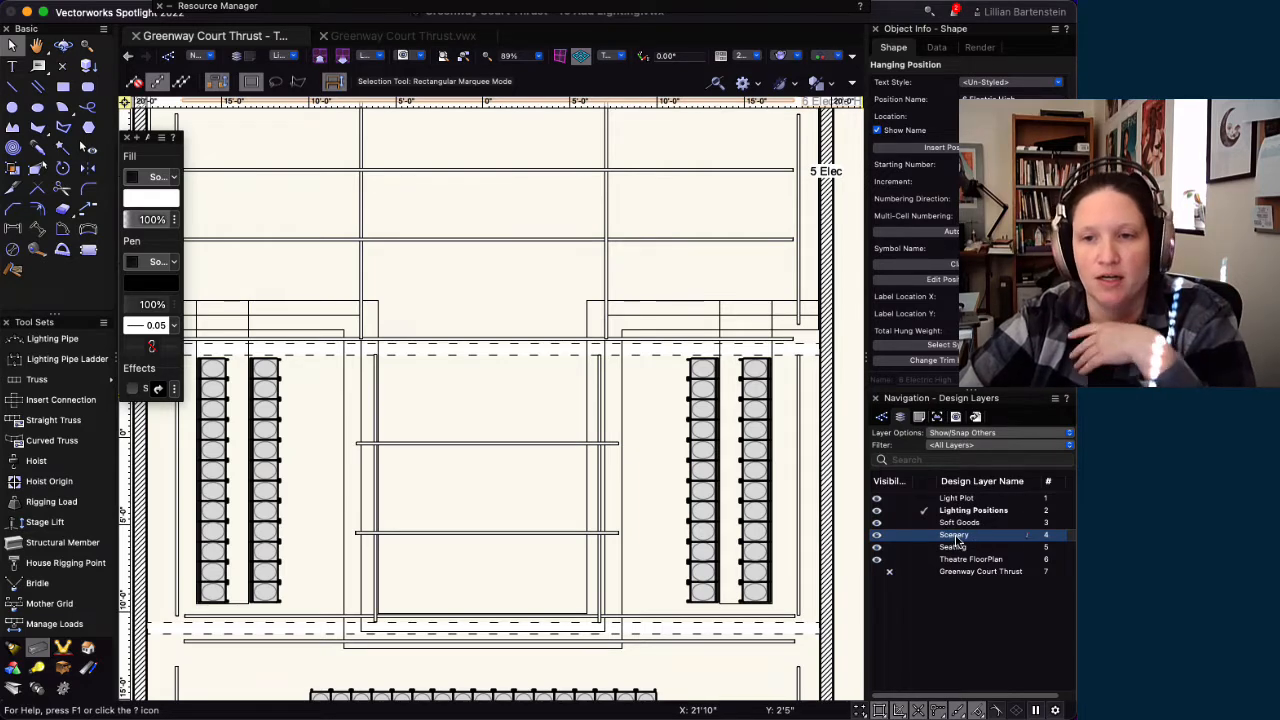
right_click(957, 541)
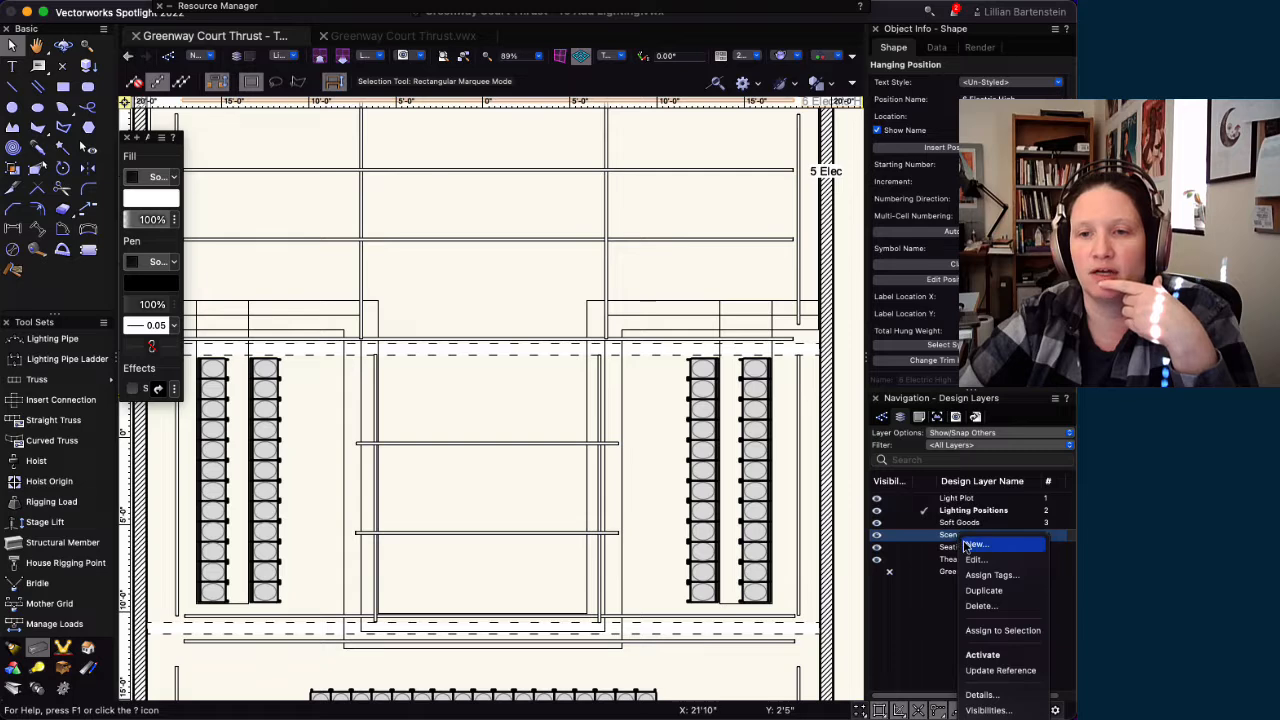
left_click(965, 543)
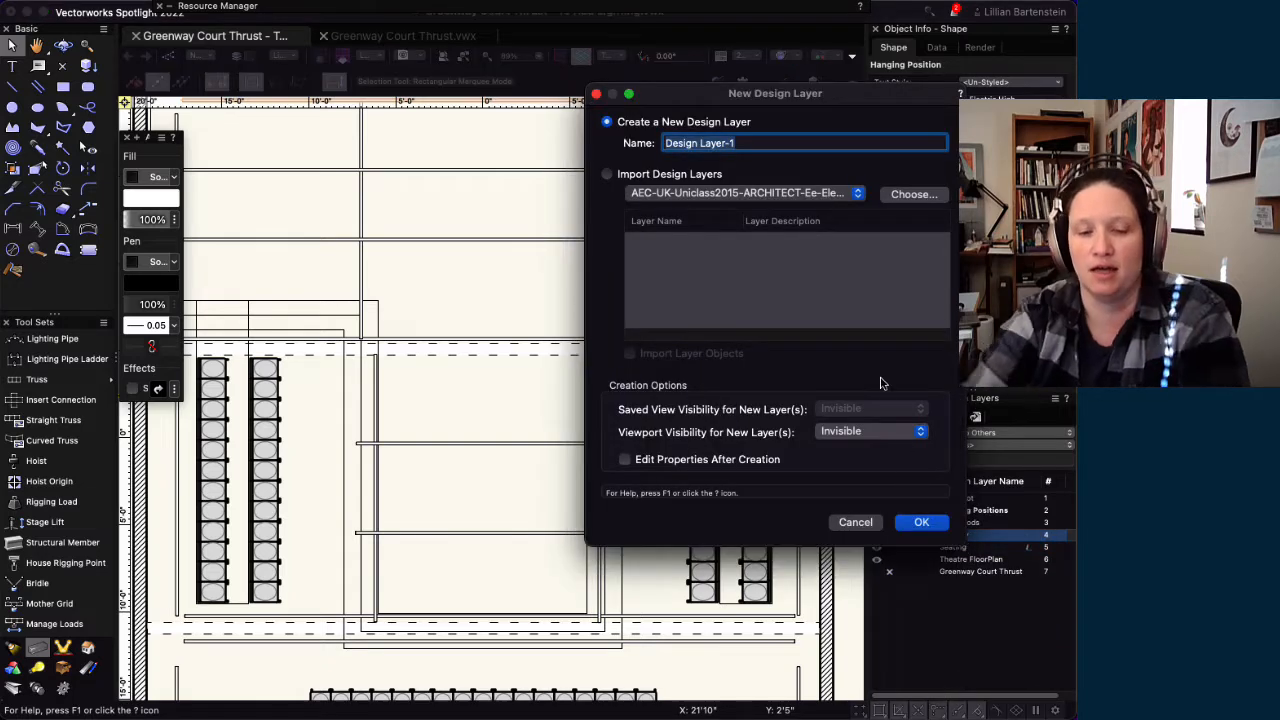
type("Acting Area")
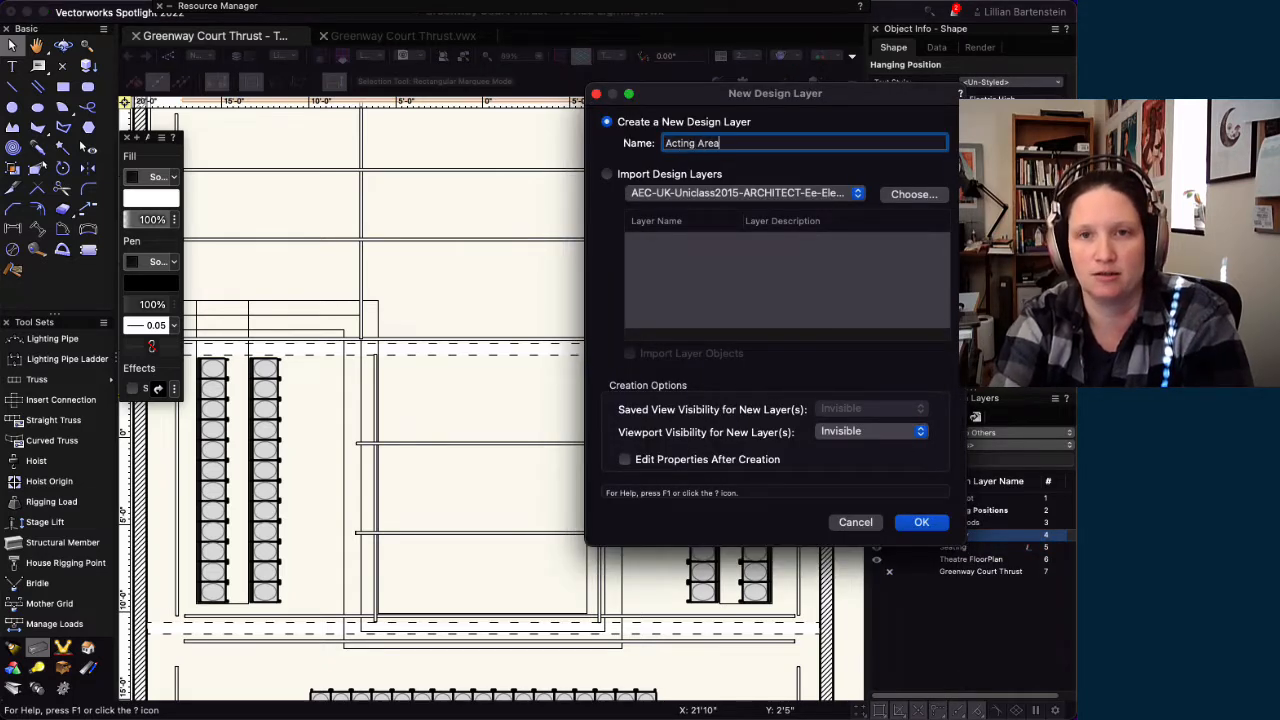
type("s")
key("Return")
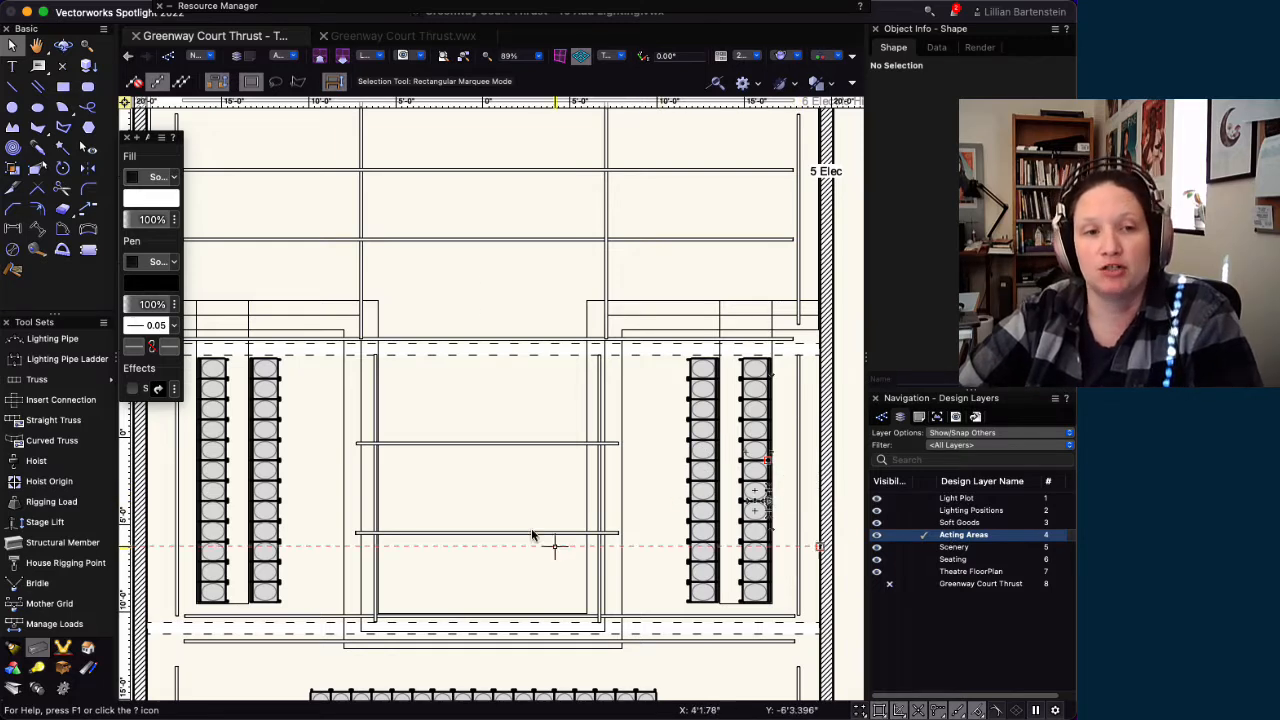
- Set up the Focus Point tool with the Focus 8ft Circle shape, names shown and the active class as default
left_click(13, 648)
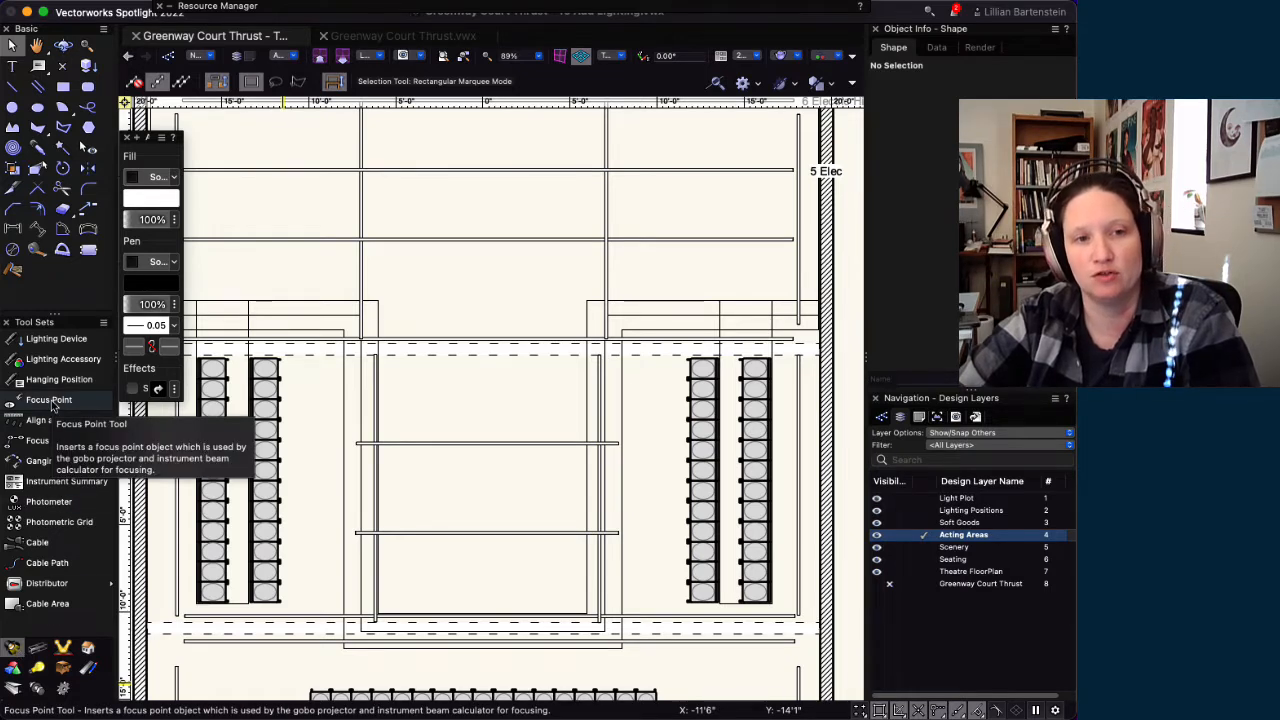
left_click(50, 400)
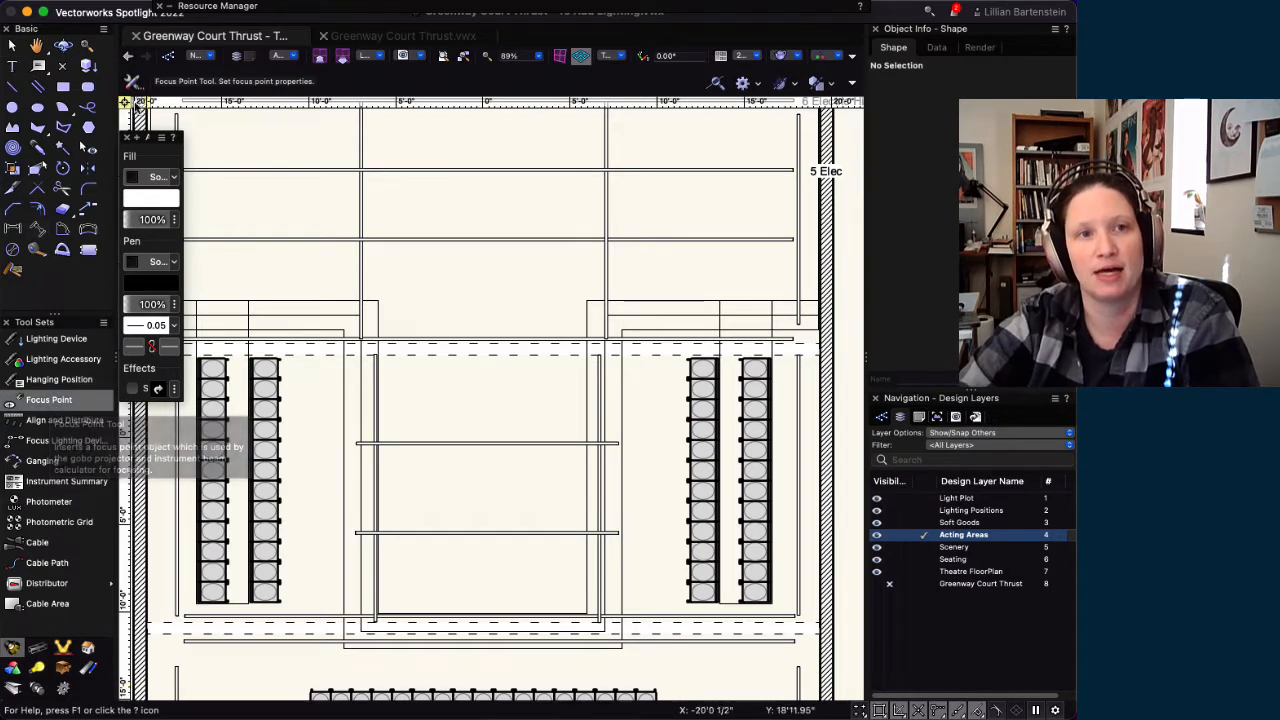
left_click(131, 82)
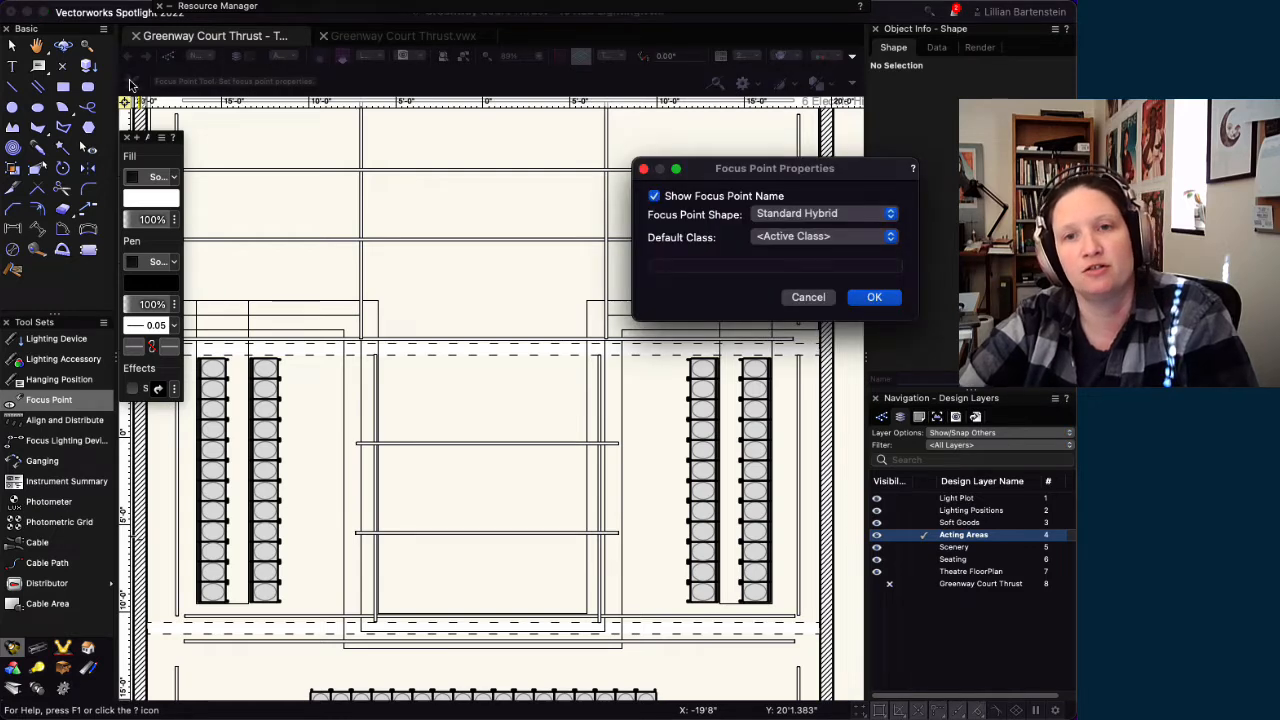
left_click_drag(869, 170, 566, 137)
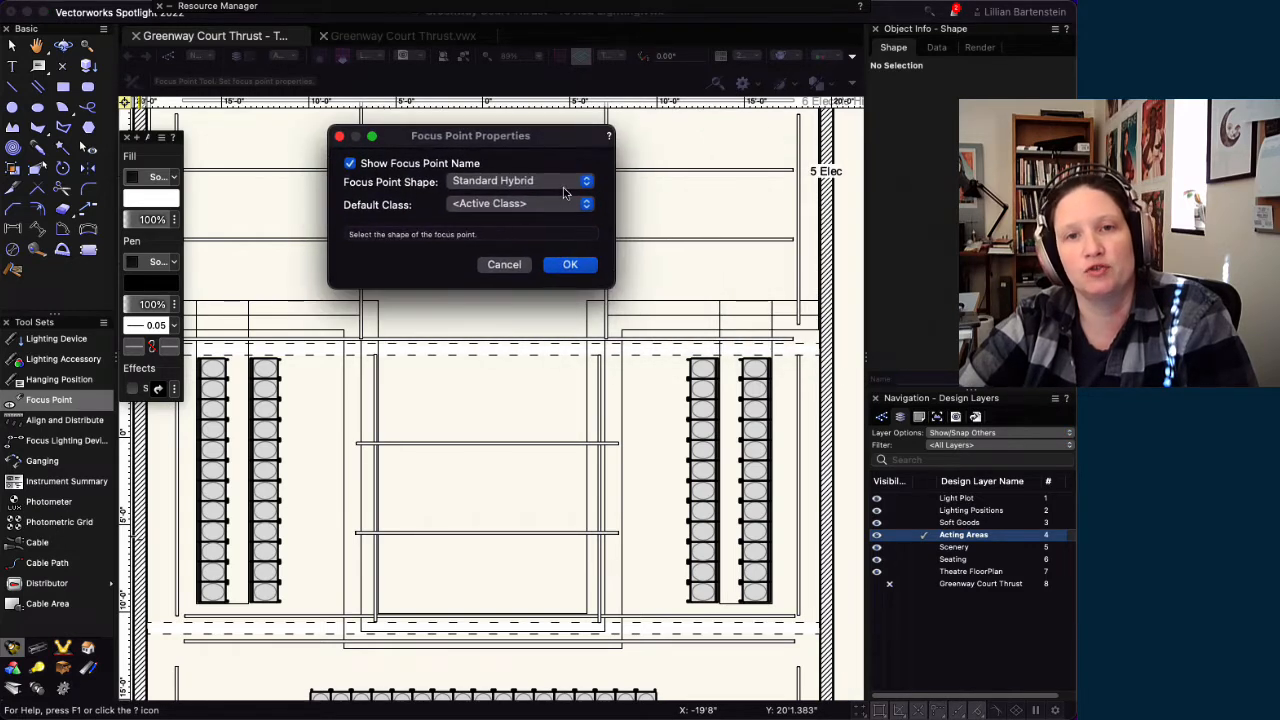
left_click(563, 186)
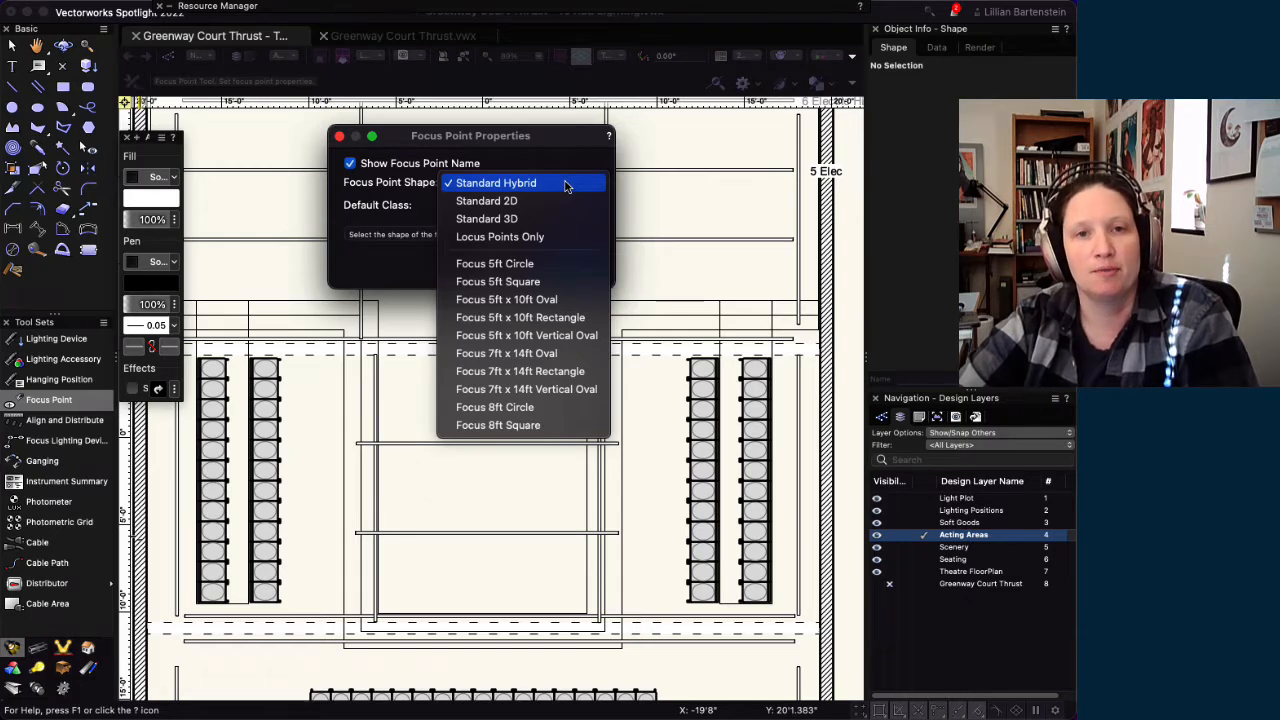
left_click(547, 412)
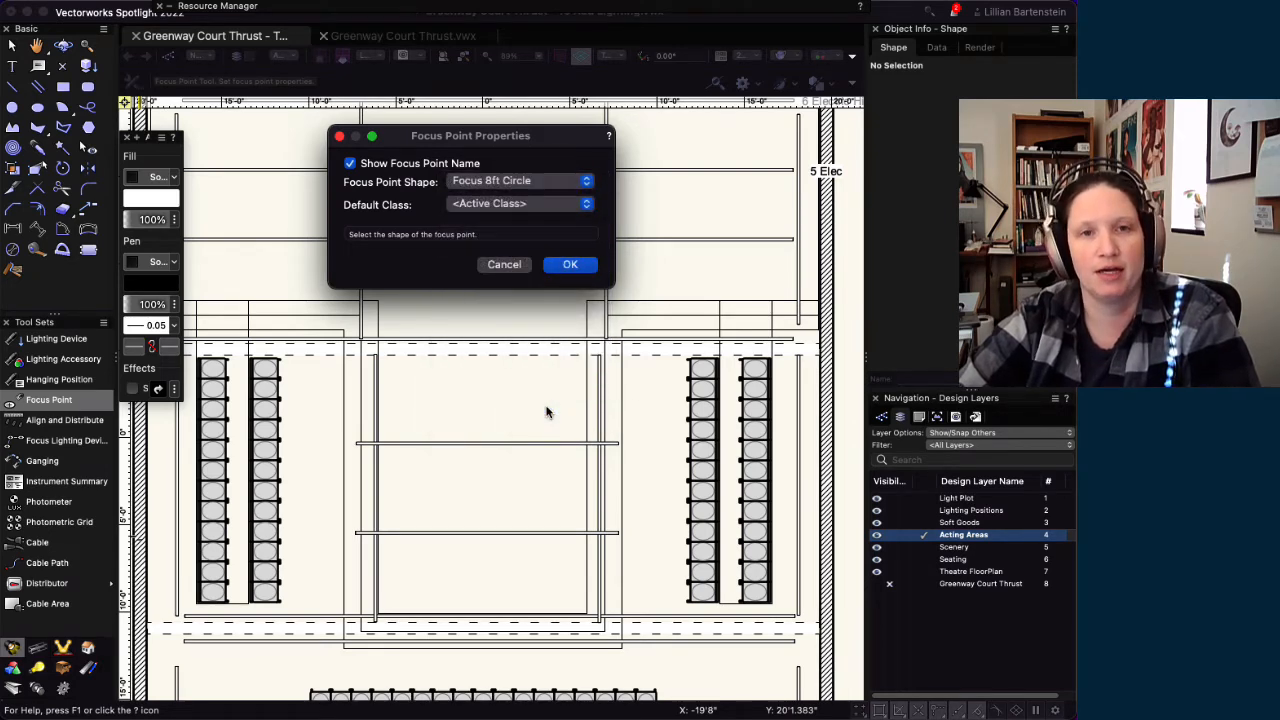
left_click(550, 204)
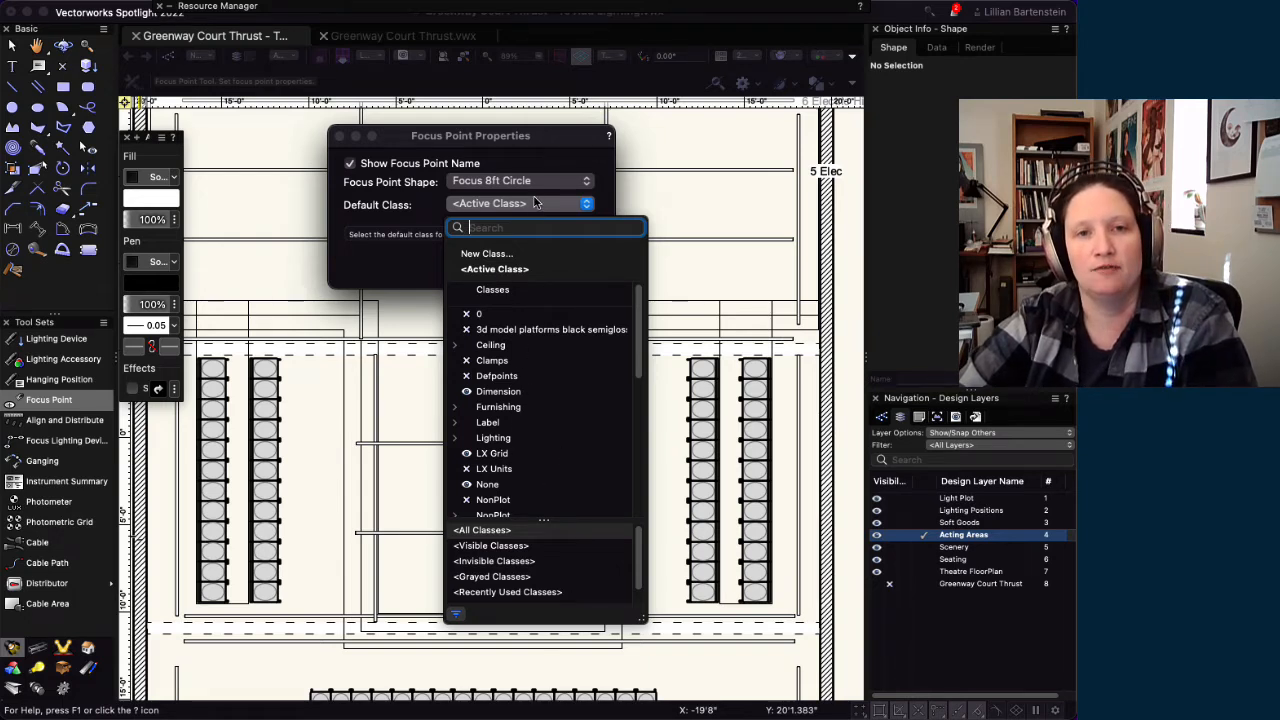
left_click(405, 222)
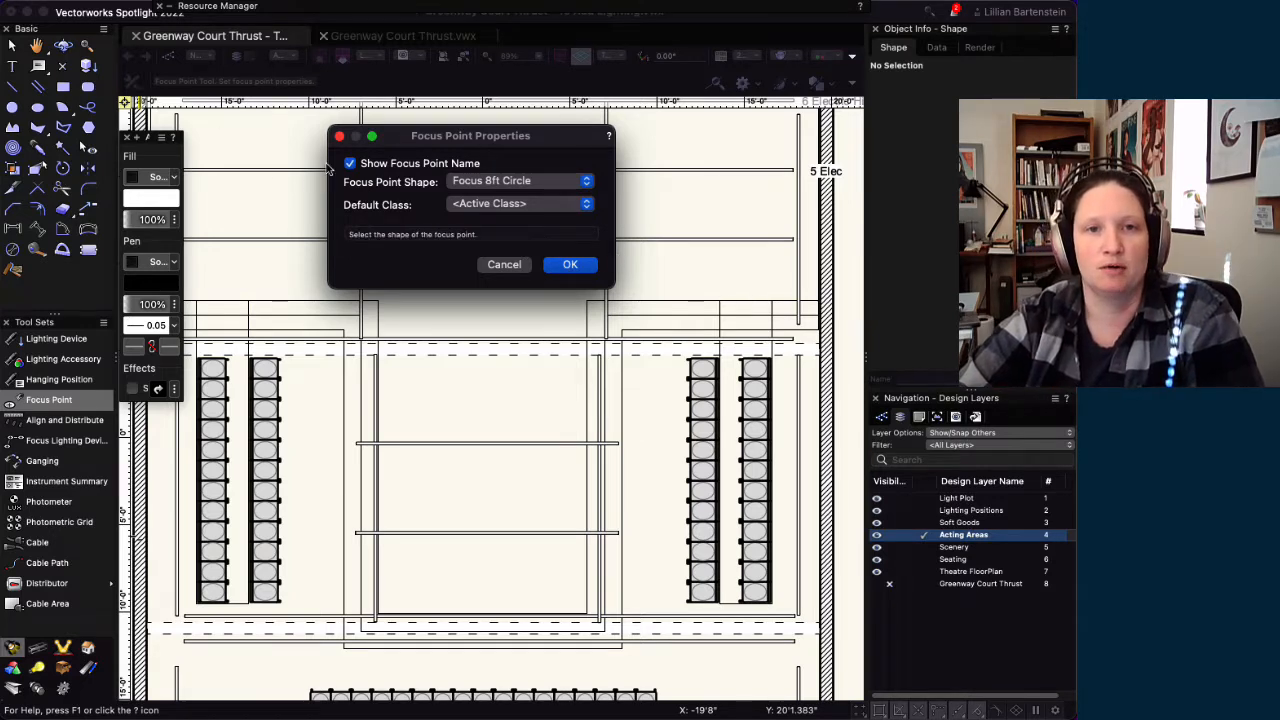
left_click(570, 265)
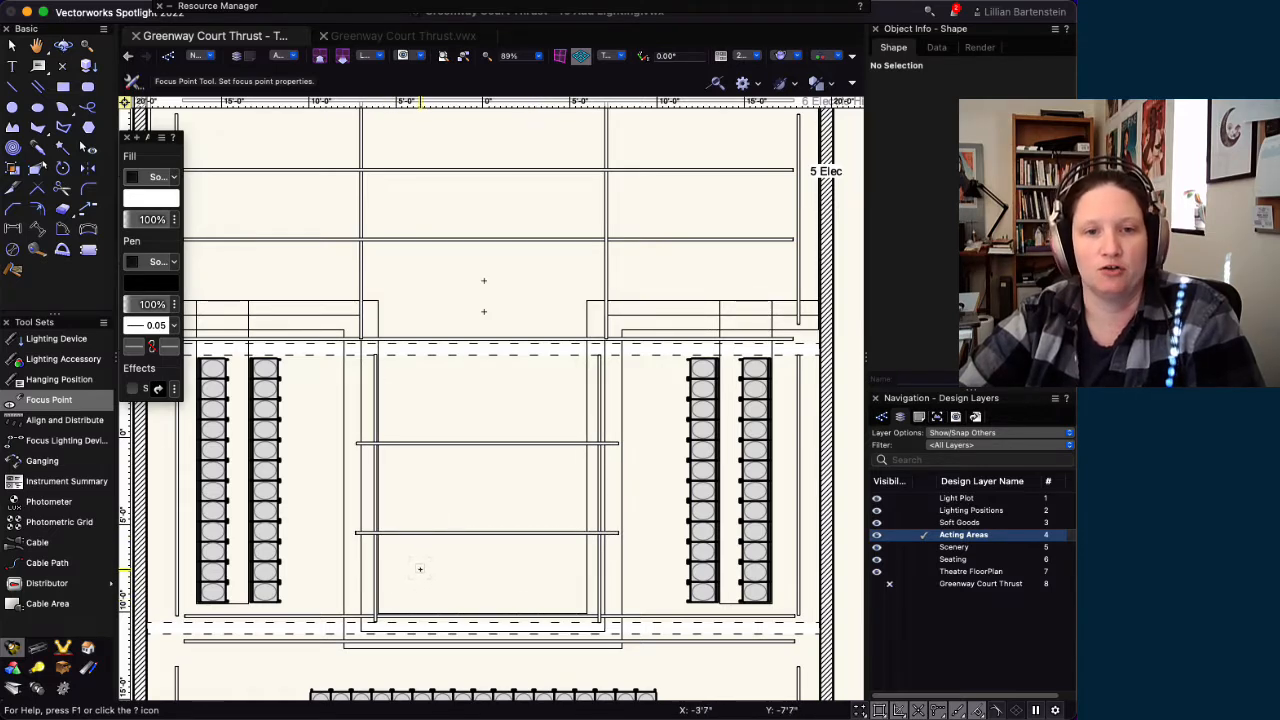
- Place focus points A, B and C across the front of the thrust at Y about -7'8", X about -3'6", 6" and 4'6"
left_click(419, 569)
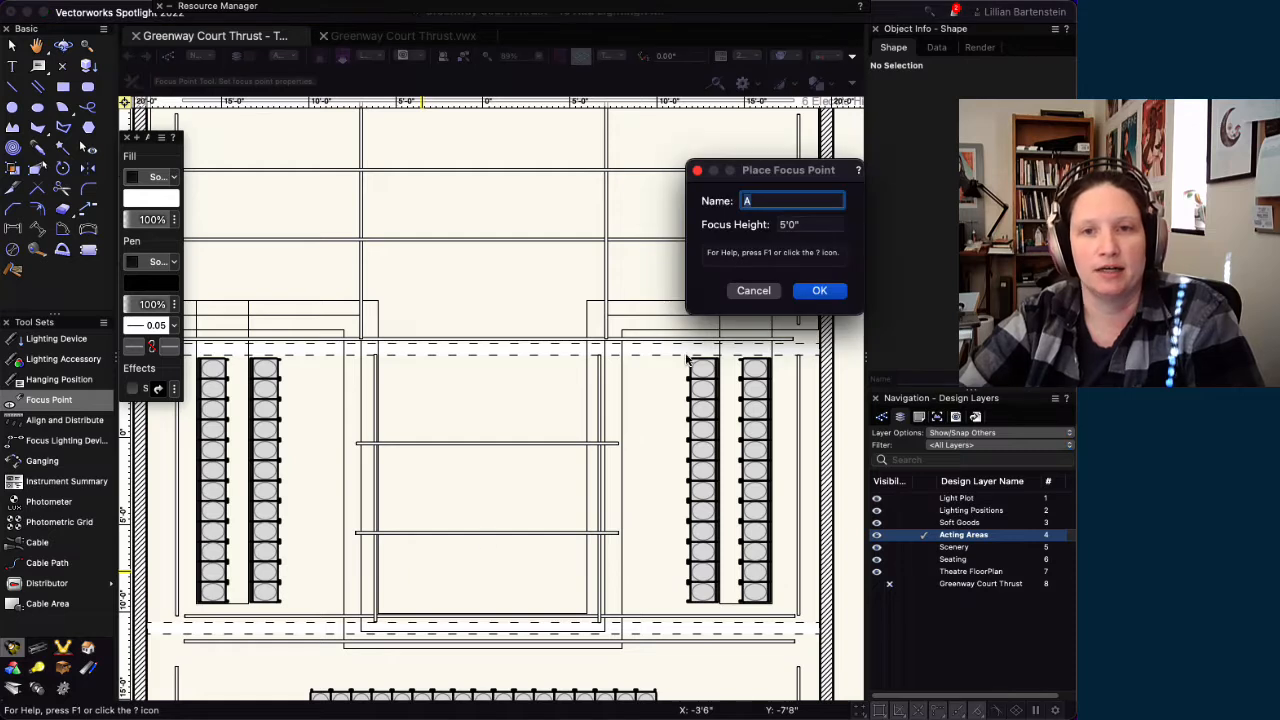
left_click(822, 291)
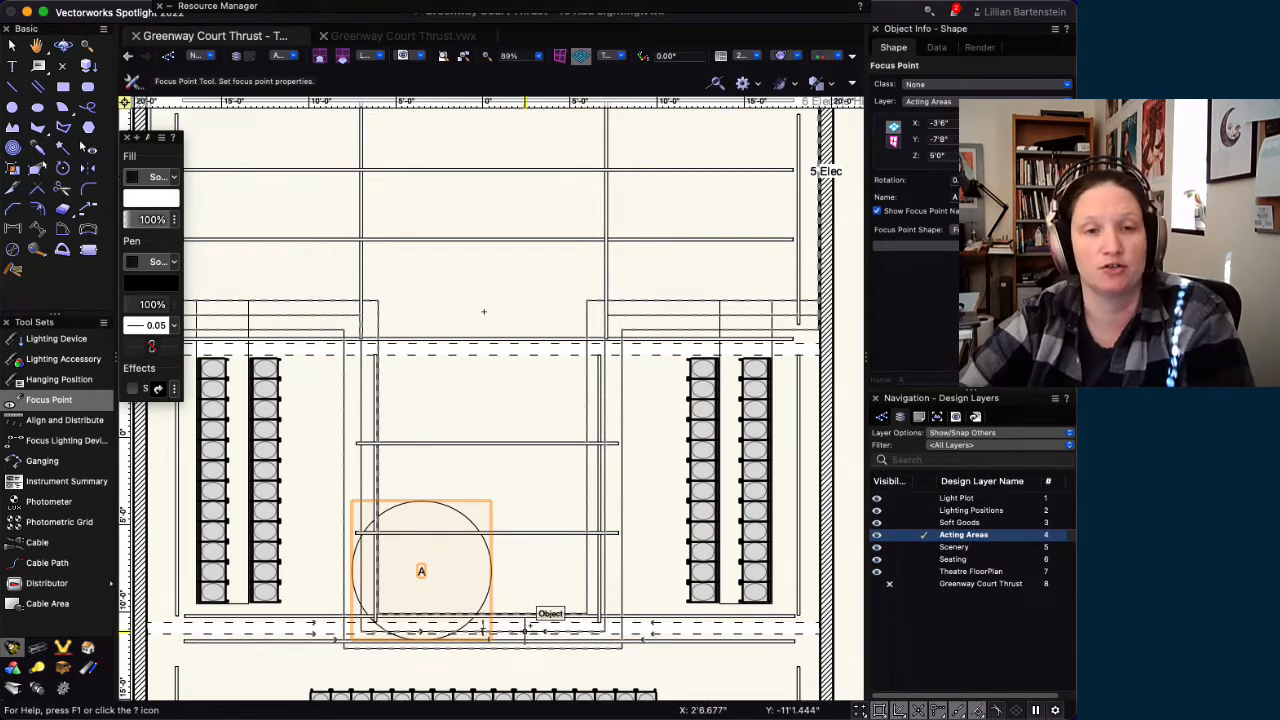
left_click(491, 571)
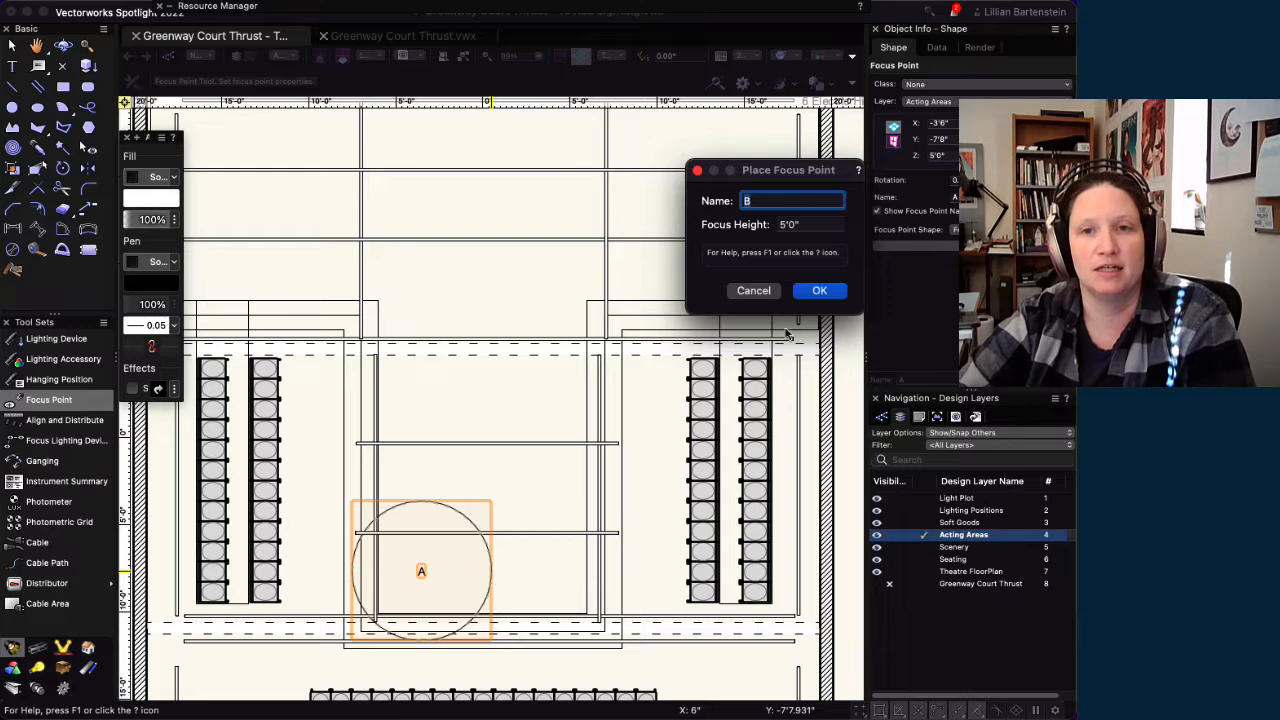
key("Return")
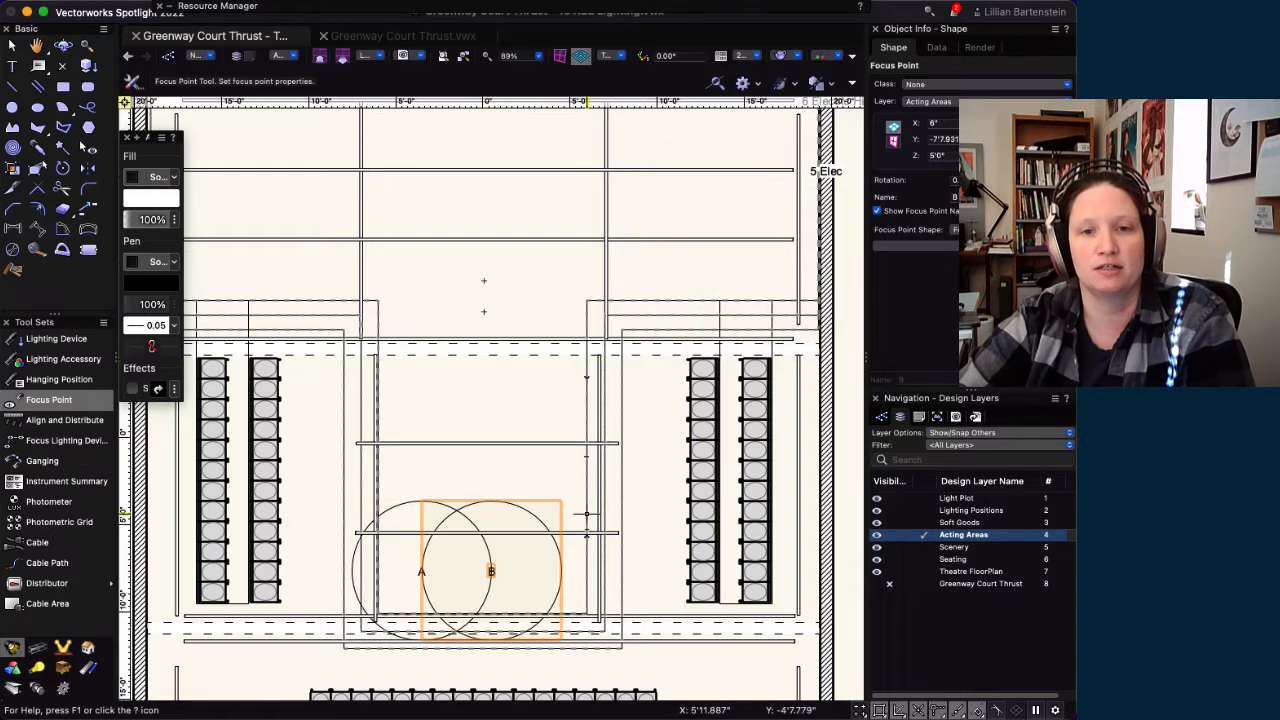
left_click(562, 571)
left_click(819, 290)
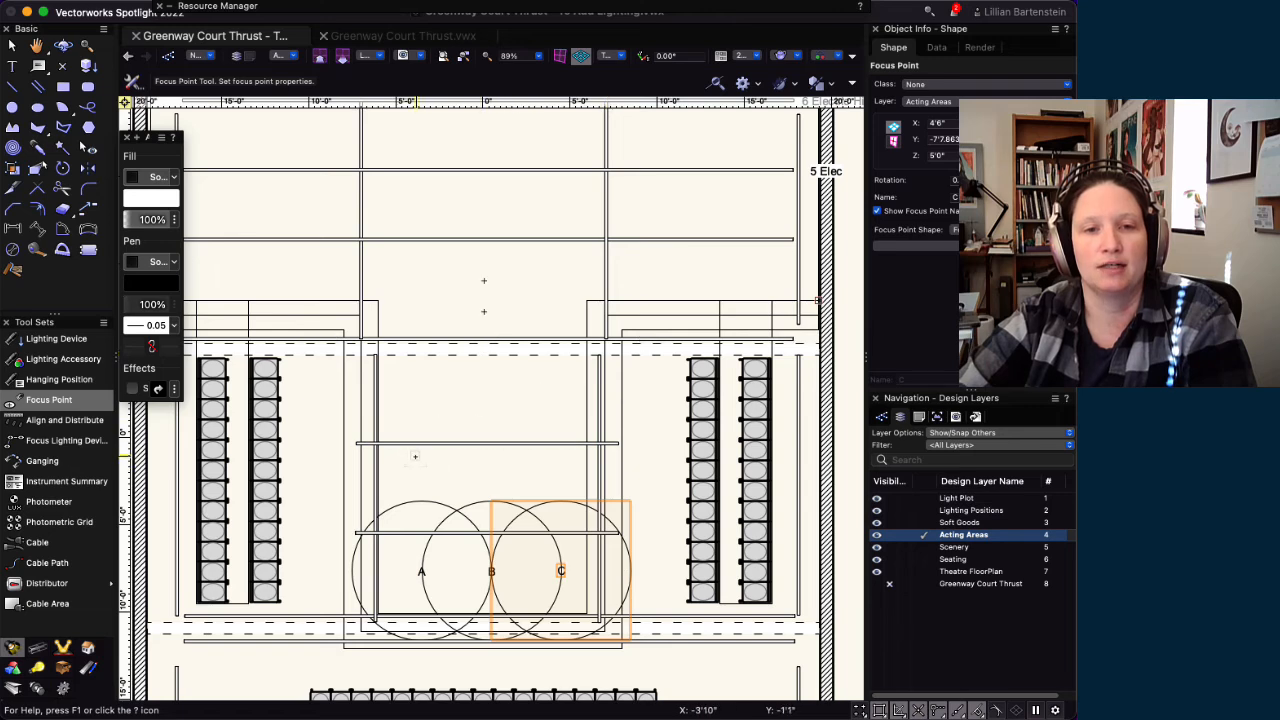
- Place focus points D, E and F across the middle of the thrust at X about -3'10", 3" and 6'0"
left_click(415, 456)
left_click(820, 290)
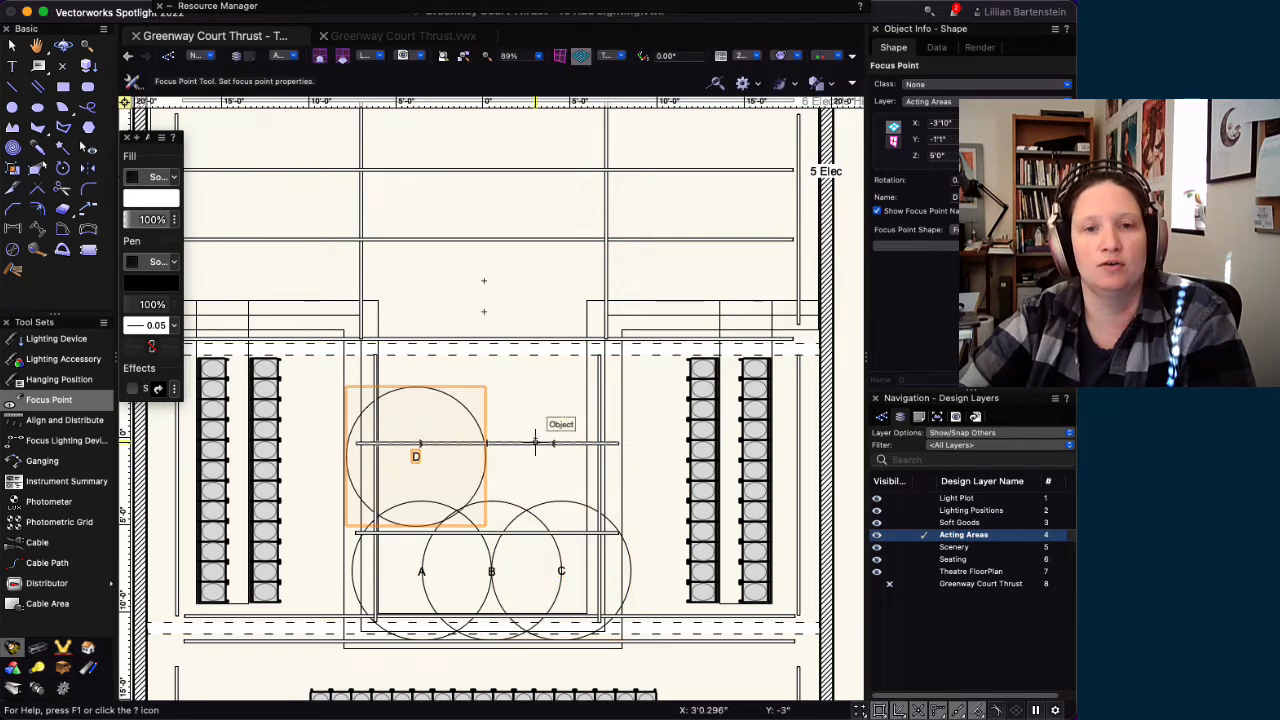
left_click(502, 448)
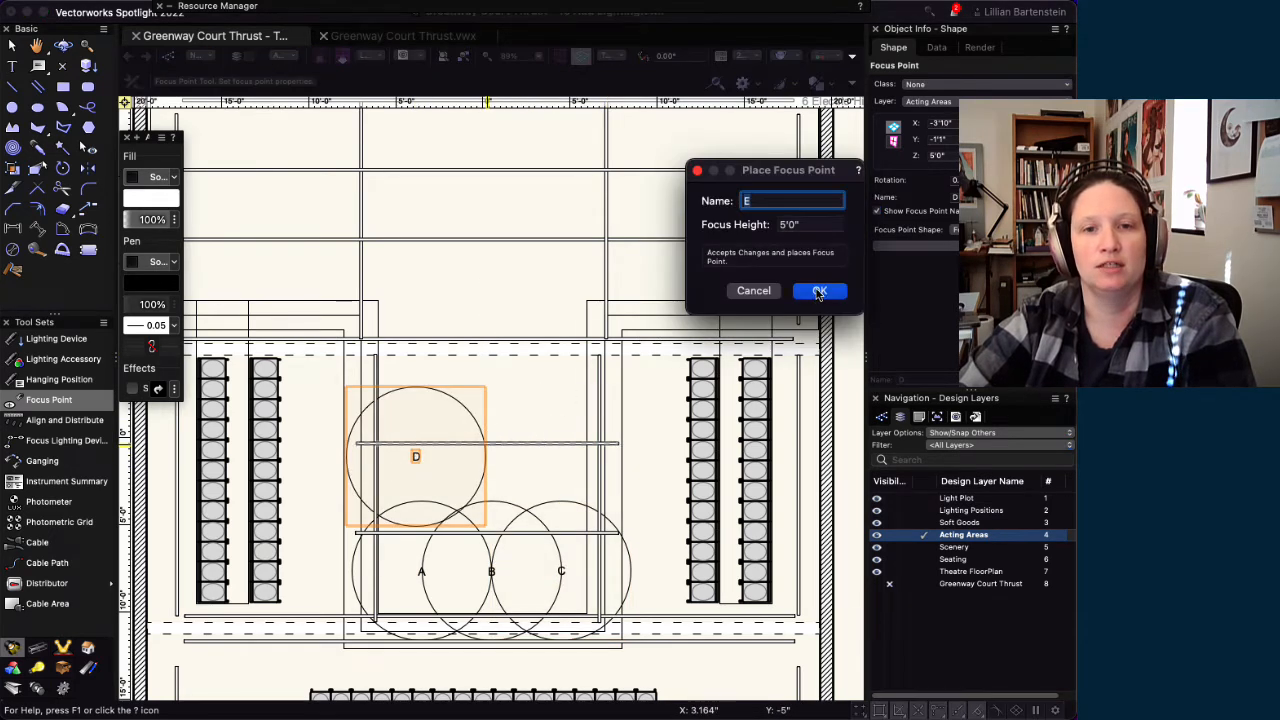
left_click(819, 291)
left_click(586, 457)
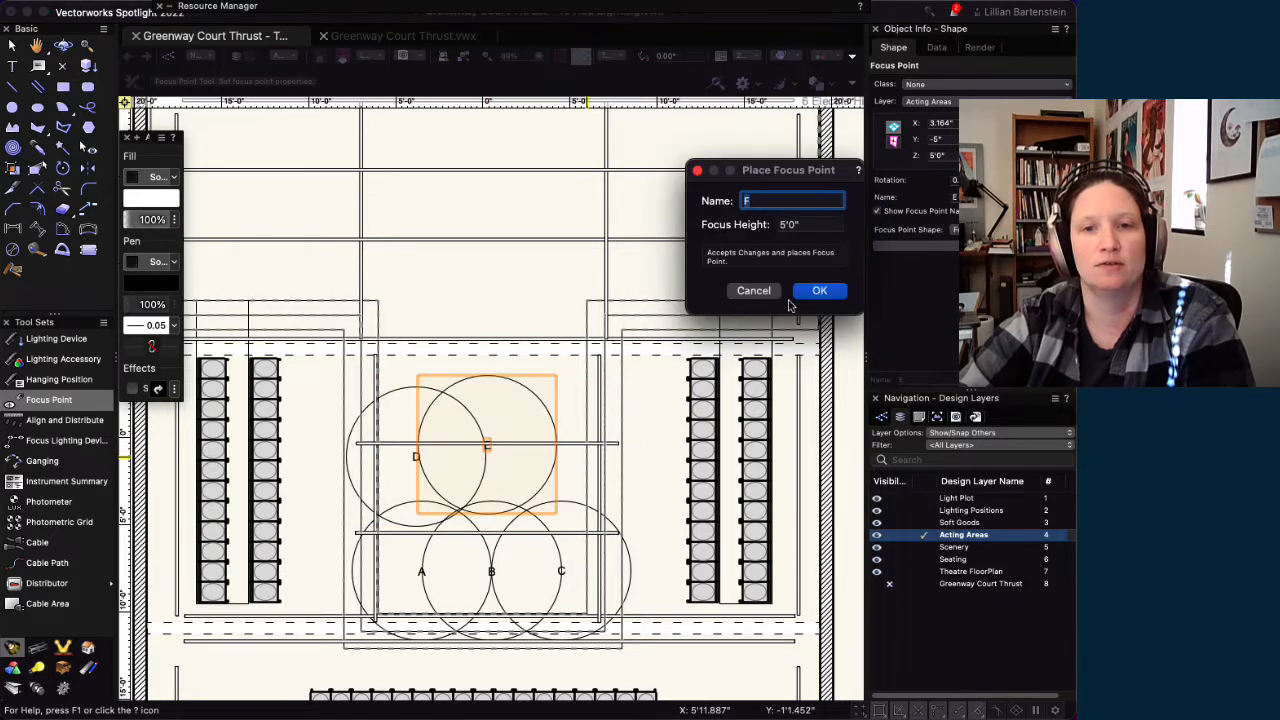
left_click(820, 291)
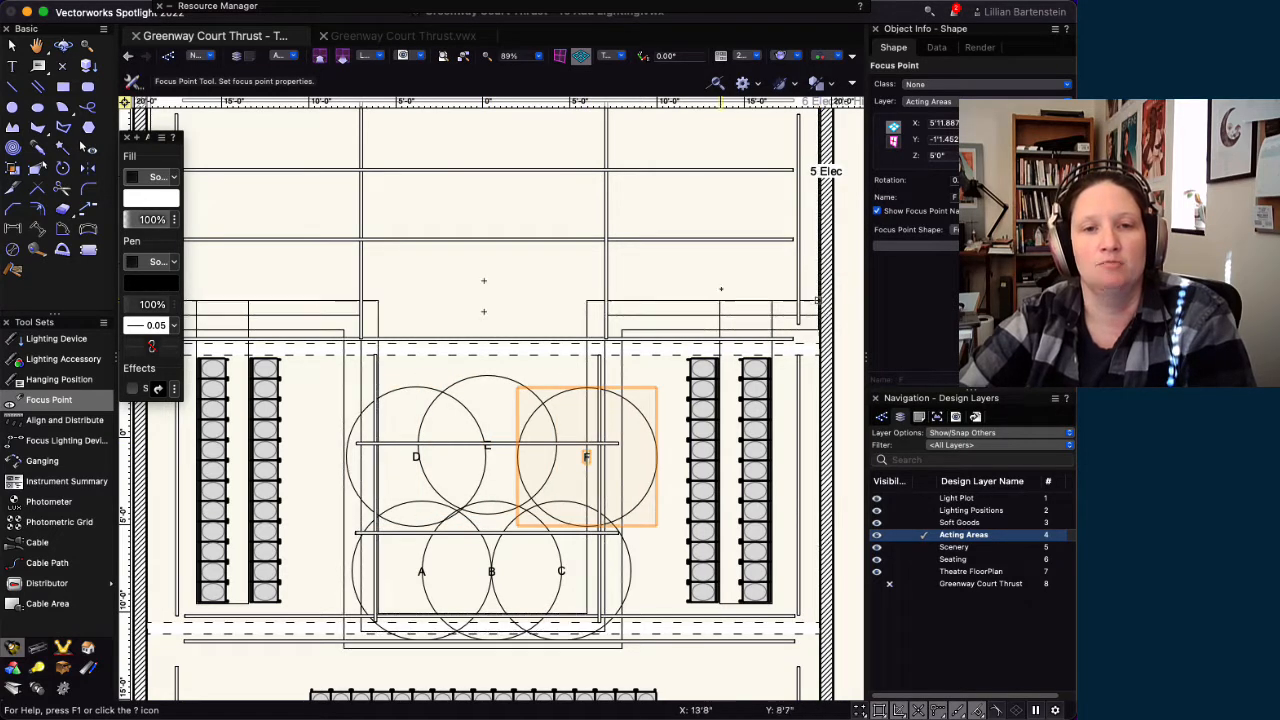
- Place focus points G, H and I across the rear of the thrust at X about -4'10", 7" and 6'0"
left_click(398, 334)
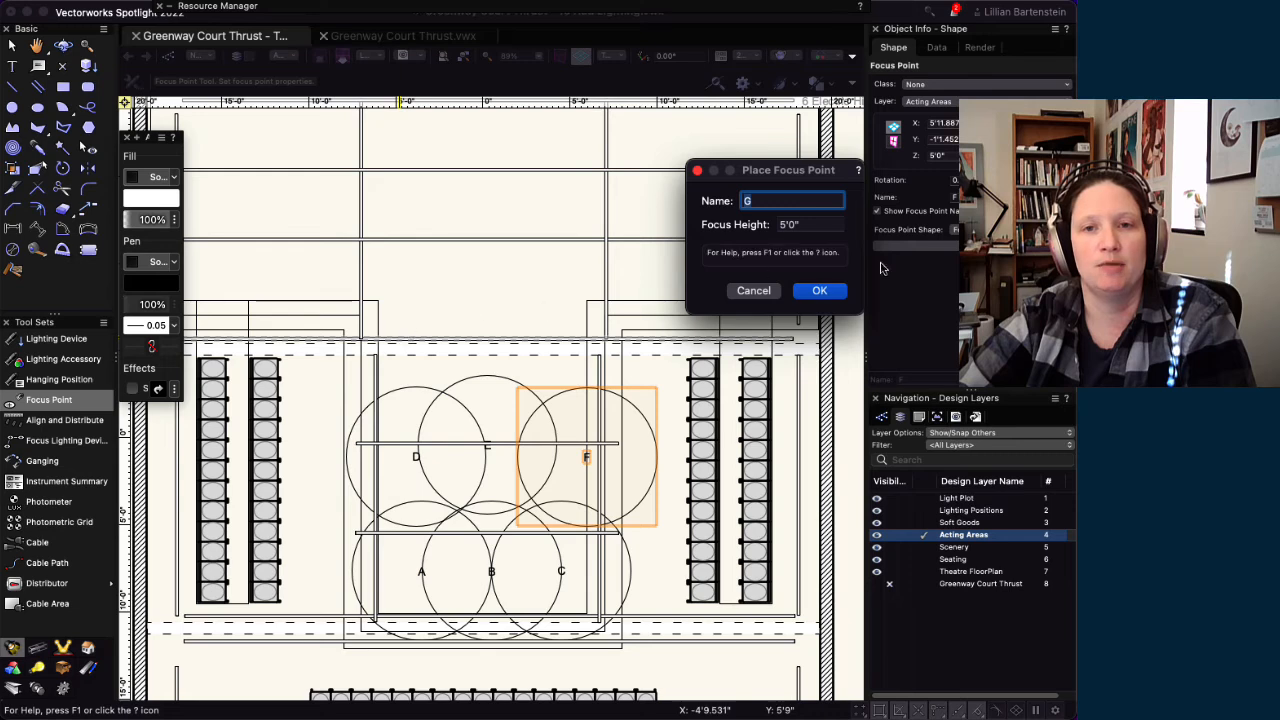
left_click(820, 291)
left_click(500, 333)
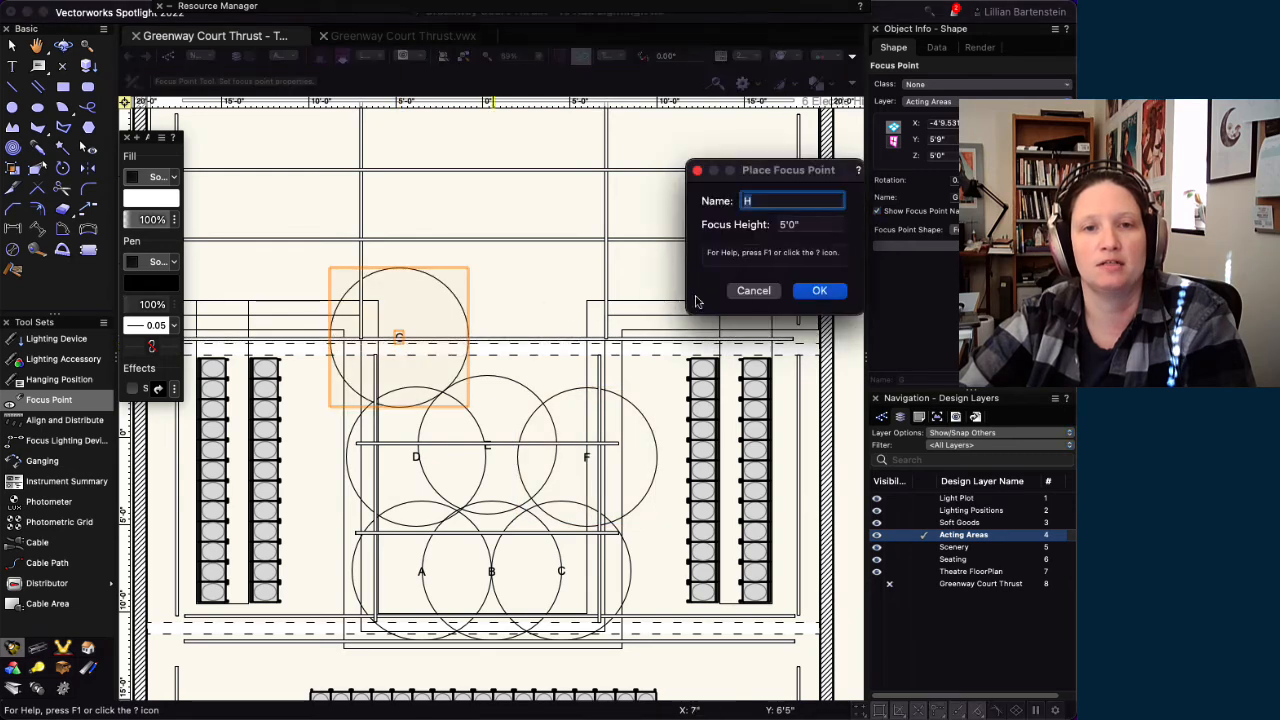
left_click(818, 290)
left_click(585, 335)
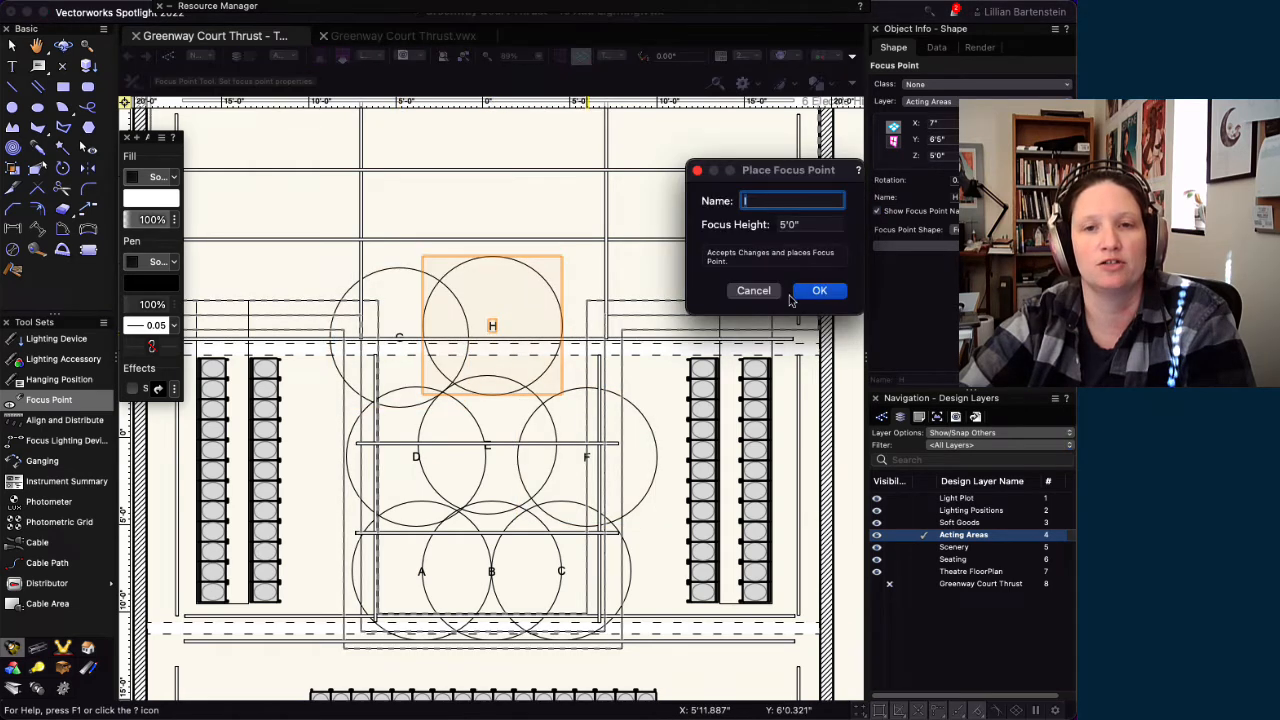
left_click(820, 291)
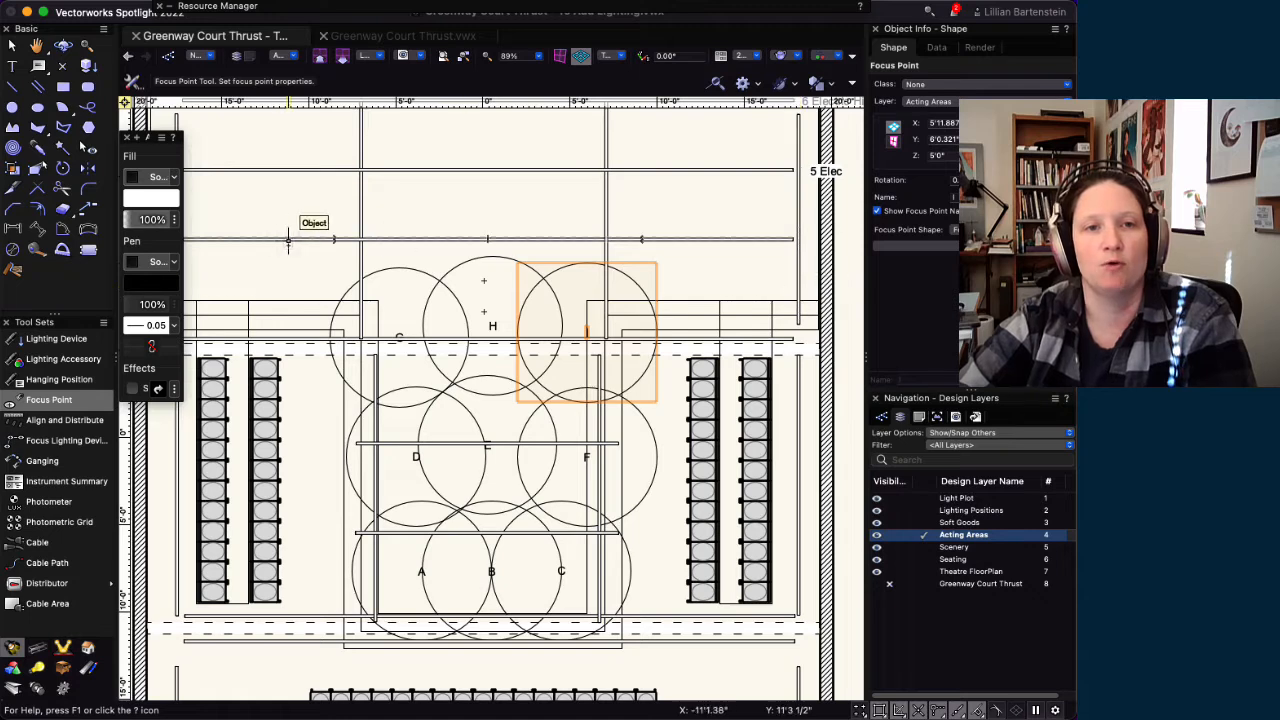
- Place focus points J, K, L and M in an upstage row at Y about 11'3", X about -11'1", -5'0", 1'2" and 7'2"
left_click(403, 234)
left_click(820, 291)
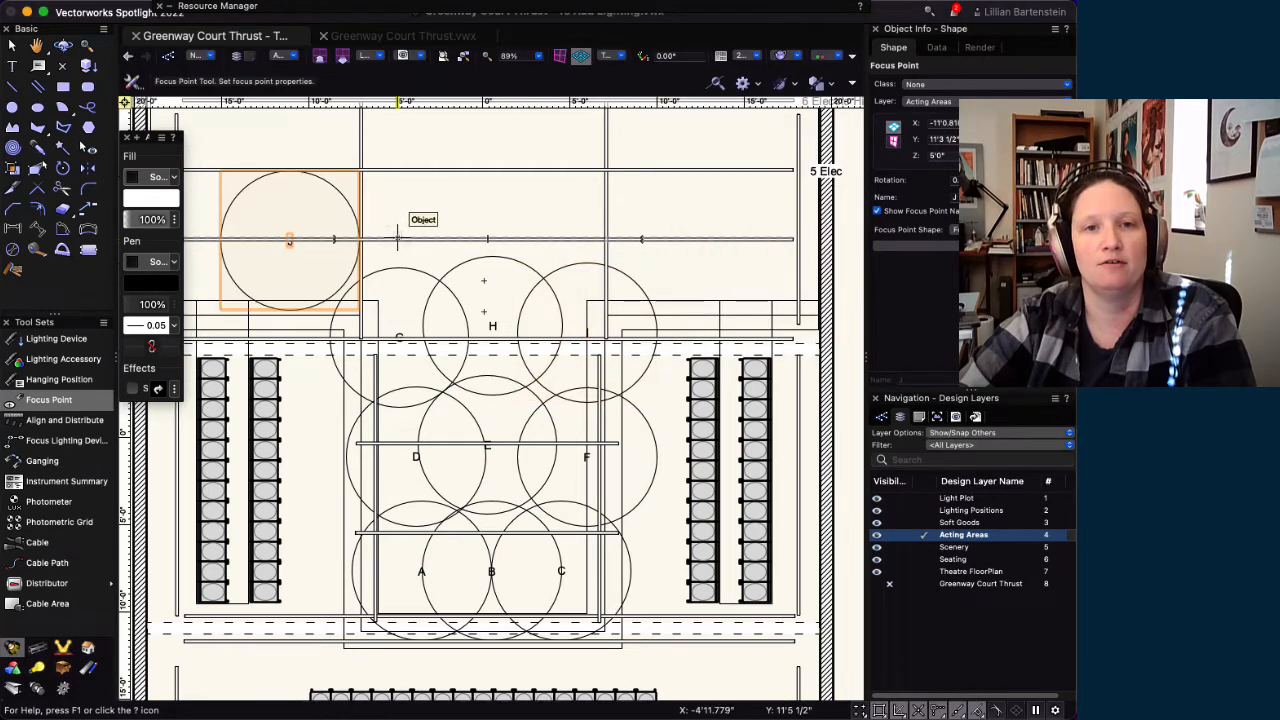
left_click(395, 240)
left_click(820, 291)
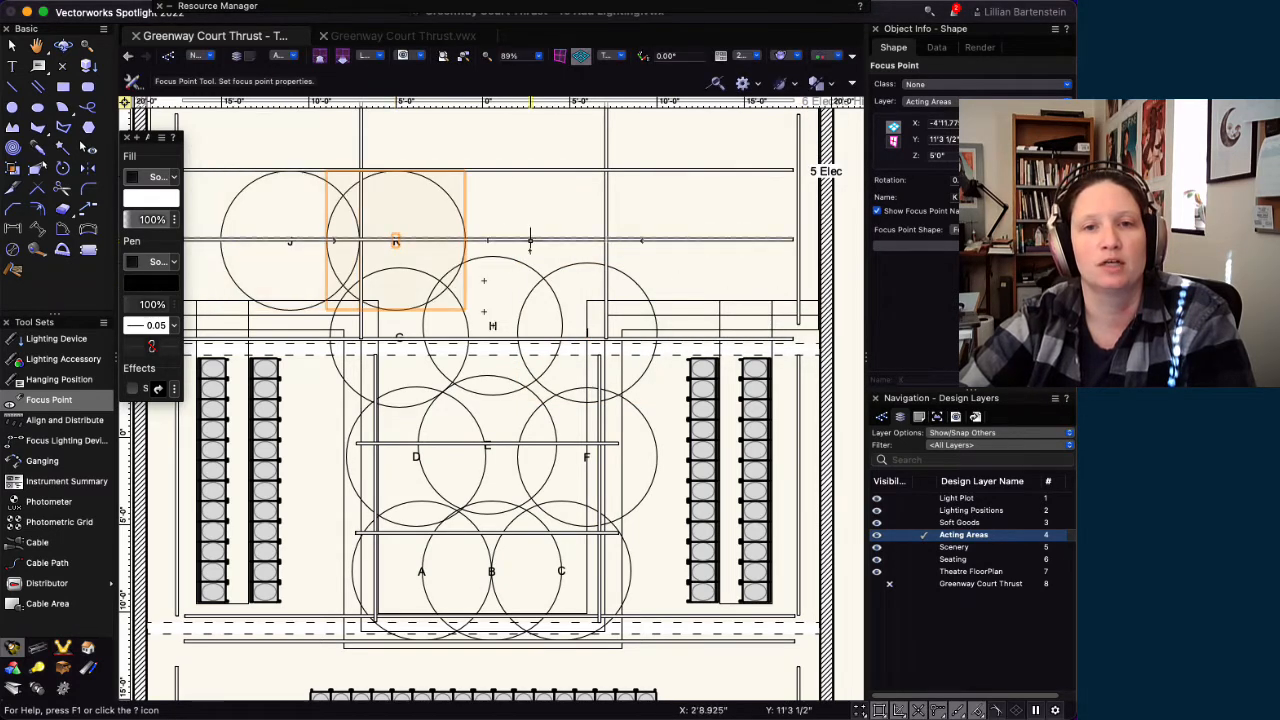
left_click(500, 240)
left_click(820, 290)
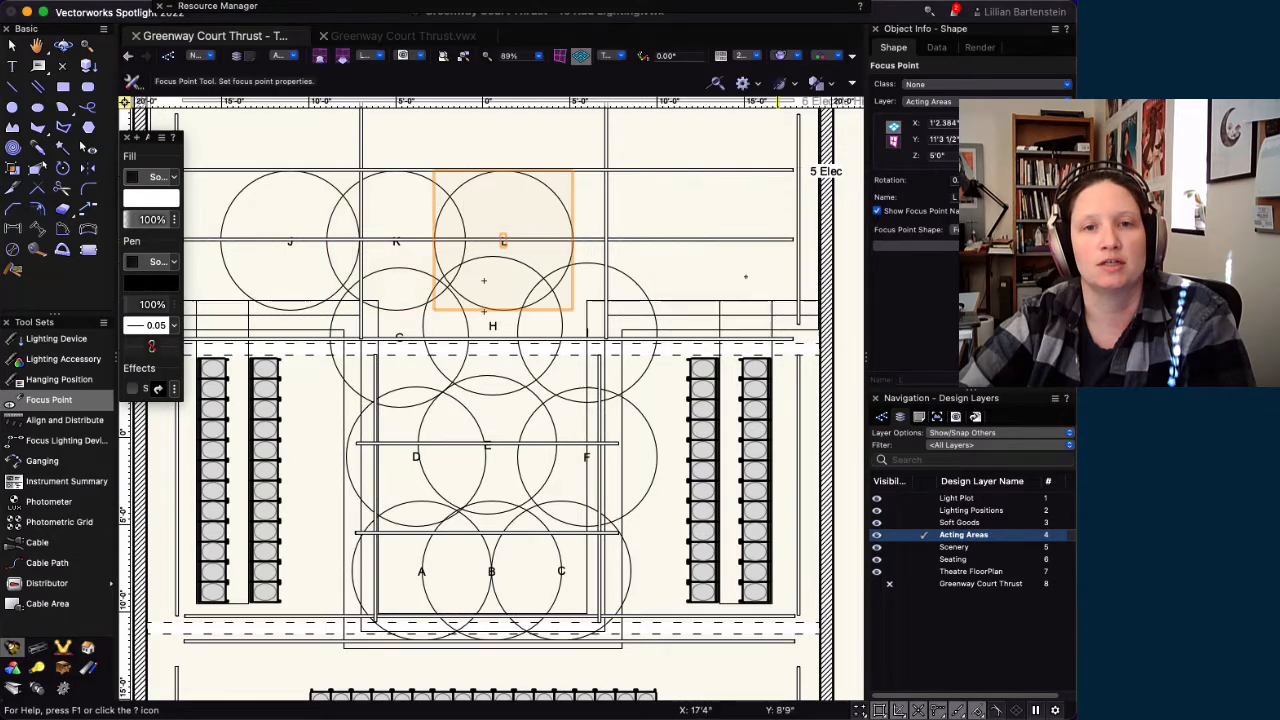
left_click(607, 241)
left_click(821, 290)
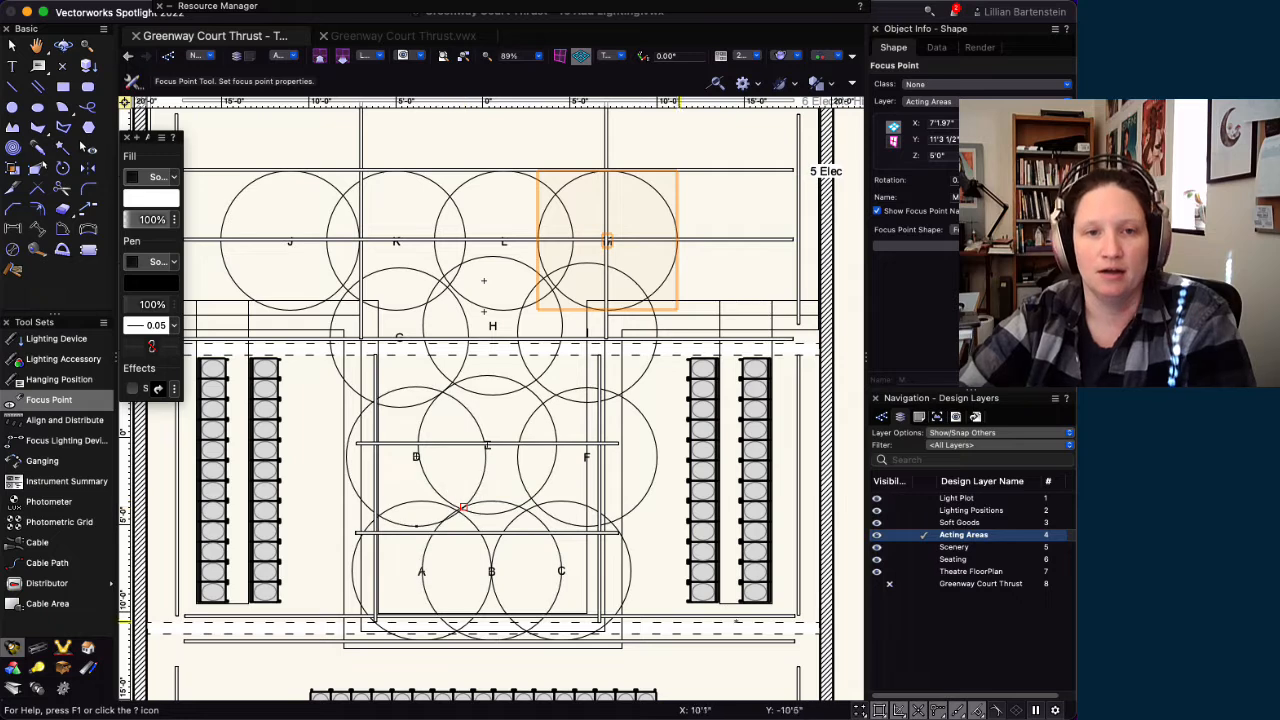
- Spread out the front row by moving A to about X -5'9", Y -8'2", C outward and B to about X 7", Y -8'0"
key("x")
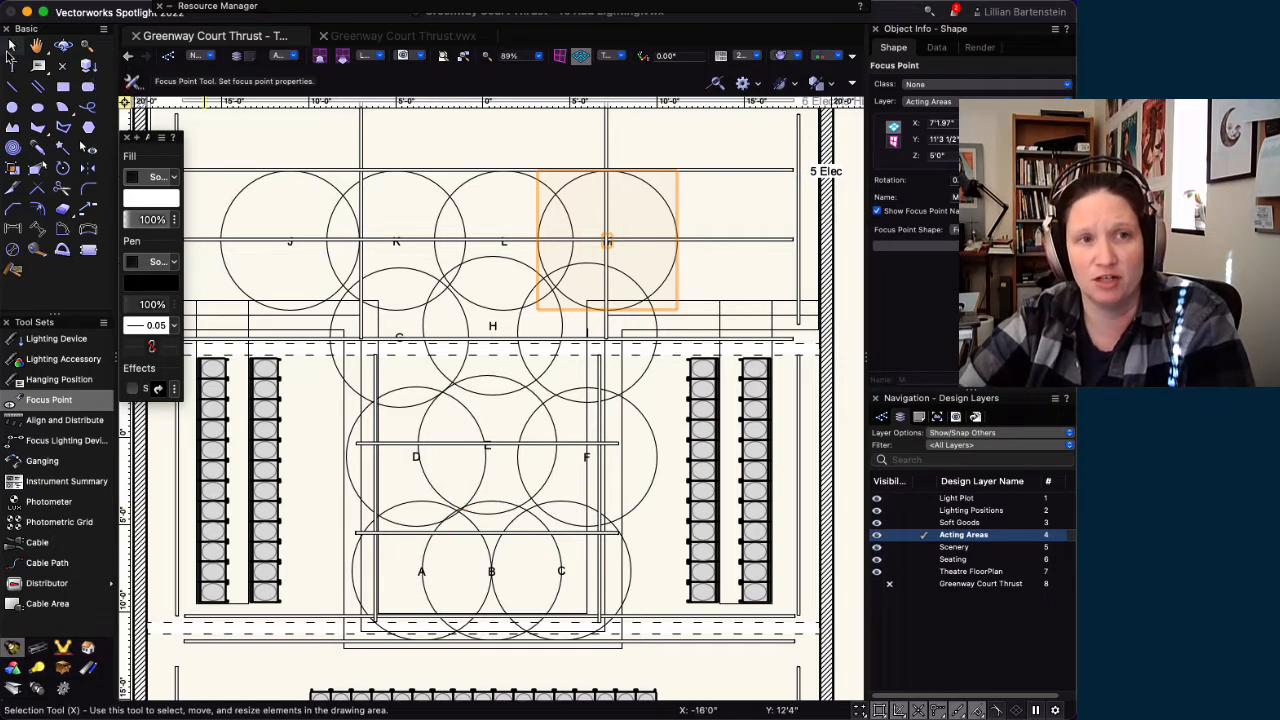
left_click_drag(421, 570, 380, 580)
left_click(380, 568)
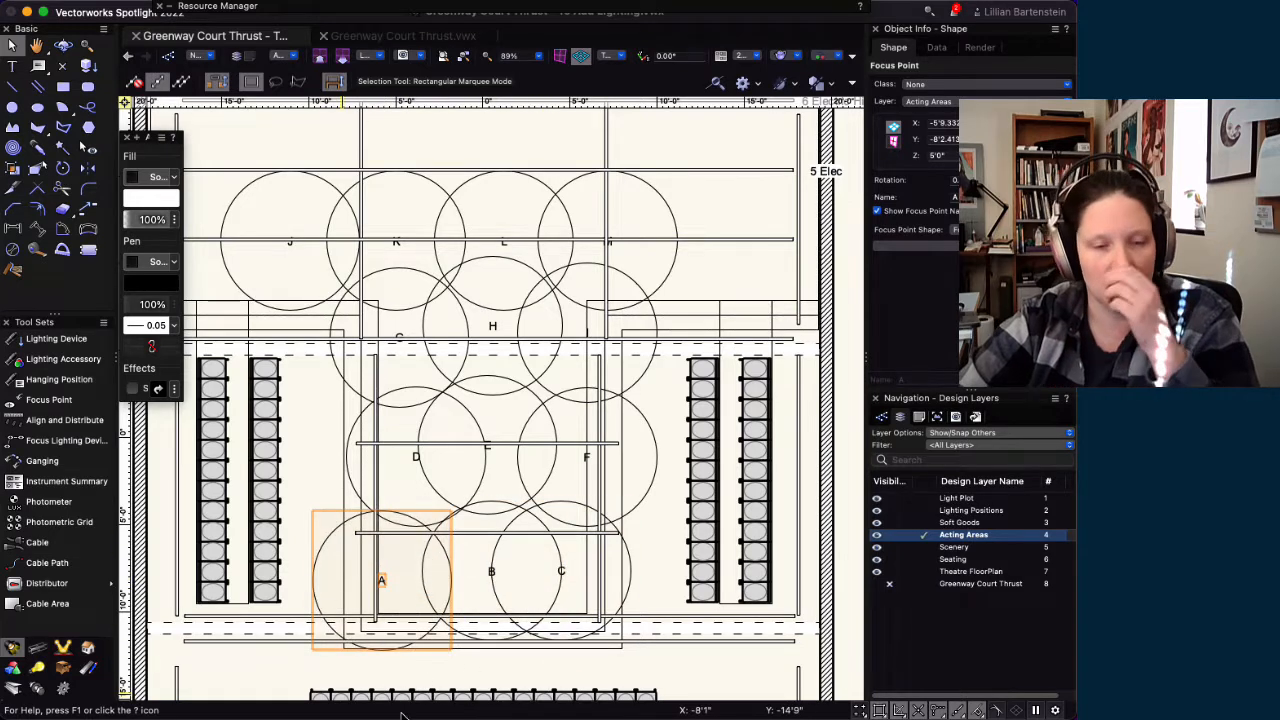
left_click_drag(557, 570, 491, 585)
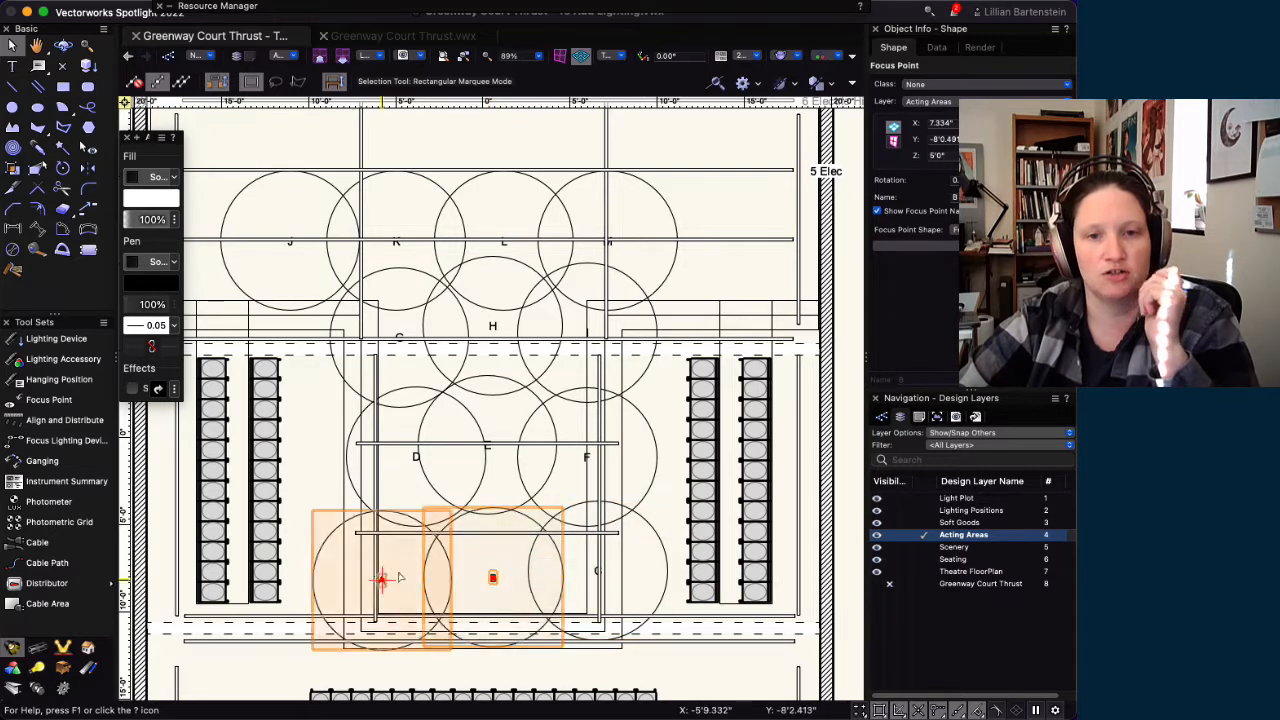
- Move focus point C to about X 6'4", Y -8'0", and check the focus points' height over the stage in 3D
left_click_drag(598, 571, 593, 578)
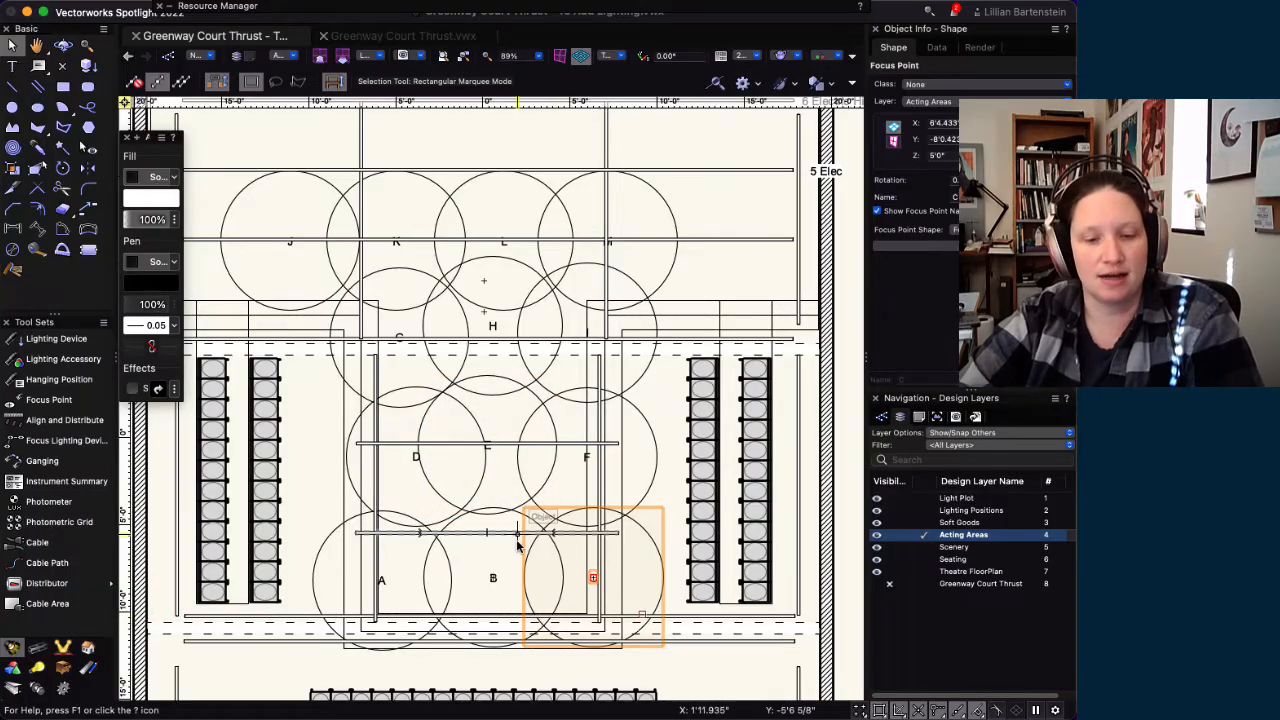
key("shift+c")
left_click_drag(483, 632, 572, 210)
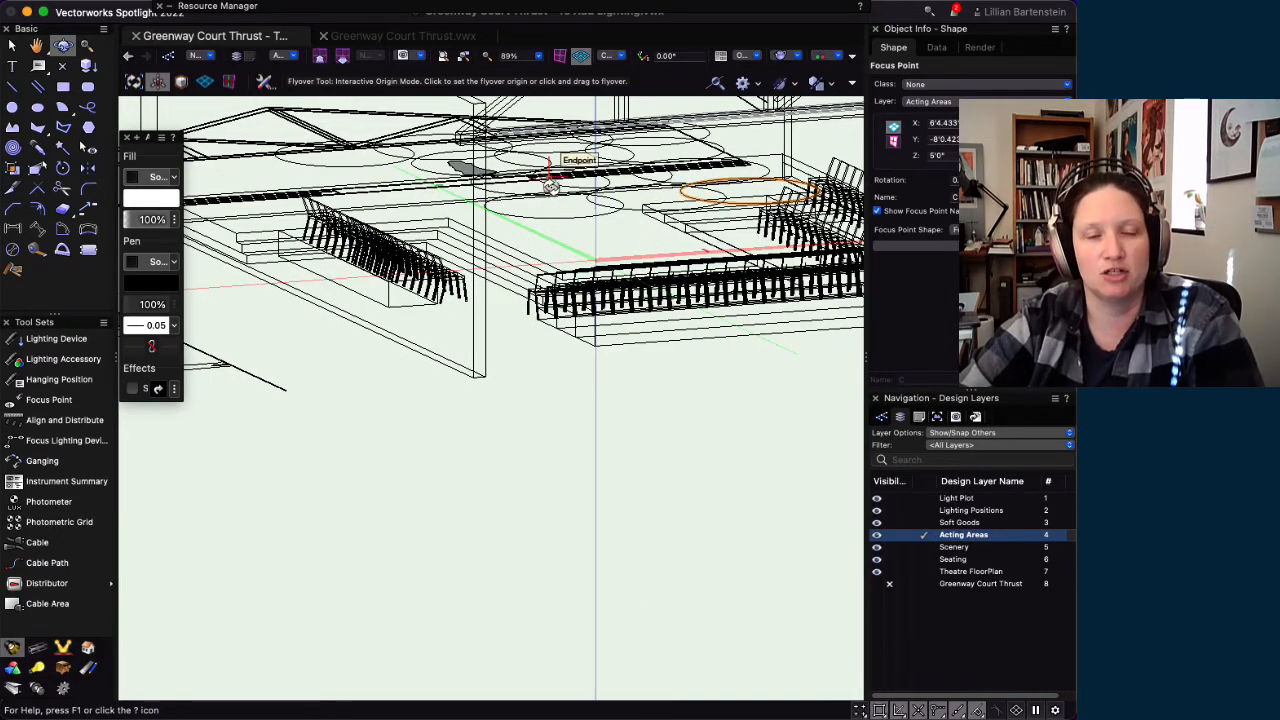
left_click_drag(630, 203, 497, 238)
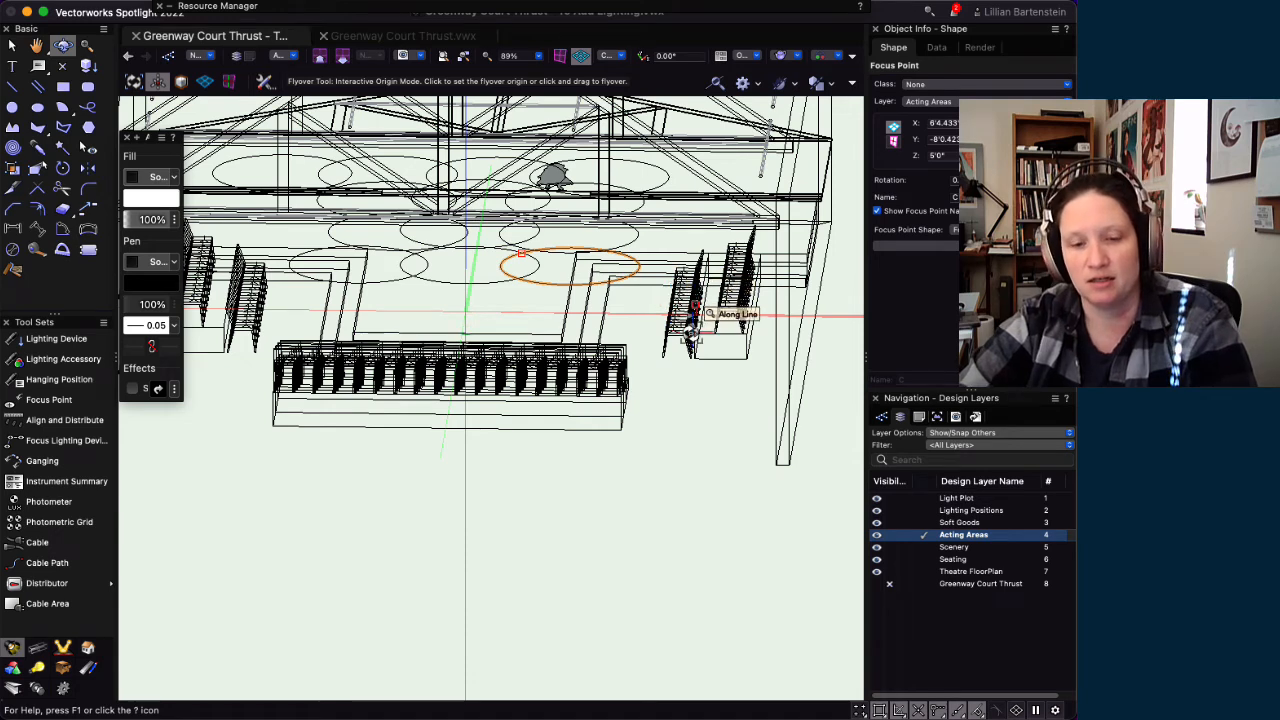
key("super+5")
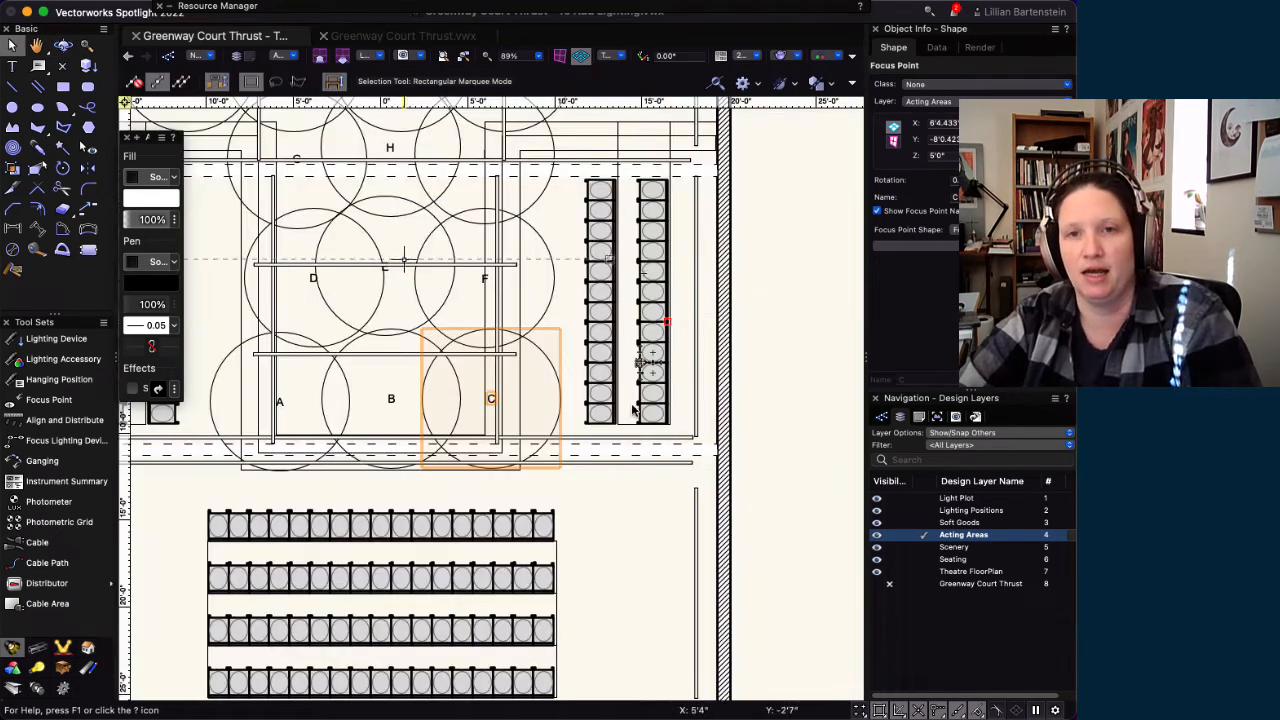
- Set the elevation of the Acting Areas design layer to 18"
right_click(967, 540)
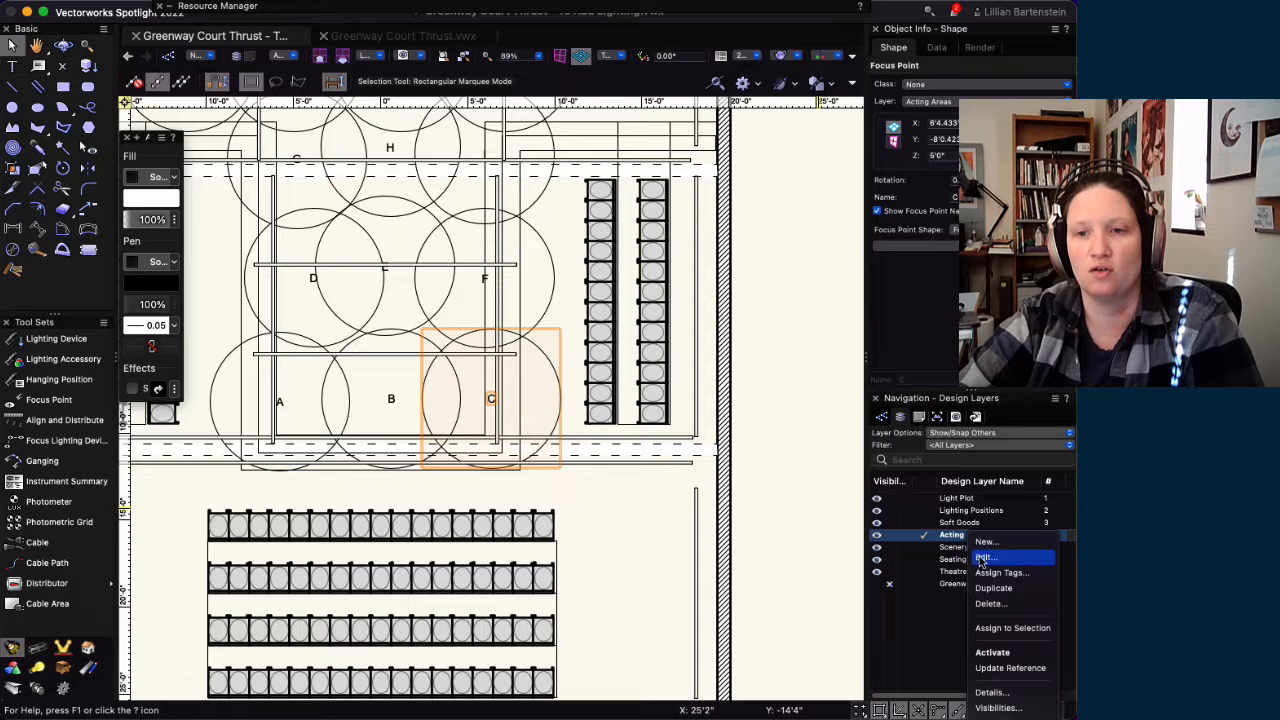
left_click(980, 556)
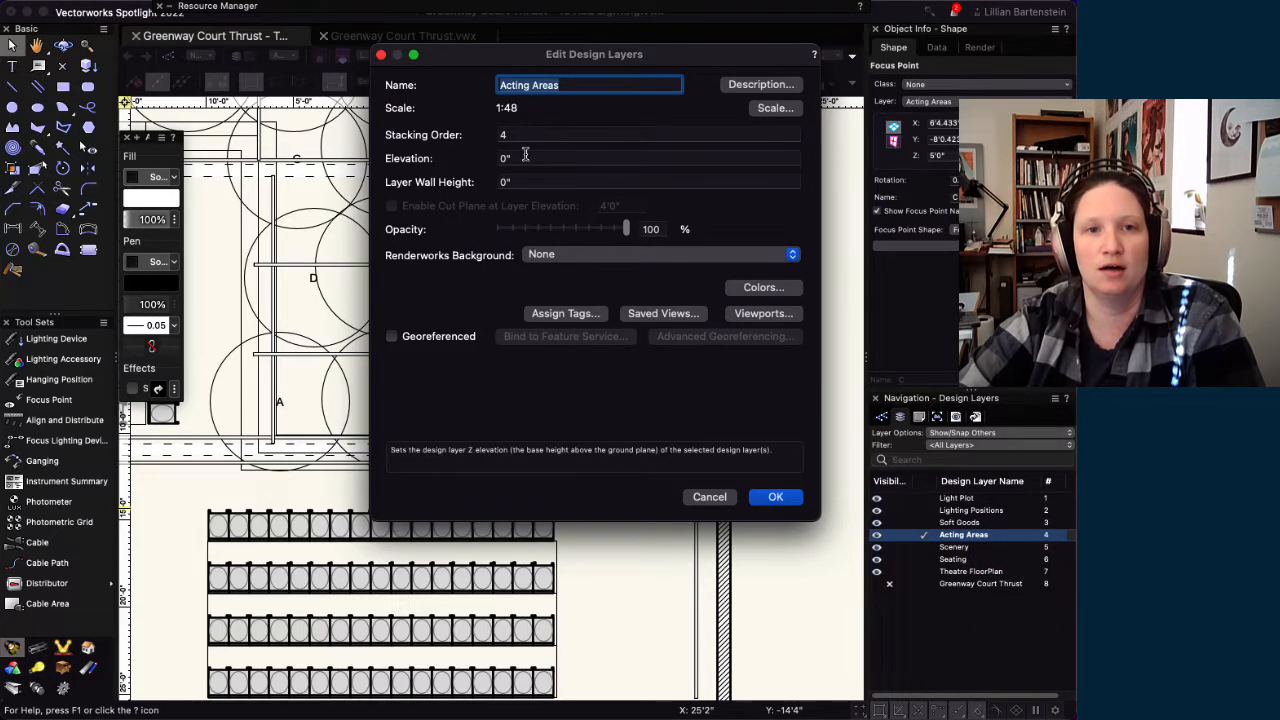
key("Tab")
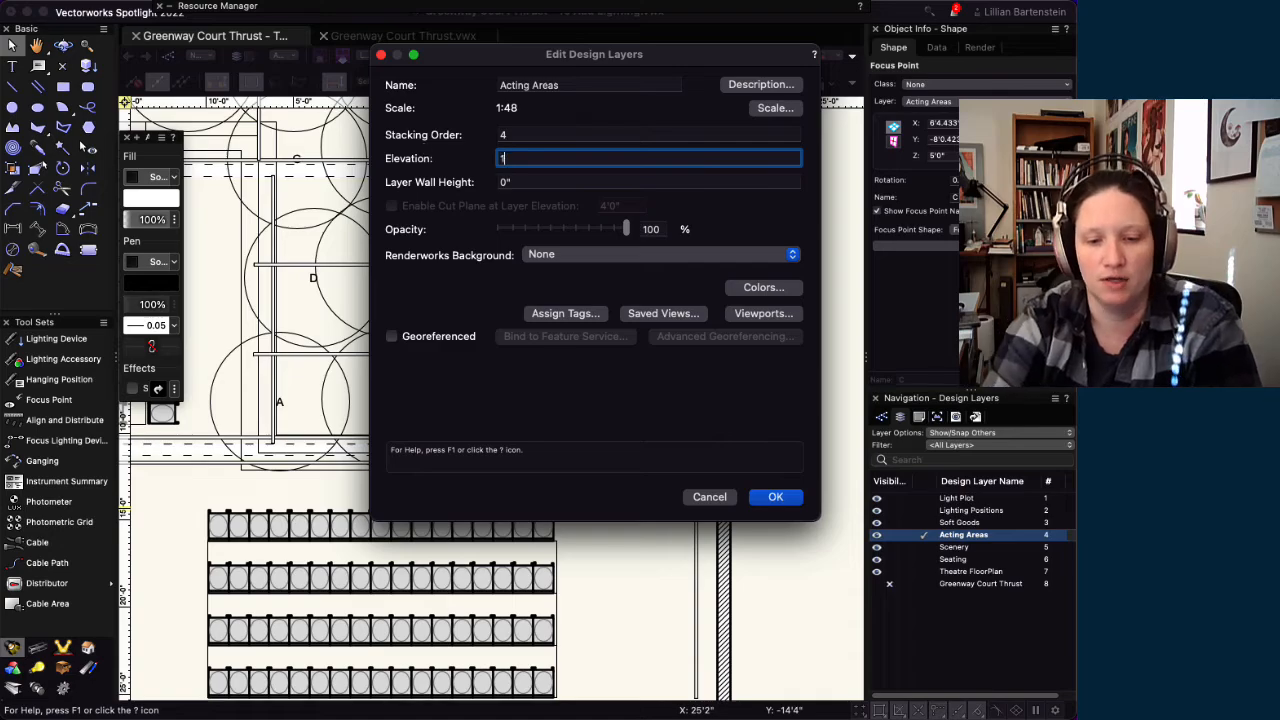
type("18")
key("Return")
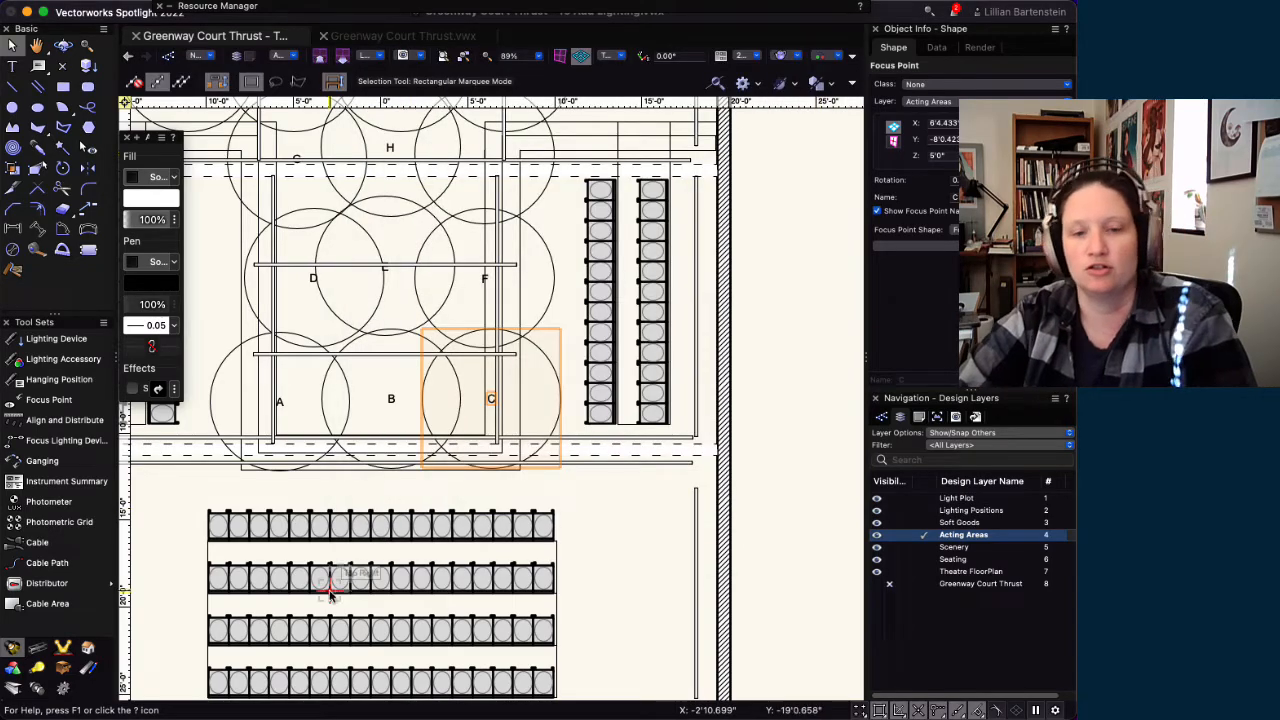
- Inspect the height of the acting-area circles above the stage and seating in a 3D view
key("shift+c")
left_click_drag(317, 469, 603, 164)
middle_click_drag(598, 192, 433, 649)
left_click_drag(414, 482, 339, 370)
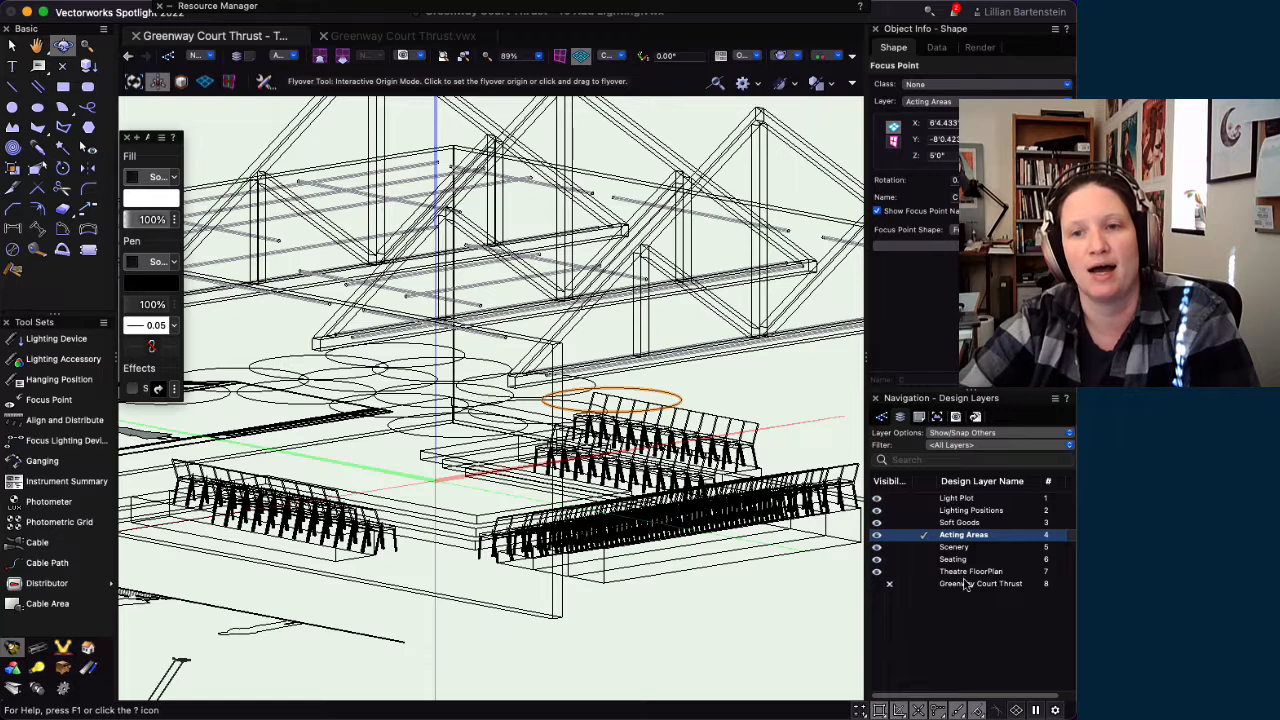
- Check the elevation setting of the Lighting Positions design layer without changing it
right_click(980, 514)
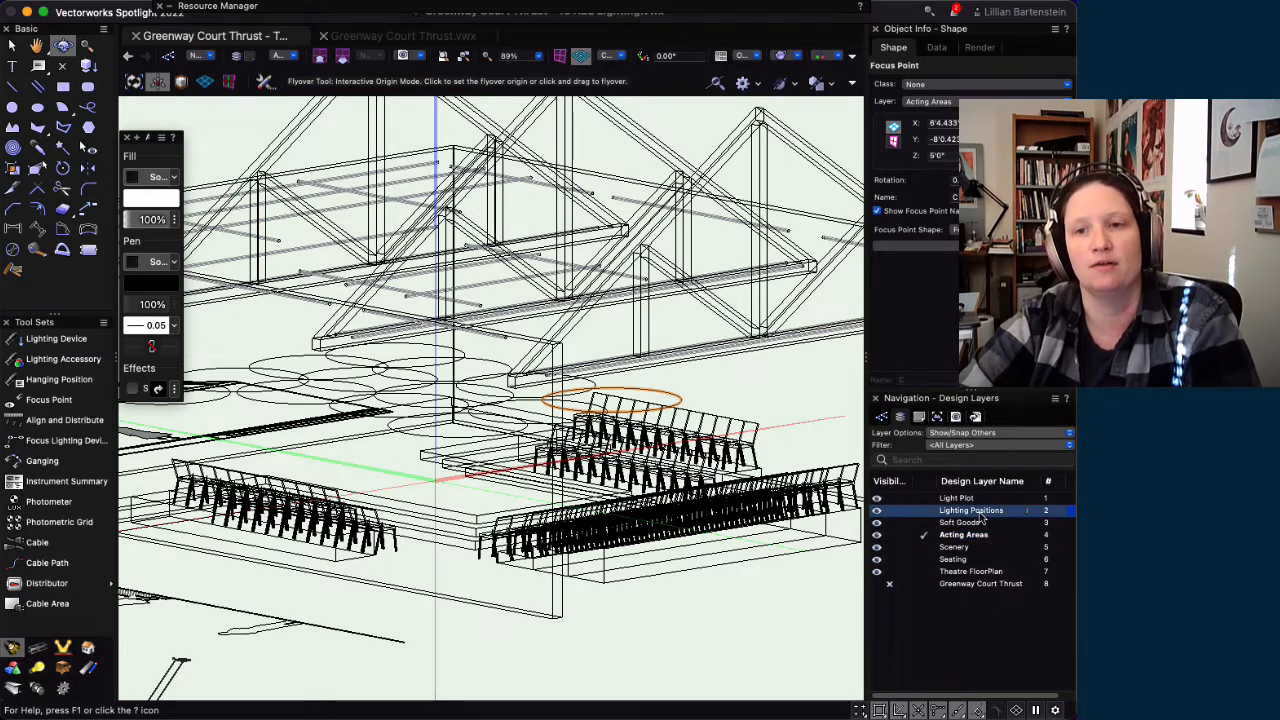
left_click(996, 539)
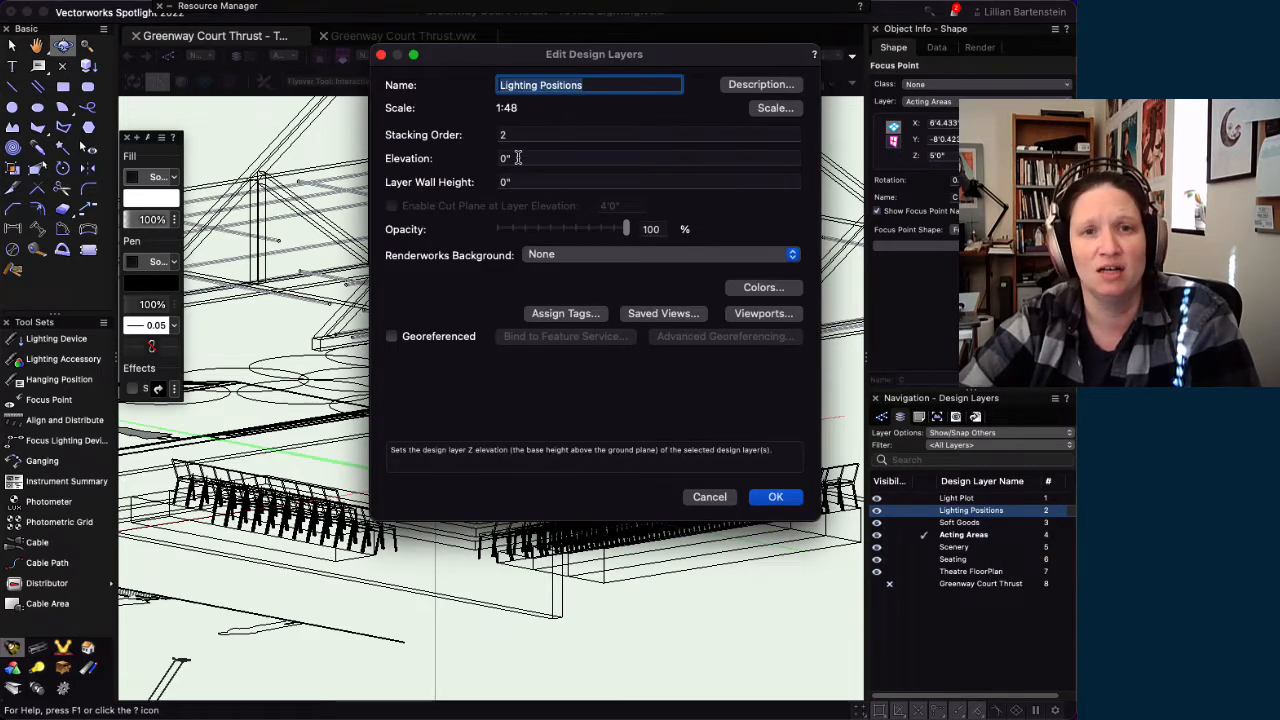
left_click(780, 498)
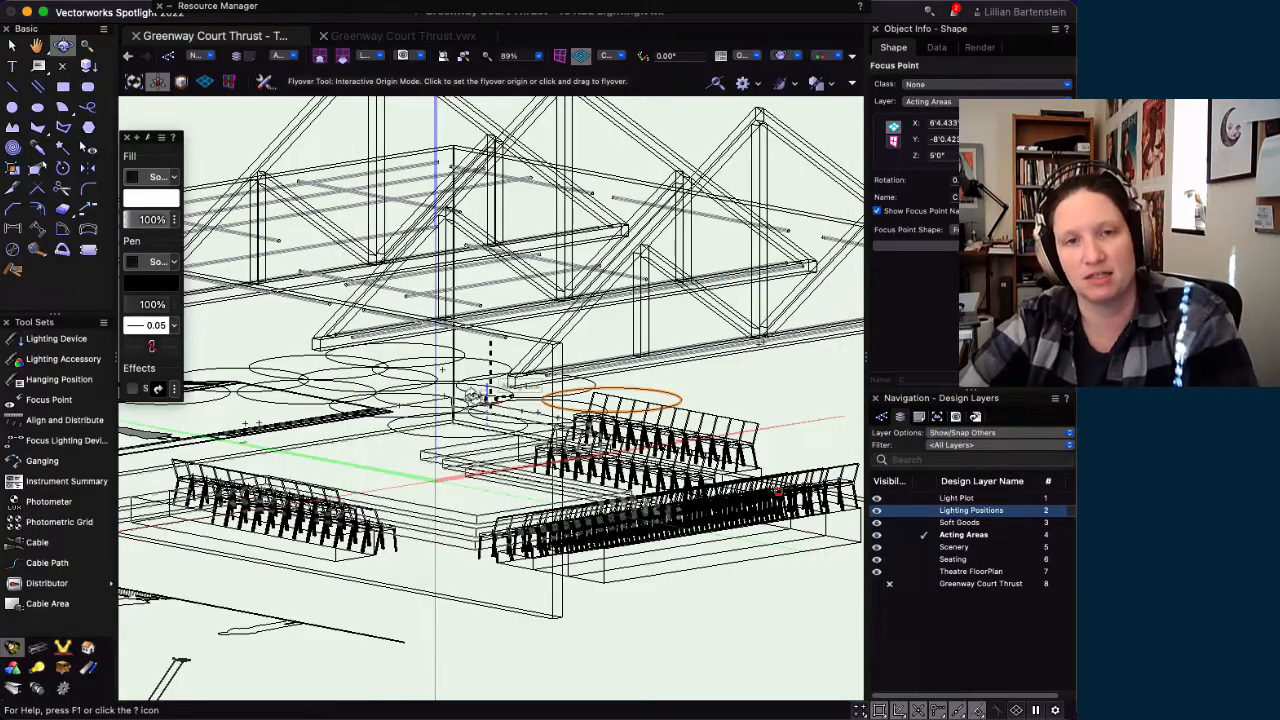
- Examine the pipes and trusses above the focus points from the side in 3D, and return to the plan view
left_click_drag(352, 420, 424, 397)
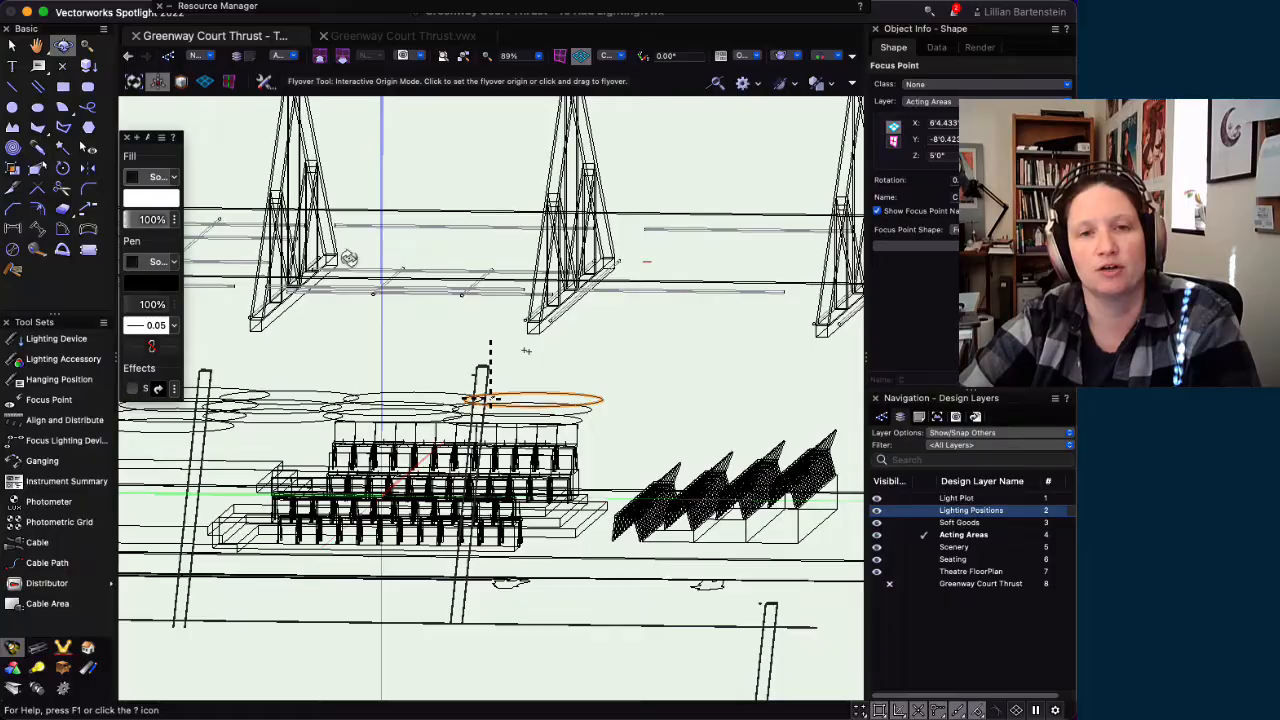
left_click_drag(655, 375, 4, 400)
key("x")
key("super+5")
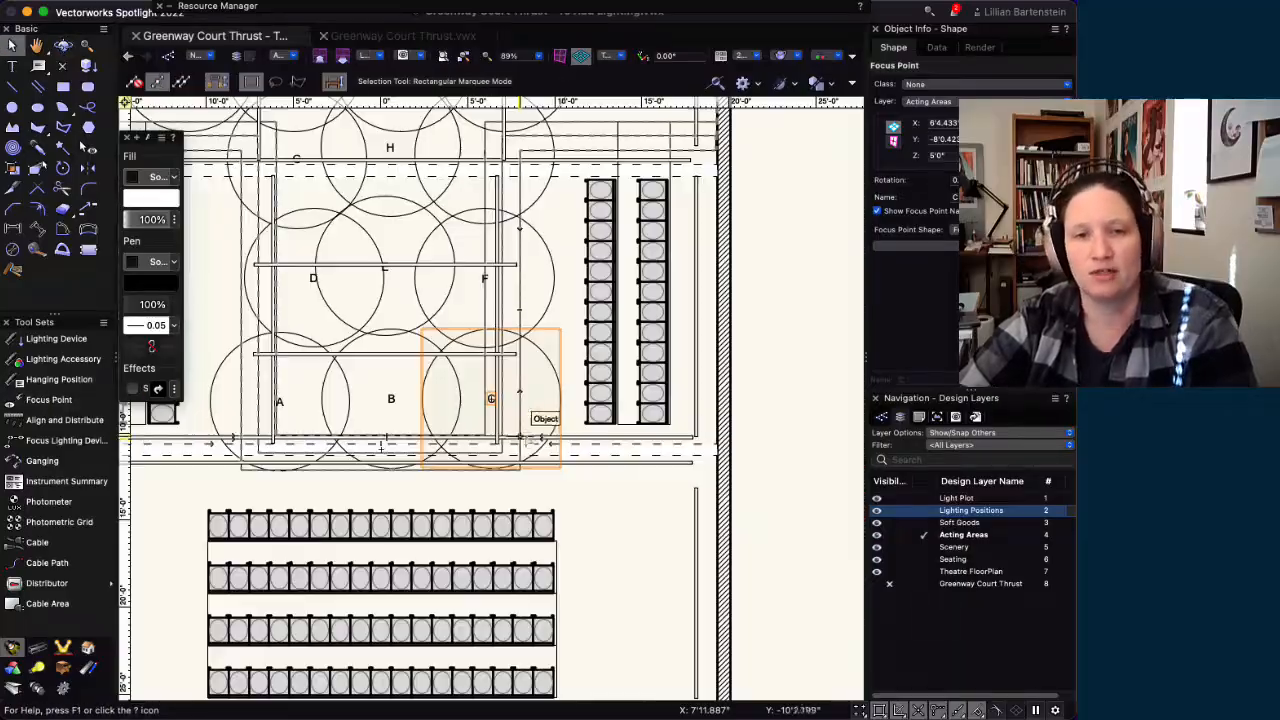
middle_click_drag(597, 520, 646, 616)
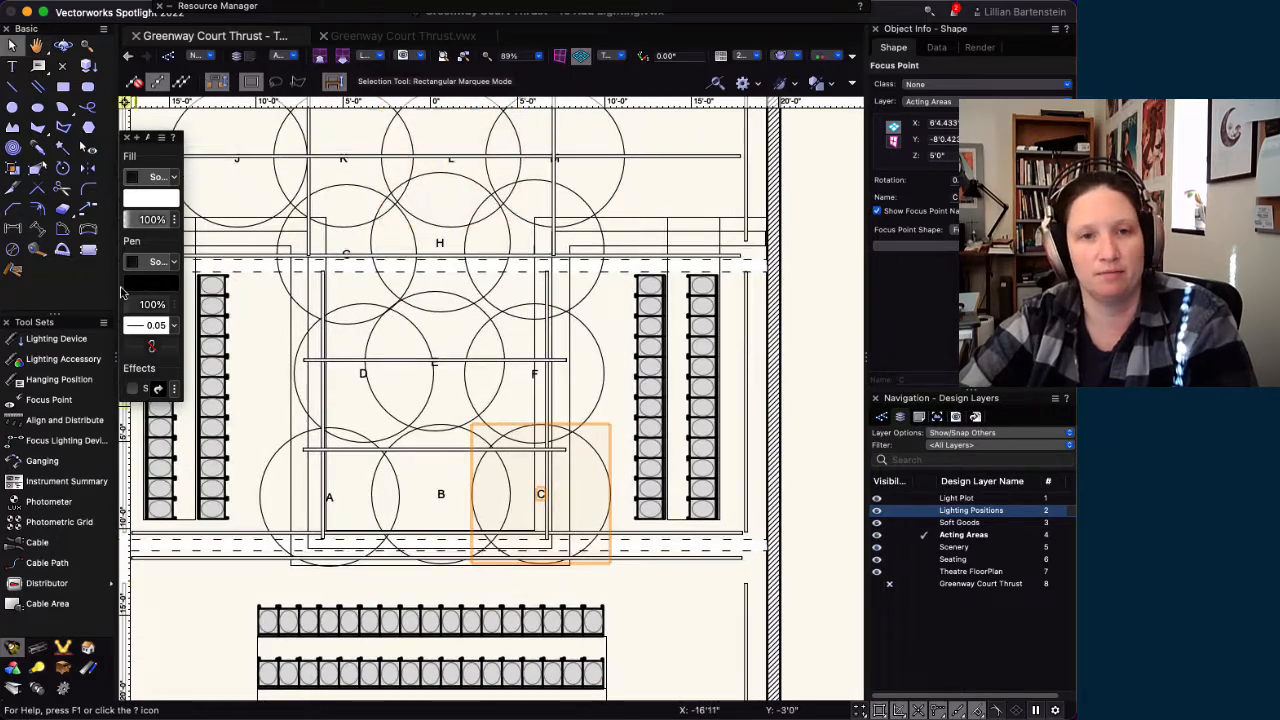
scroll(686, 640, "down", 1)
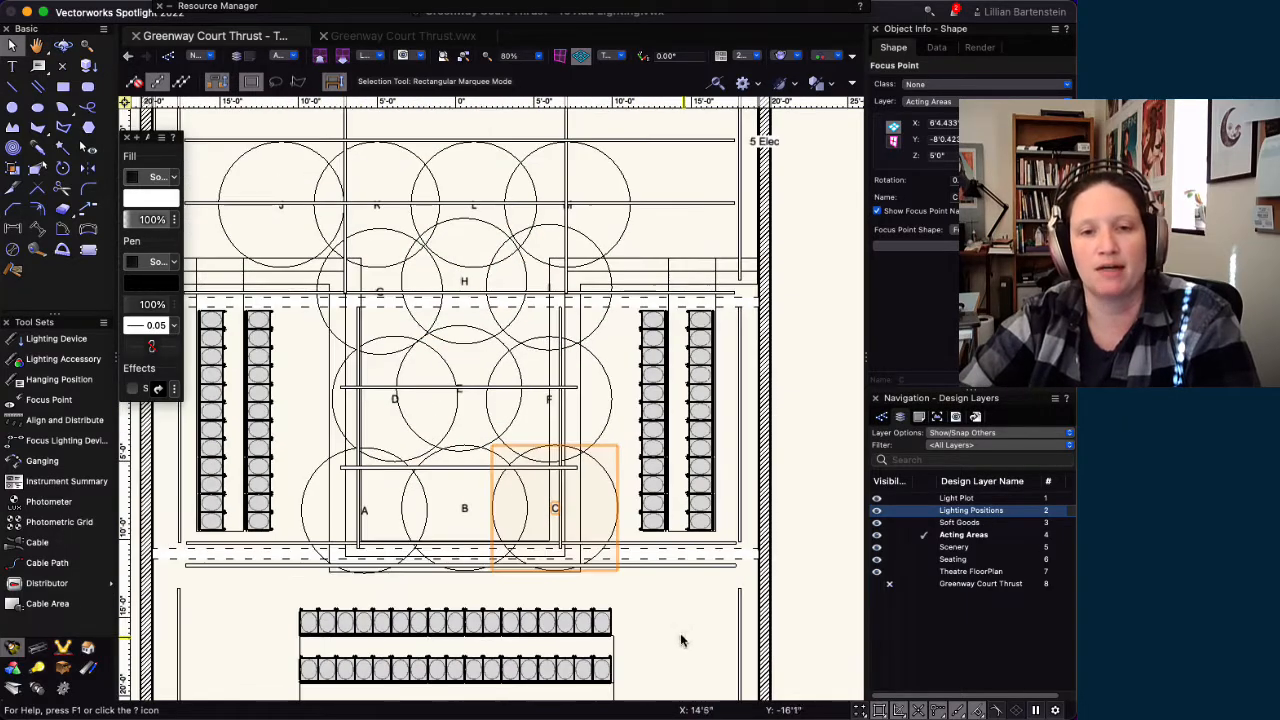
middle_click_drag(681, 636, 723, 423)
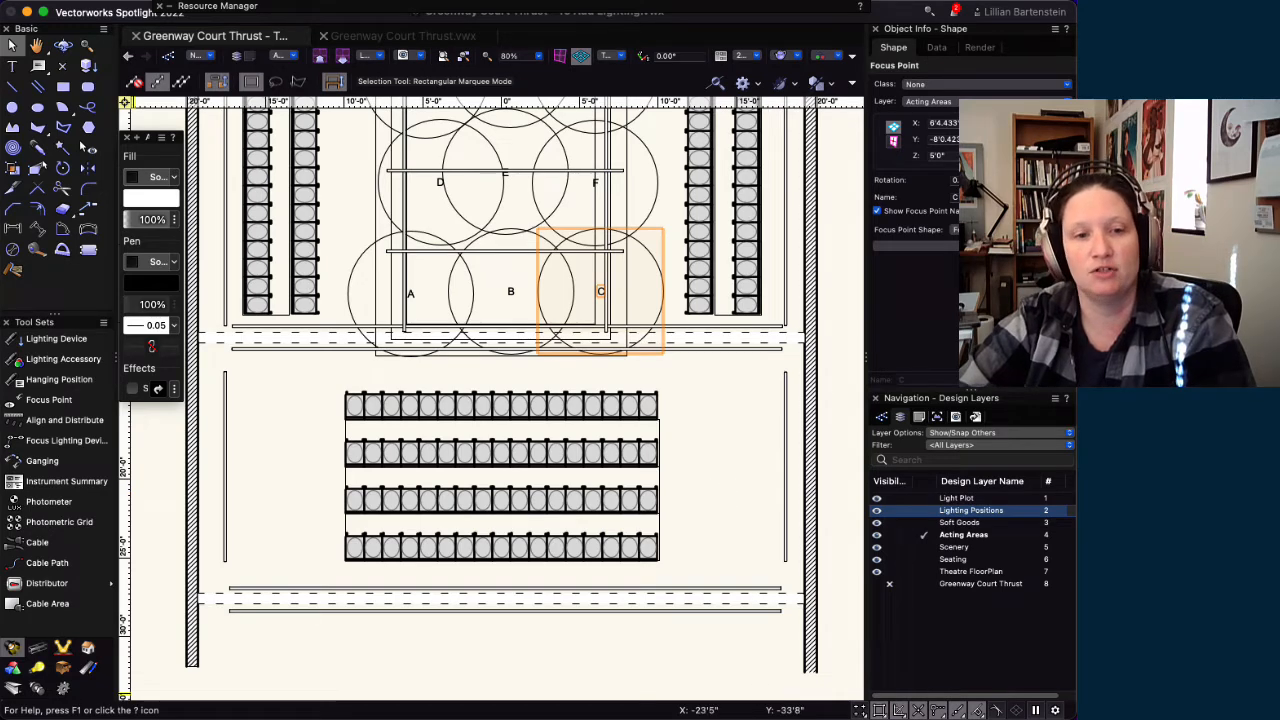
- Switch to the lighting prelim PDF in Acrobat and read its pipe trim heights and Light inventory
left_click(508, 714)
double_click(541, 596)
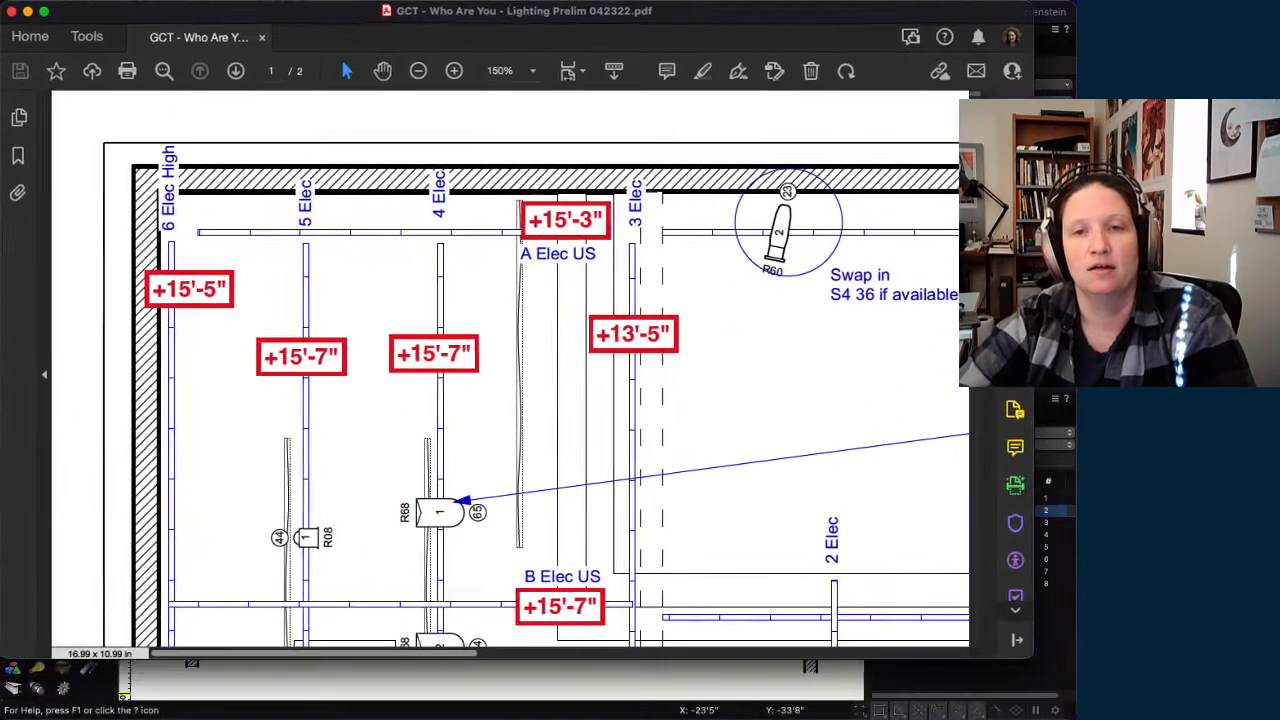
left_click_drag(384, 657, 885, 652)
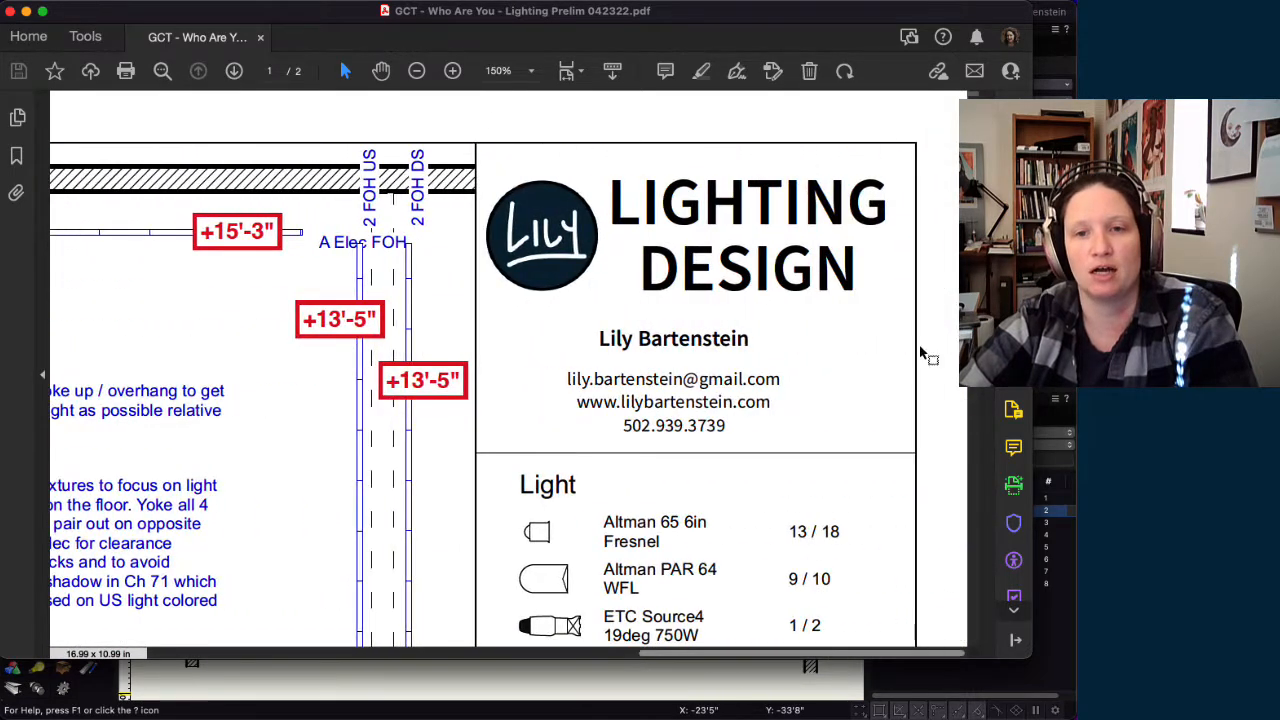
left_click_drag(963, 170, 963, 246)
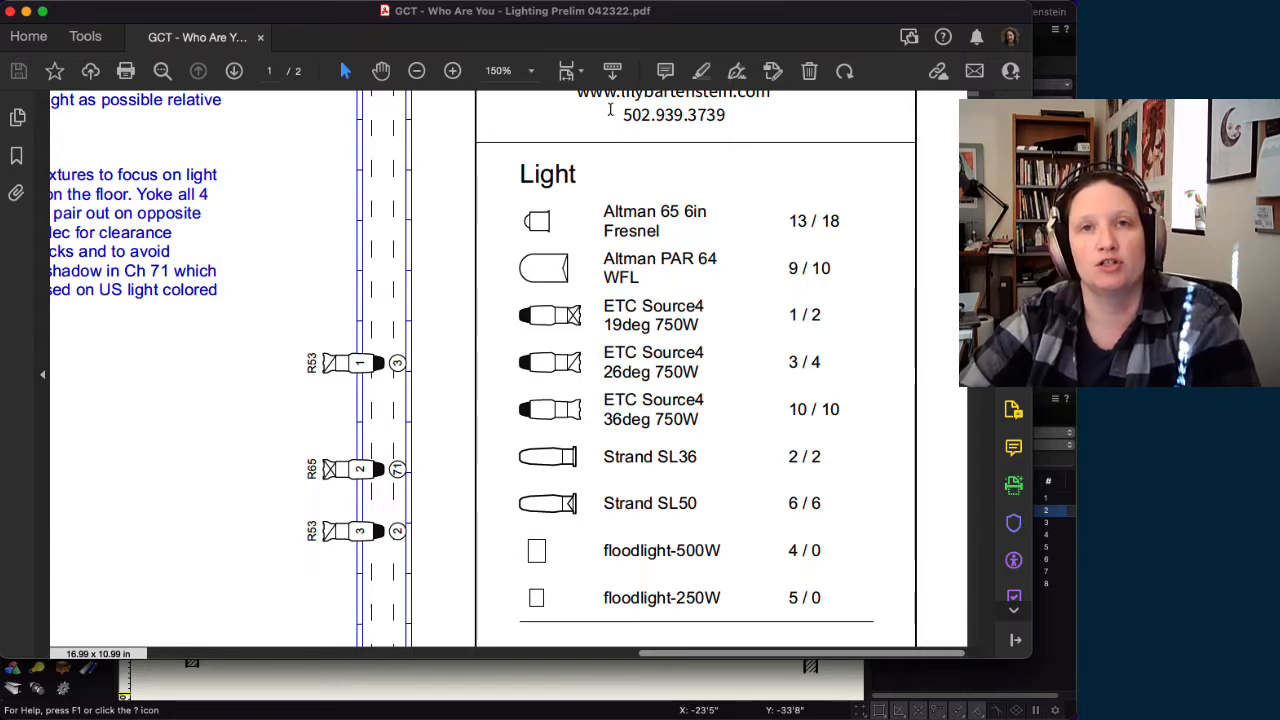
- Activate the Lighting Device tool in Vectorworks, recheck the PDF's fixture inventory, and move the PDF out of the way
left_click_drag(732, 24, 722, 68)
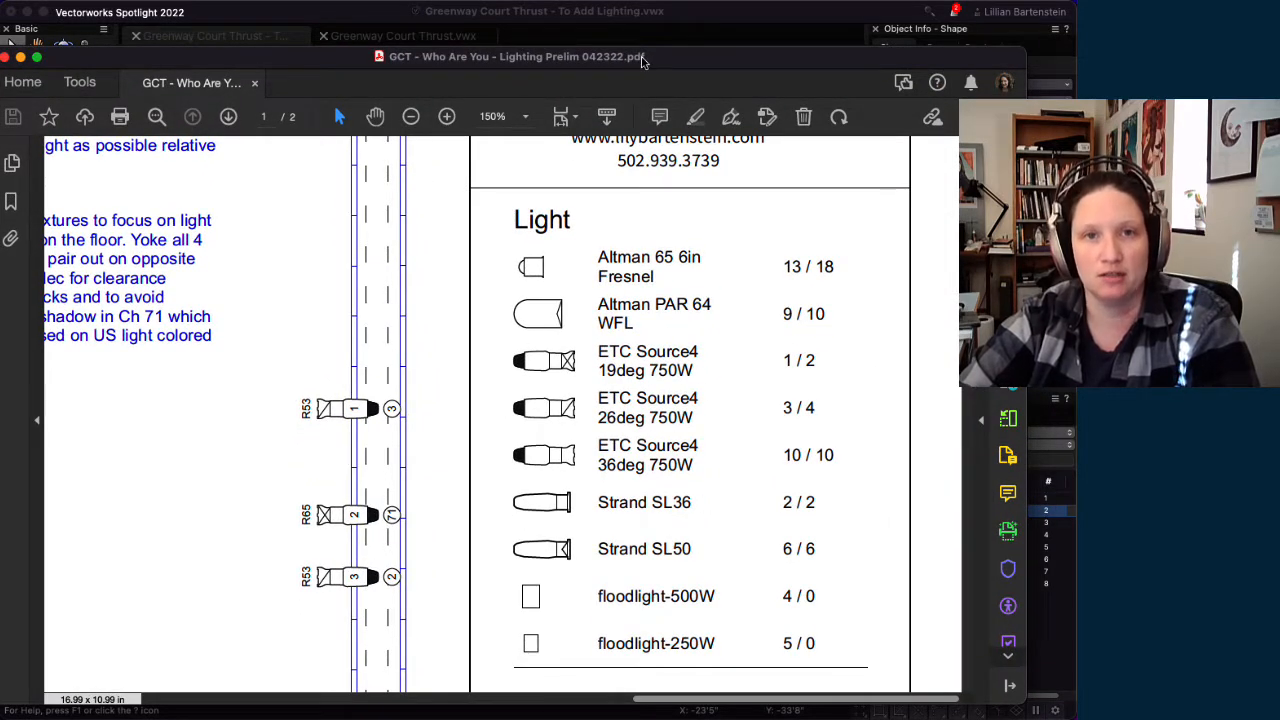
left_click_drag(643, 62, 602, 573)
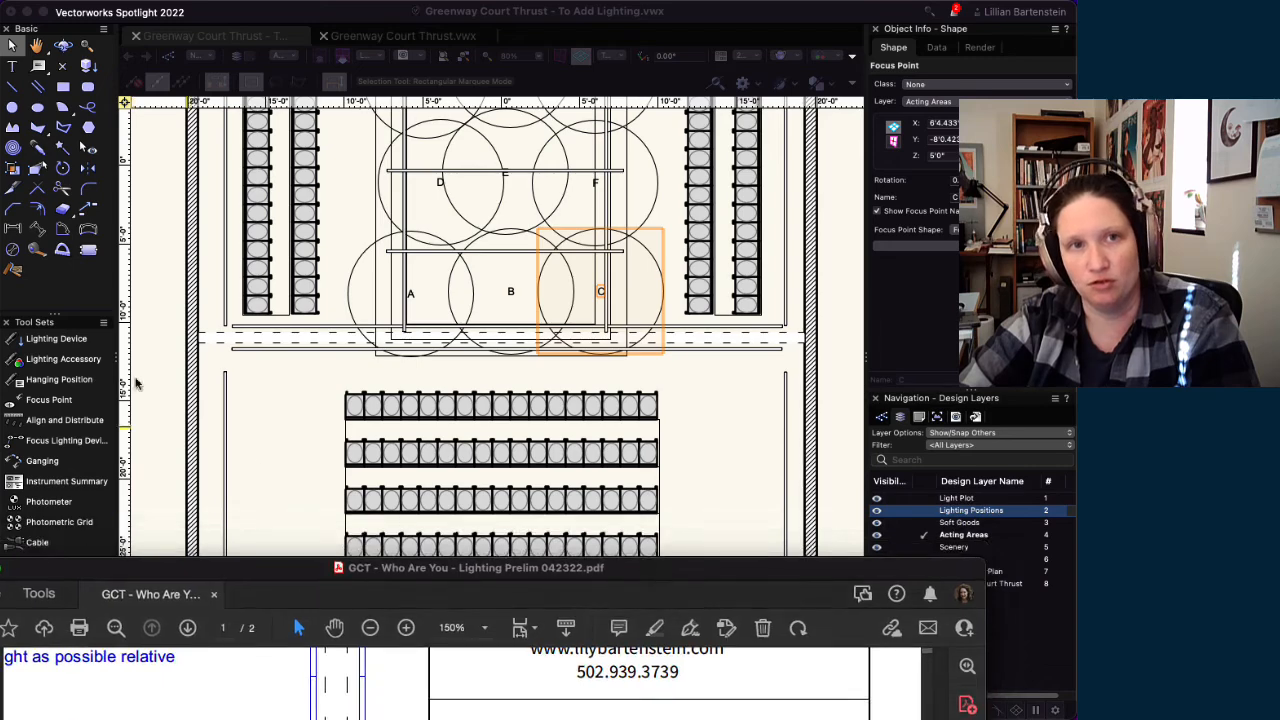
left_click(272, 11)
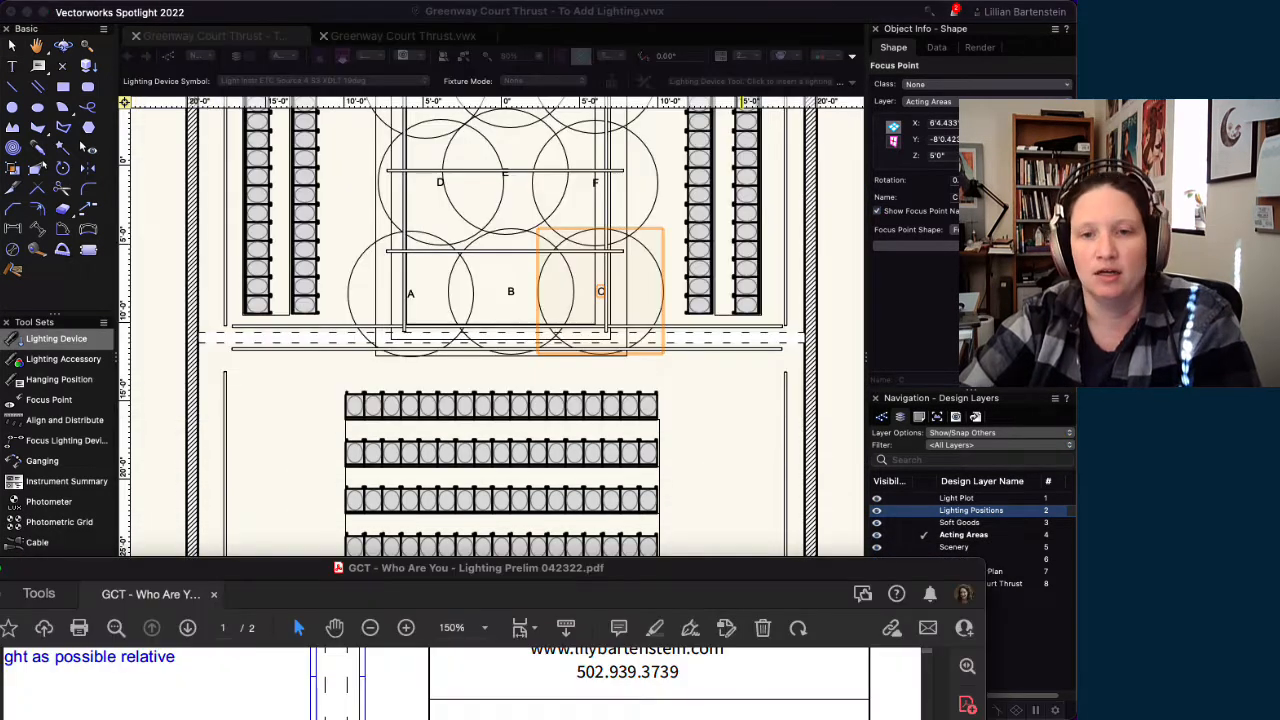
left_click_drag(759, 570, 760, 124)
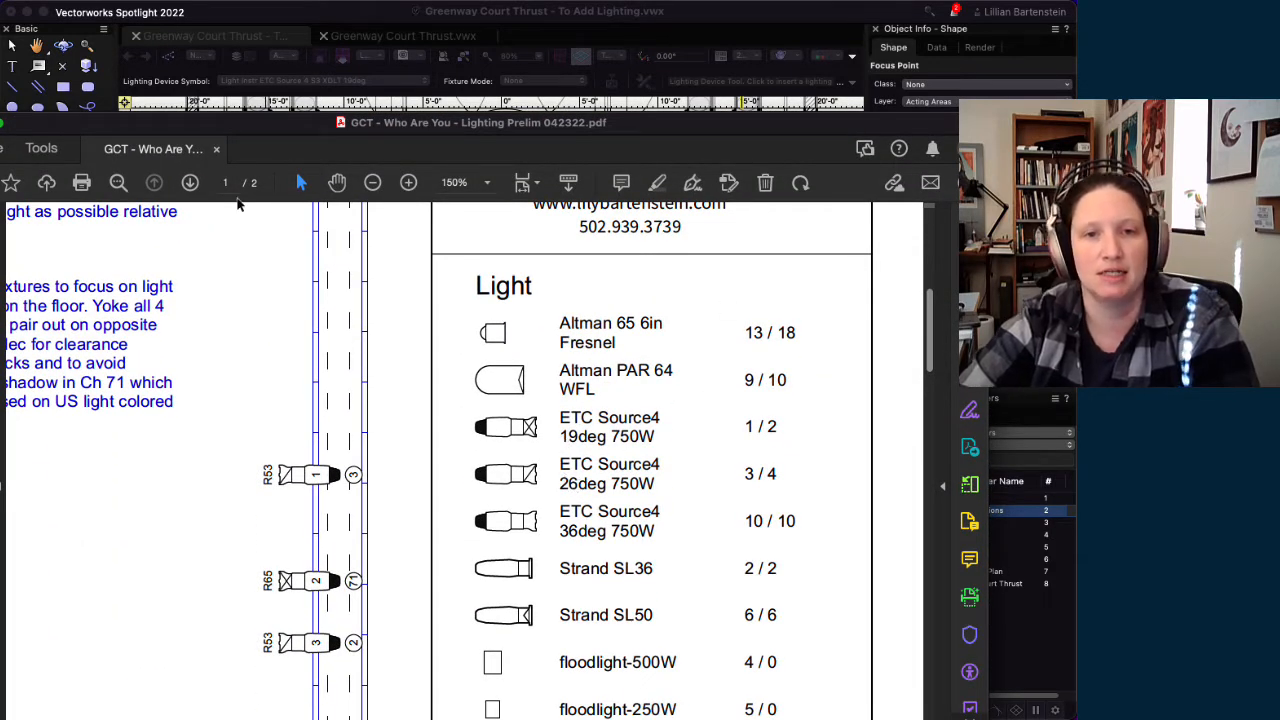
left_click_drag(251, 125, 314, 667)
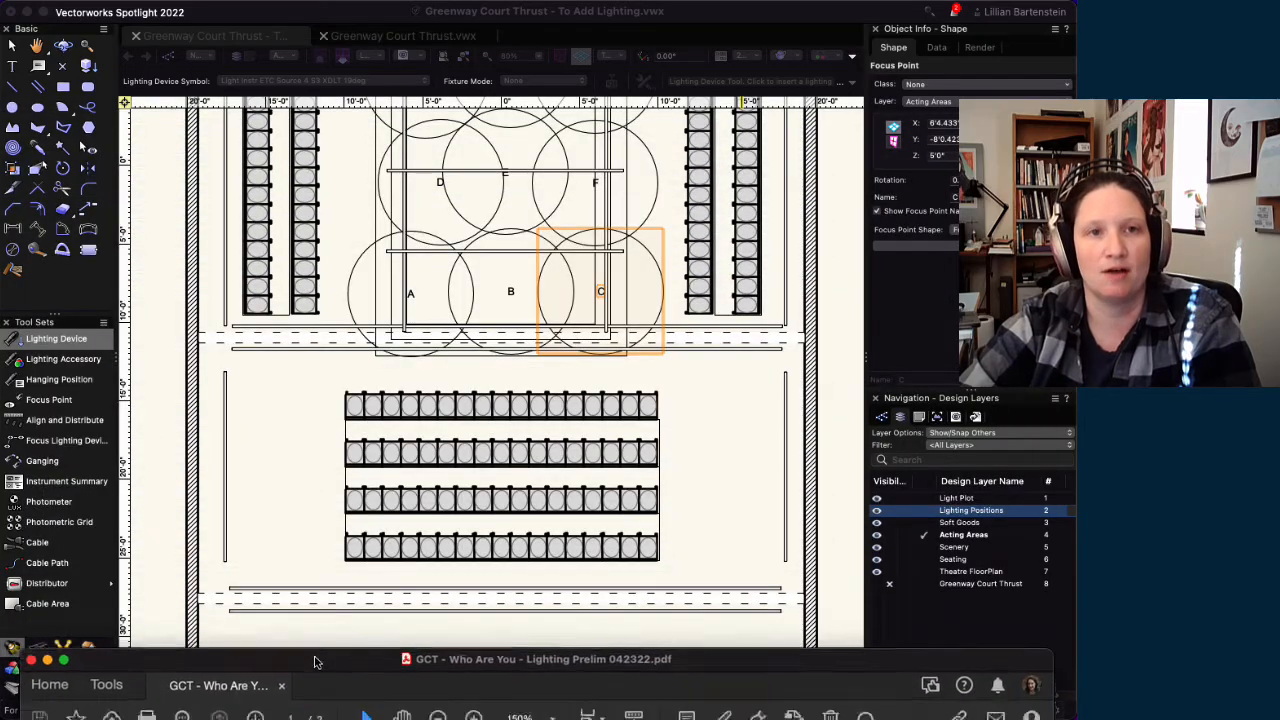
- Search all resource libraries for "source 4" and display the results as a list
left_click(295, 12)
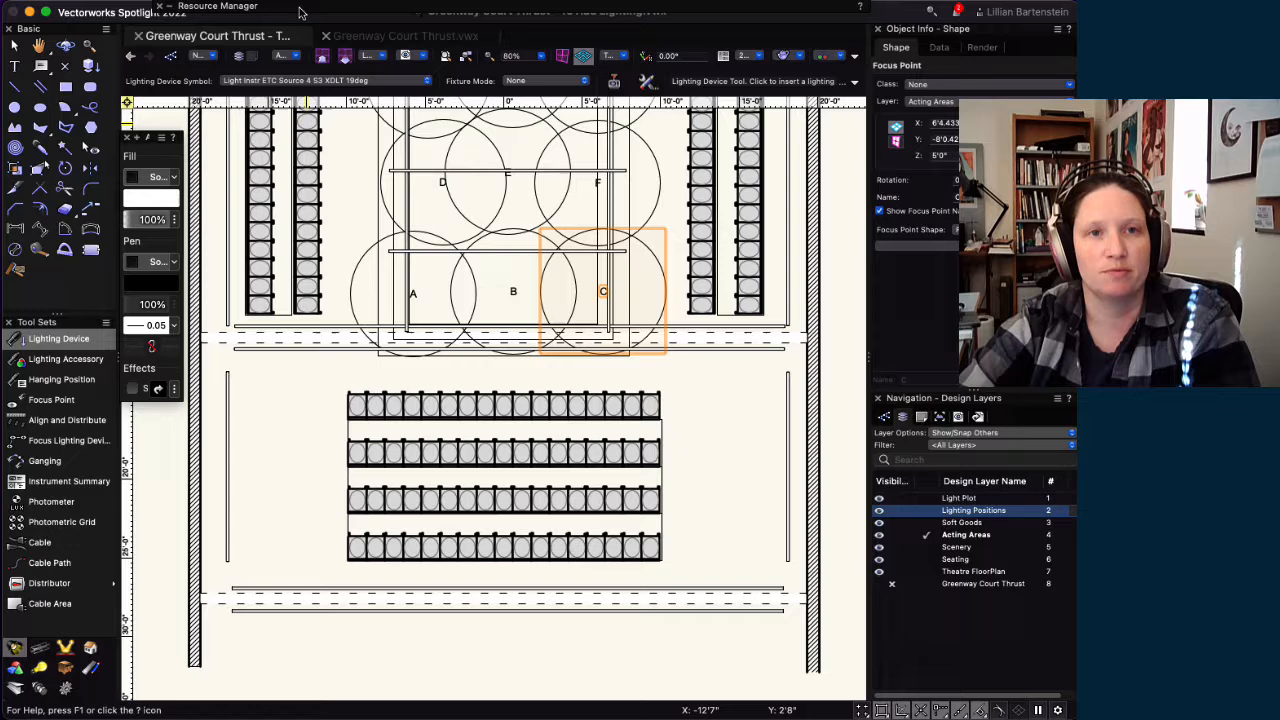
mouse_move(299, 12)
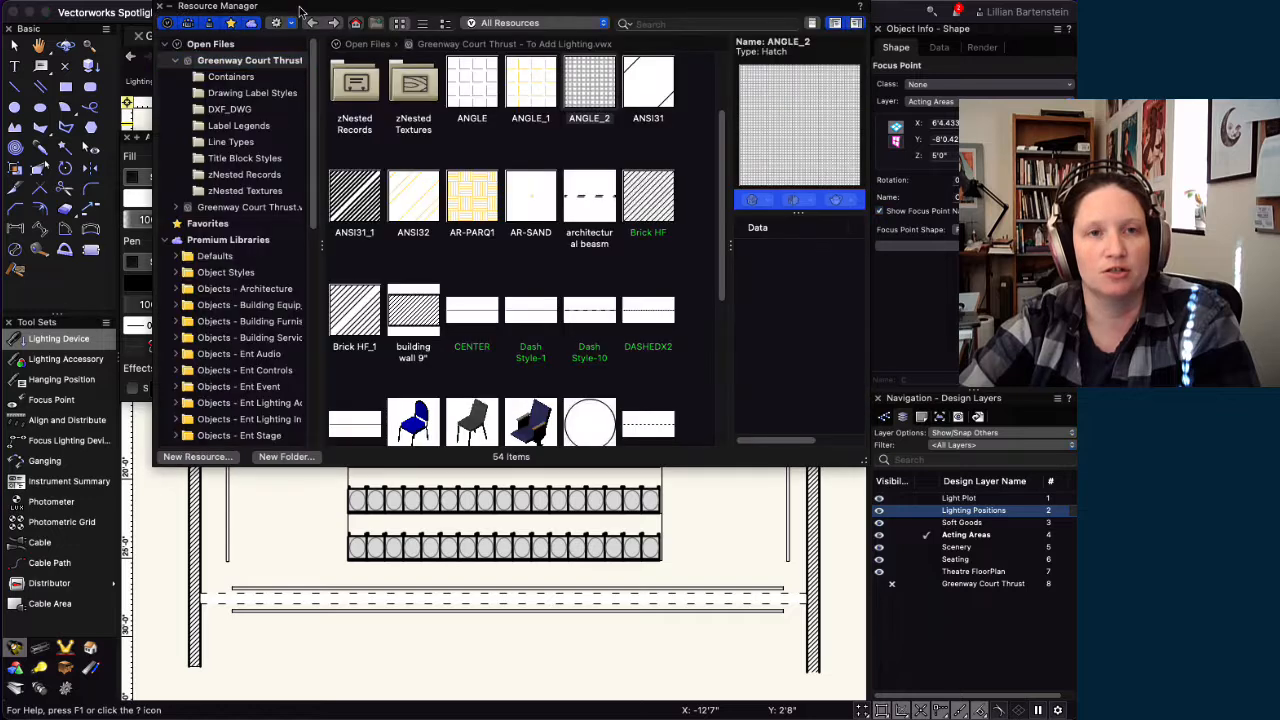
type("source 4")
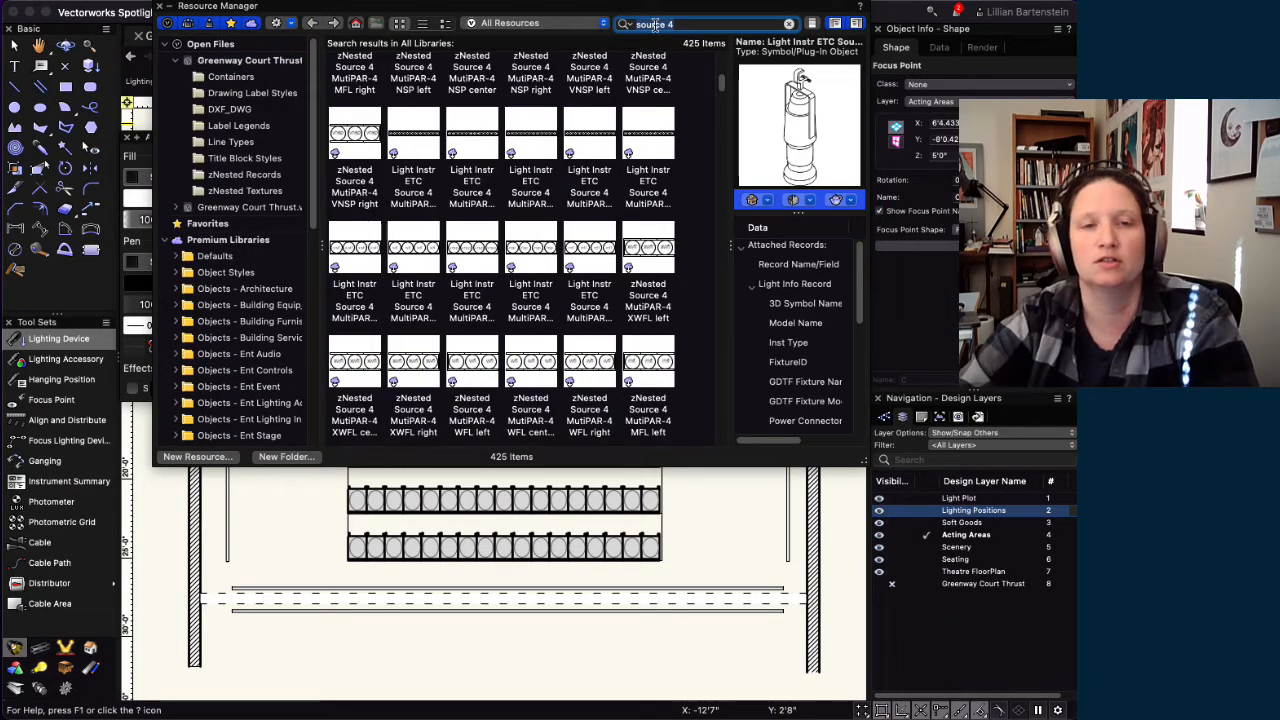
left_click(420, 22)
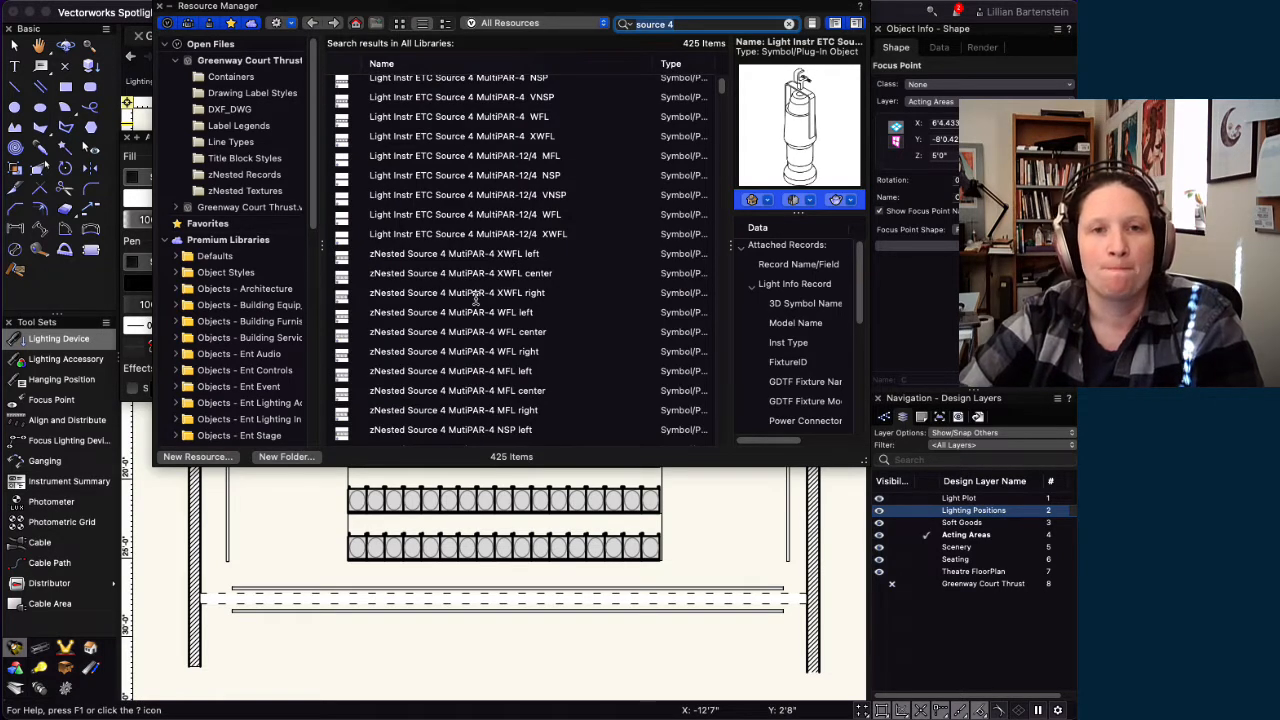
- Import the ETC Source 4 36deg, 26deg and 19deg 750W lighting symbols into the active document, preserving the folder hierarchy
scroll(476, 298, "down", 15)
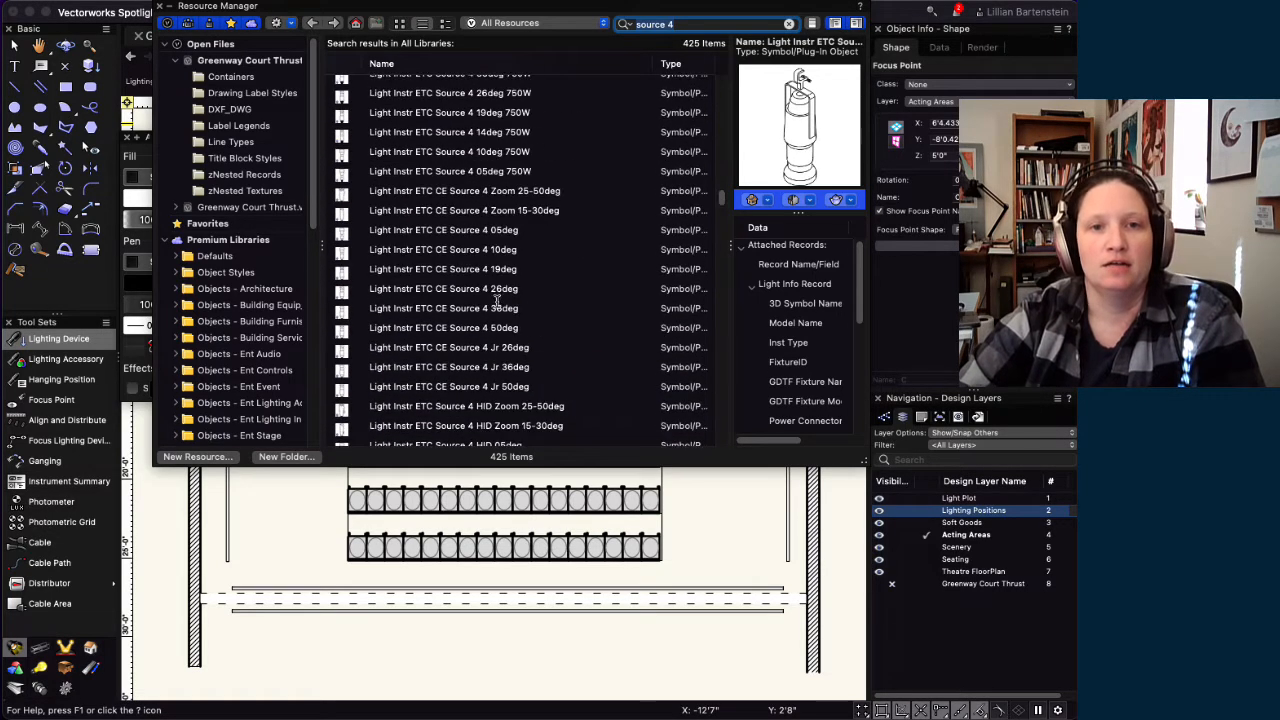
scroll(492, 300, "down", 10)
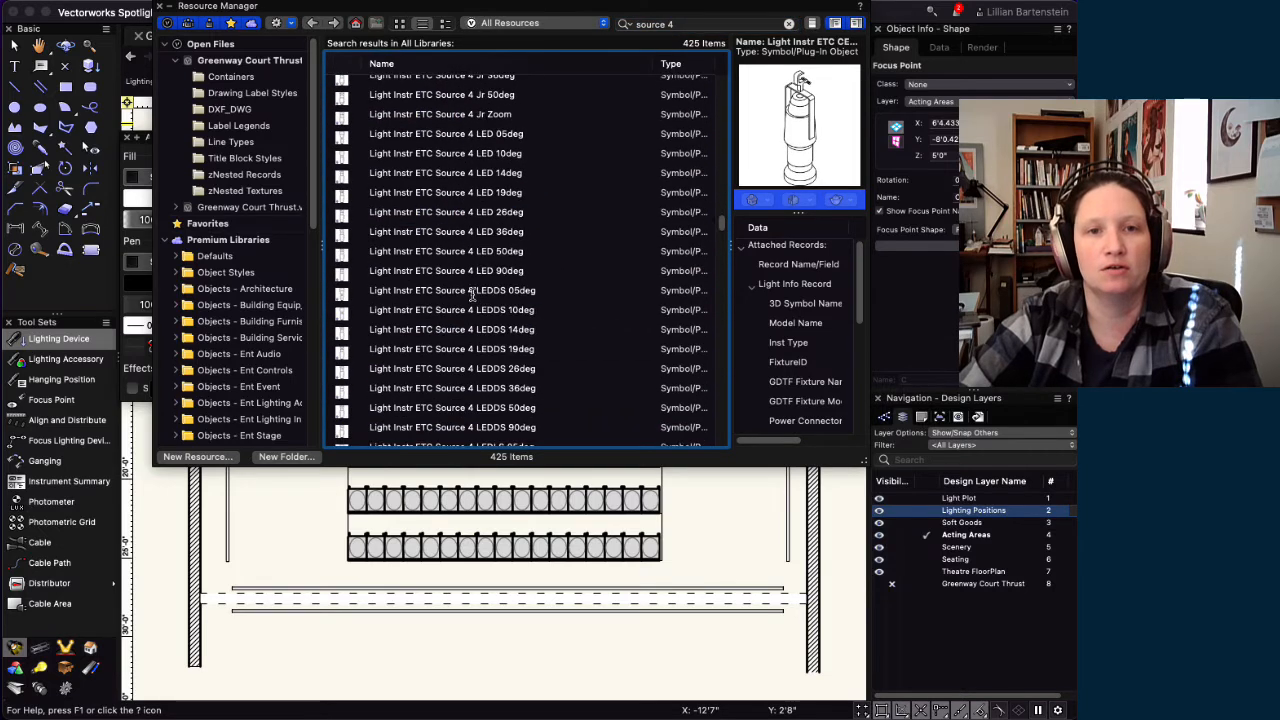
scroll(568, 325, "down", 10)
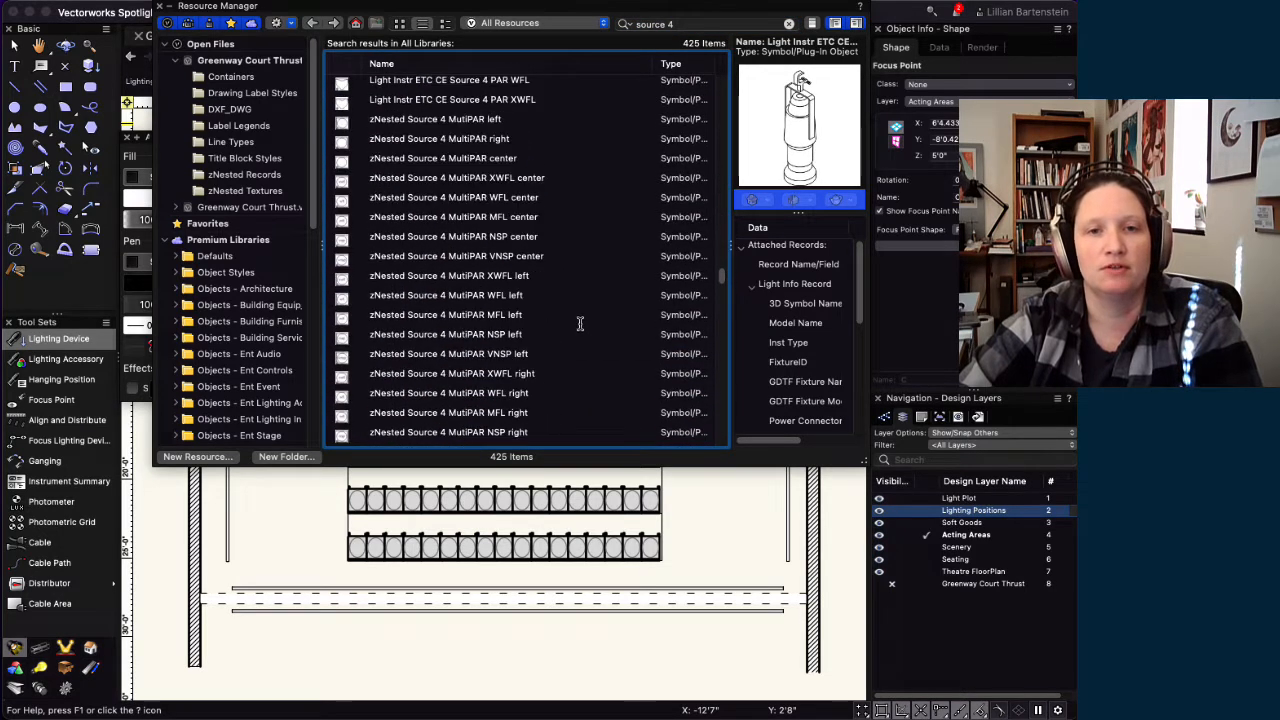
scroll(579, 311, "up", 20)
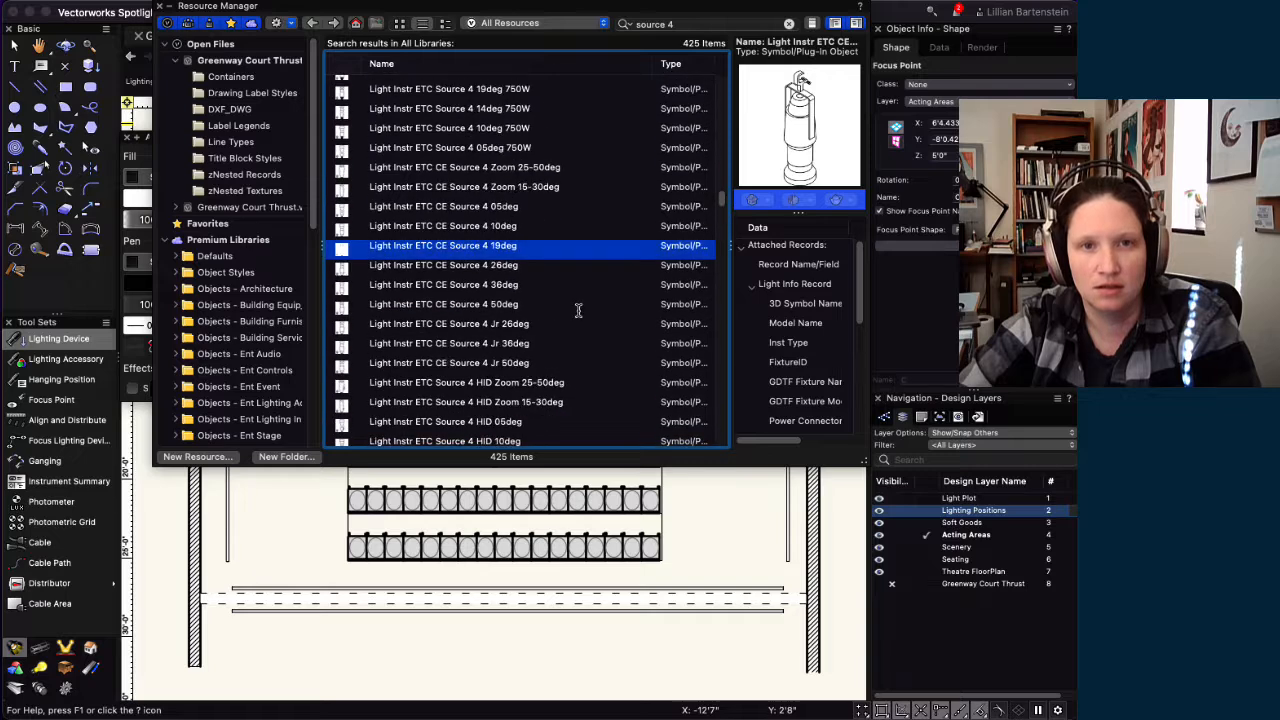
left_click(489, 165)
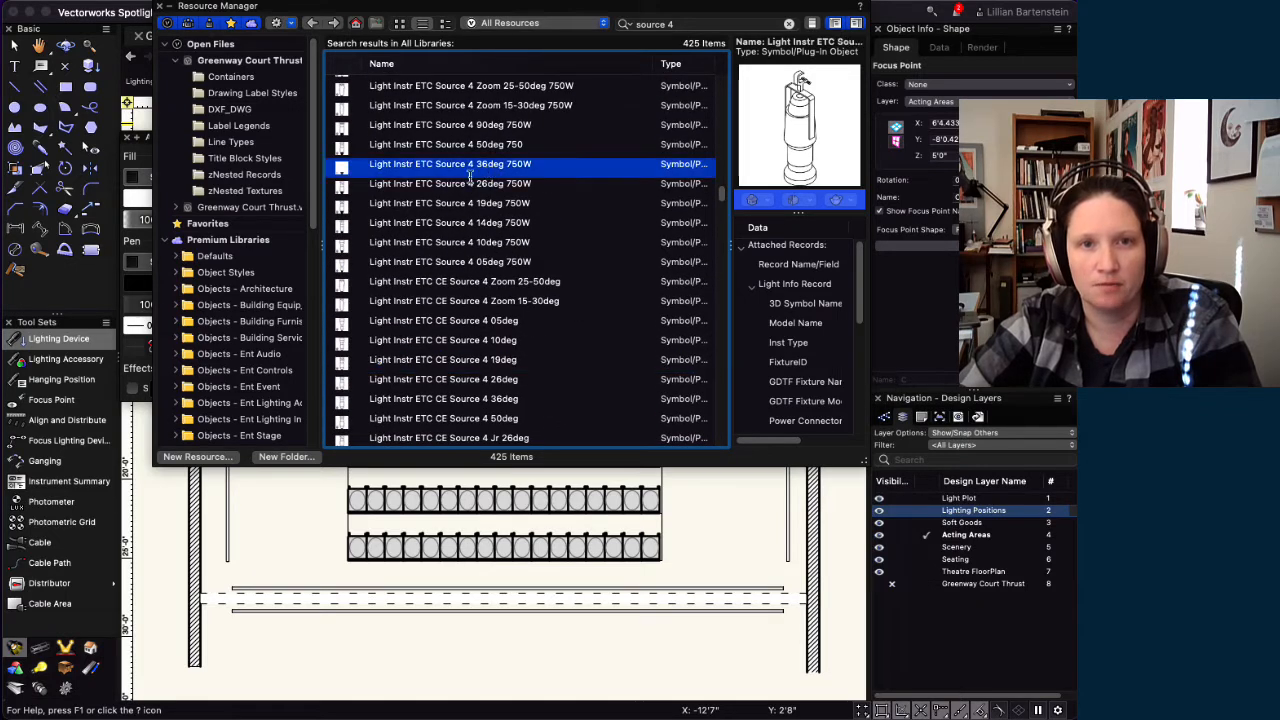
left_click(399, 183)
left_click(414, 200)
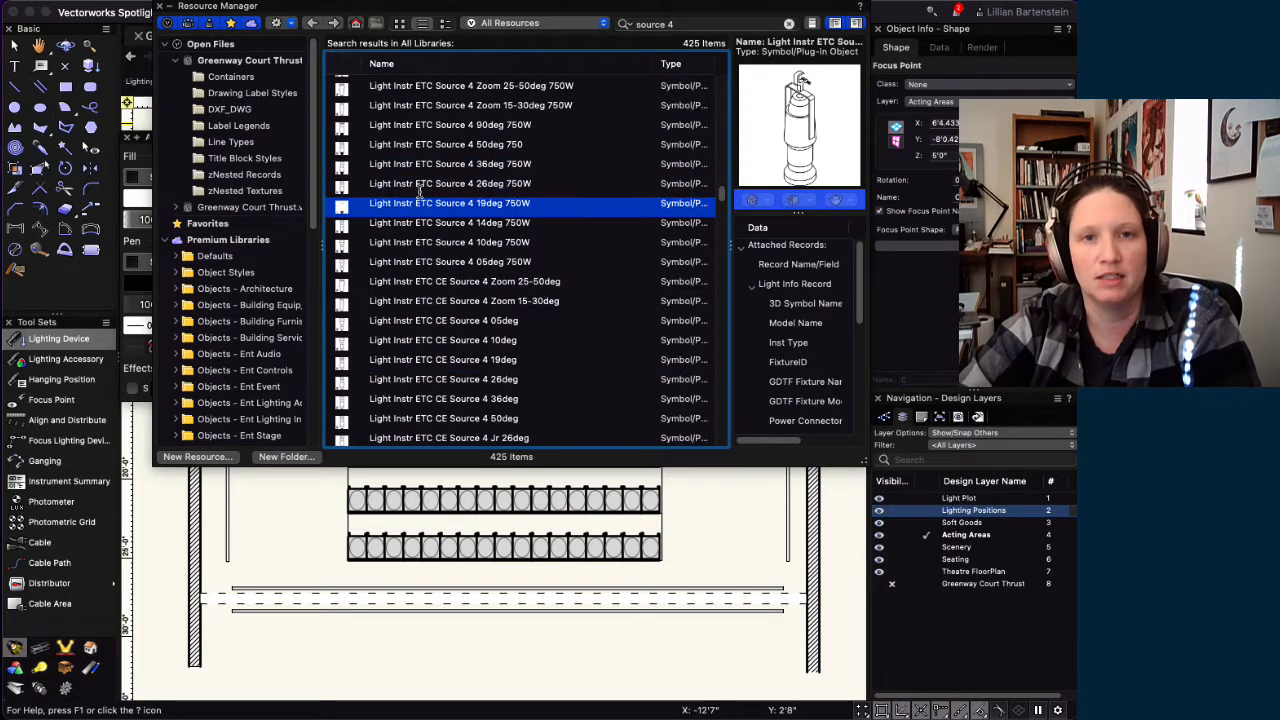
left_click(427, 185, "shift")
left_click(432, 165, "shift")
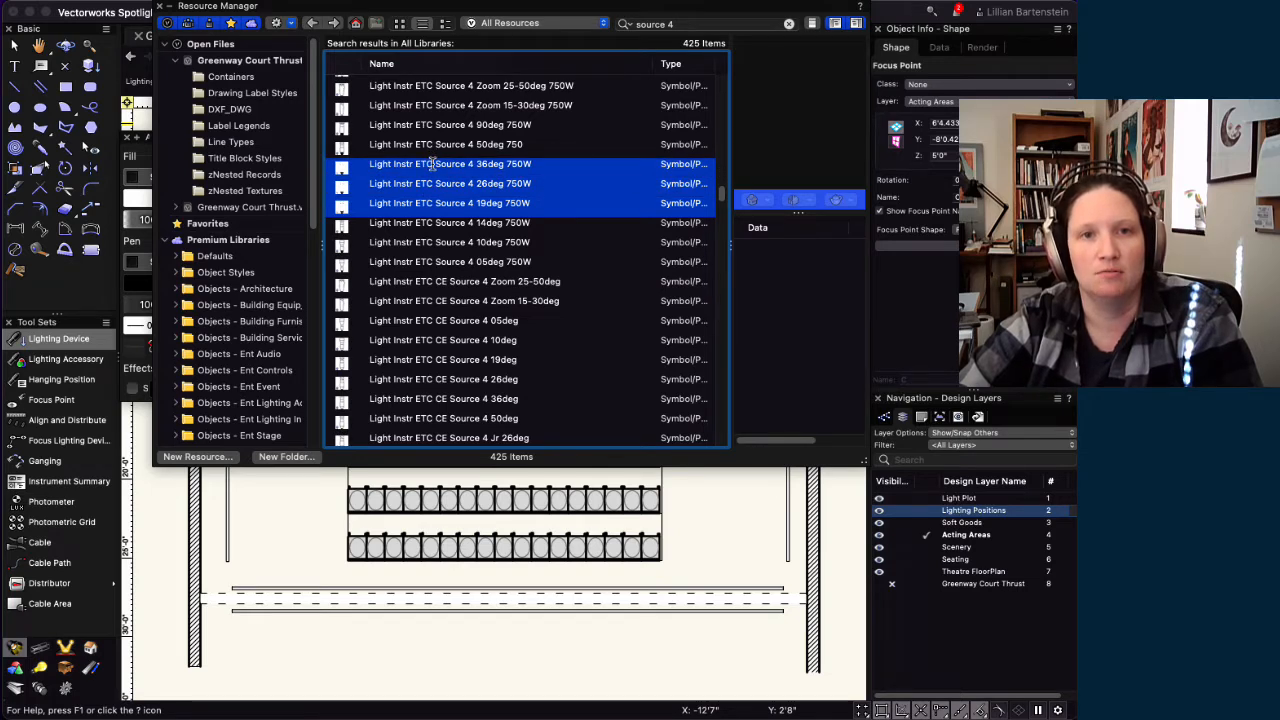
right_click(433, 165)
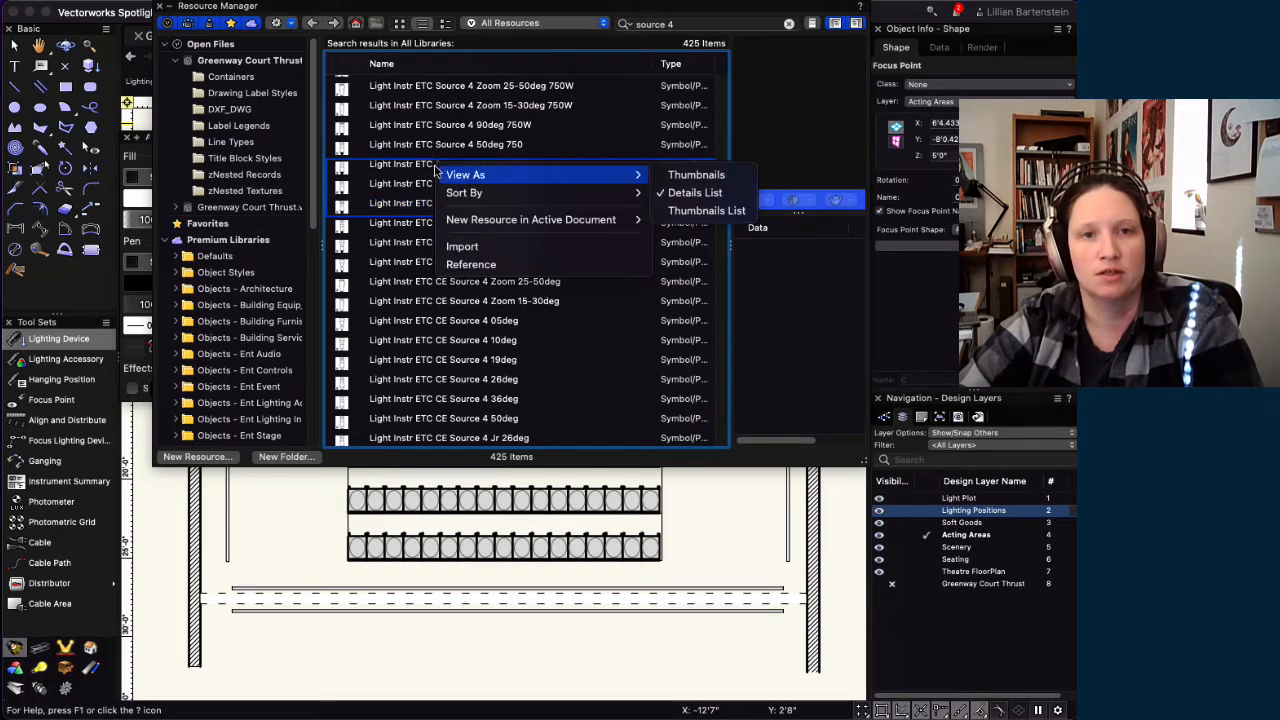
left_click(468, 248)
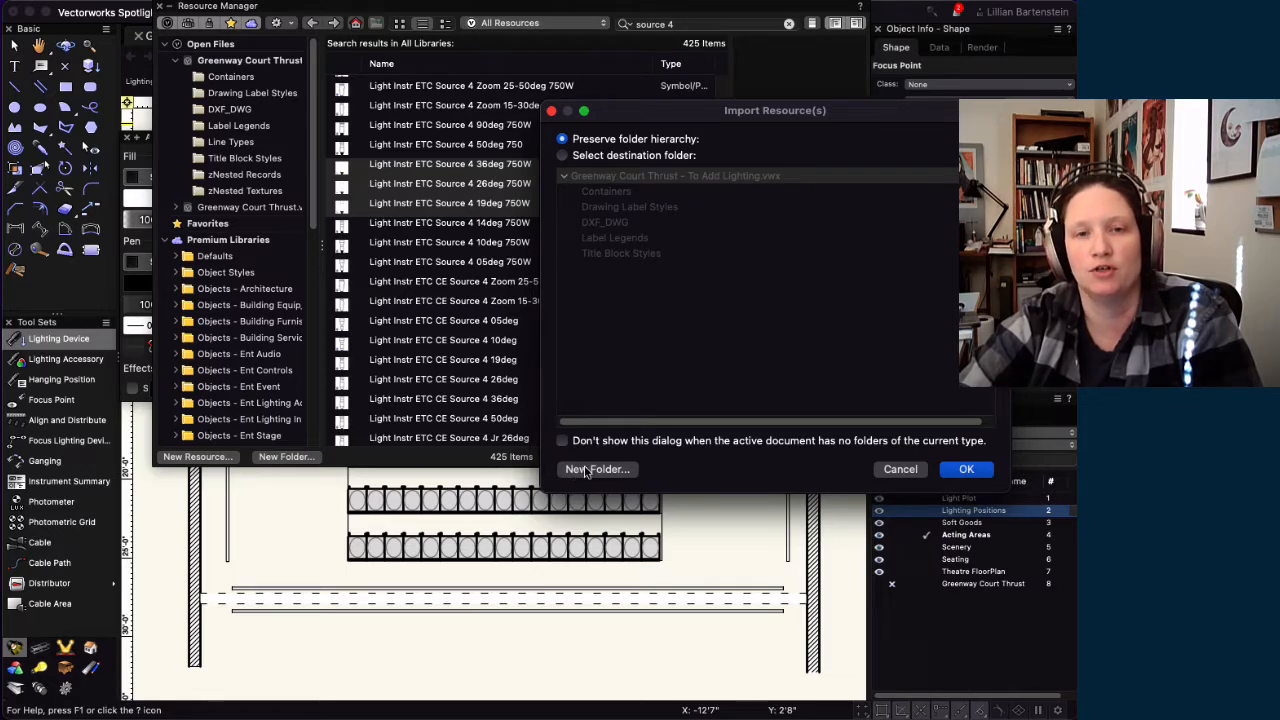
left_click(966, 469)
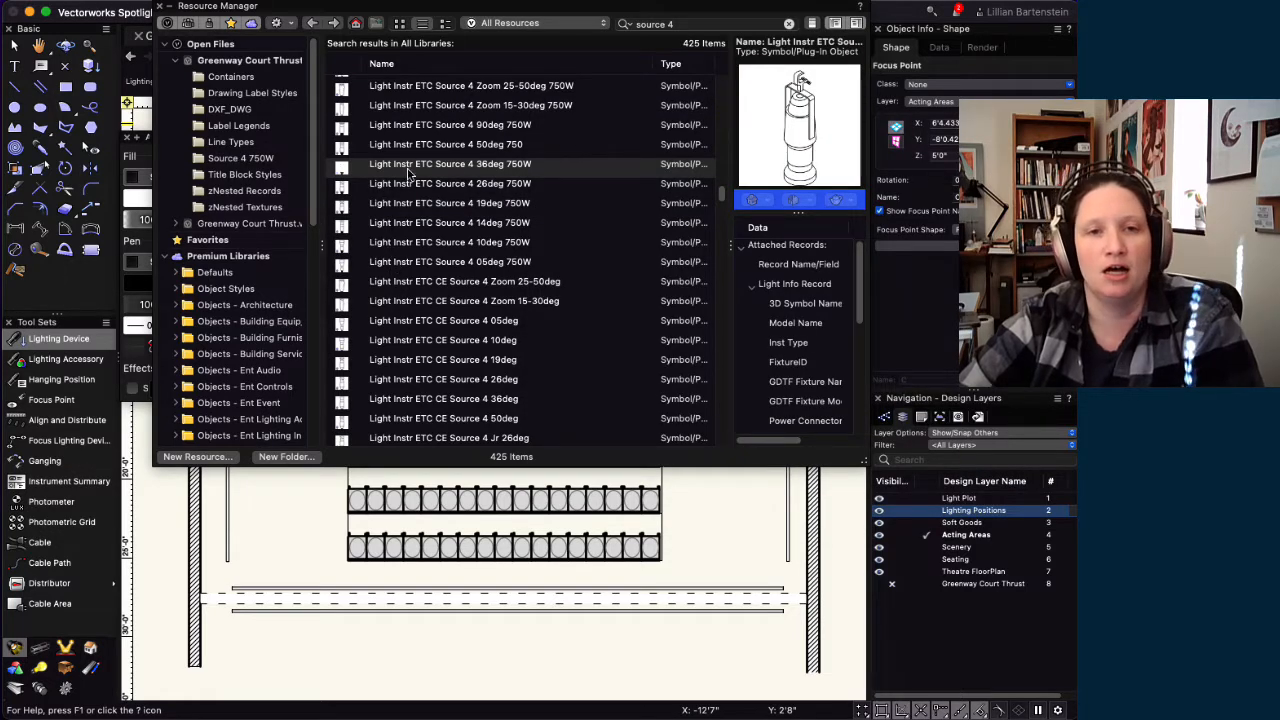
- Check the Light inventory in the Acrobat PDF, return to Vectorworks and search all resource libraries for "altman fresnel"
key("super+Tab")
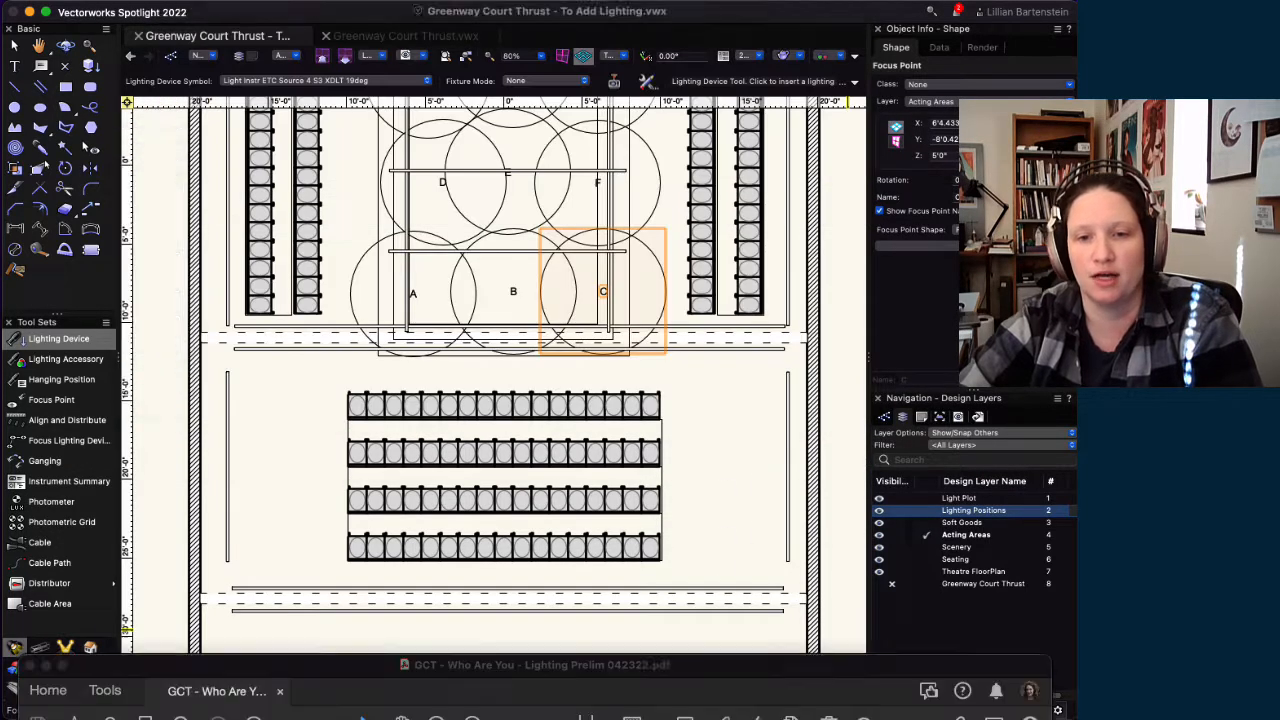
left_click_drag(737, 670, 700, 128)
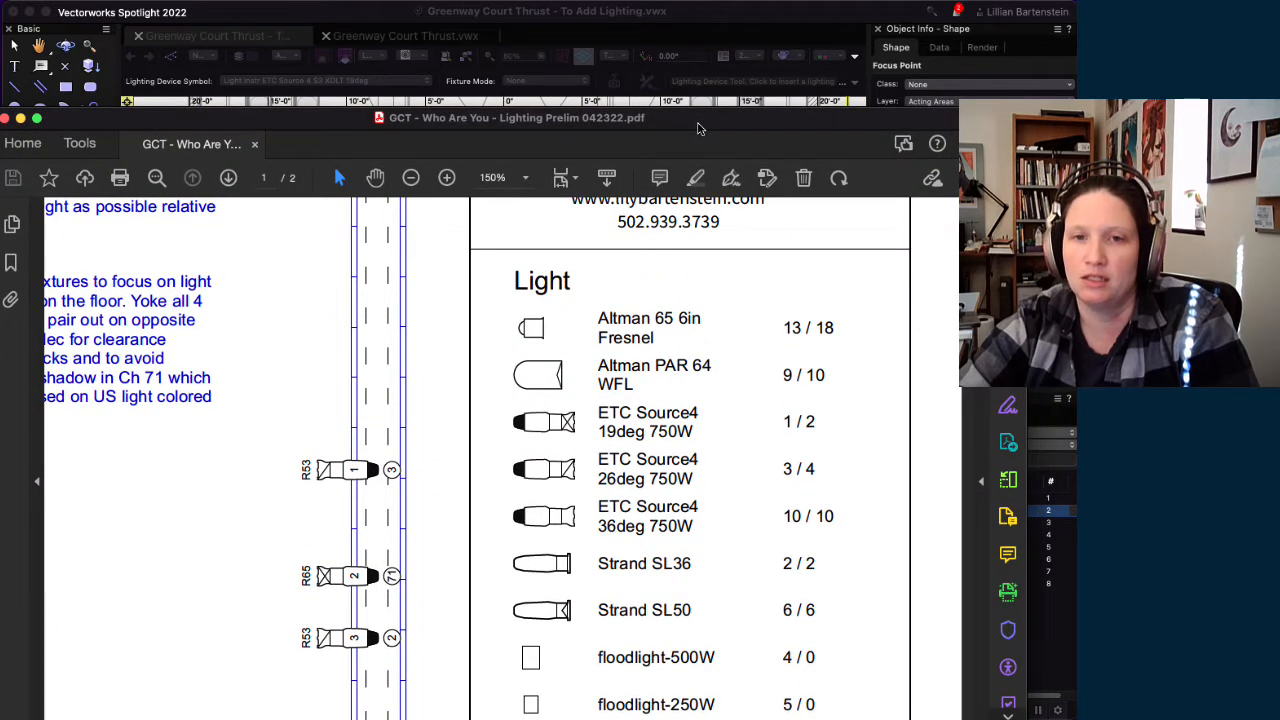
left_click_drag(698, 124, 710, 583)
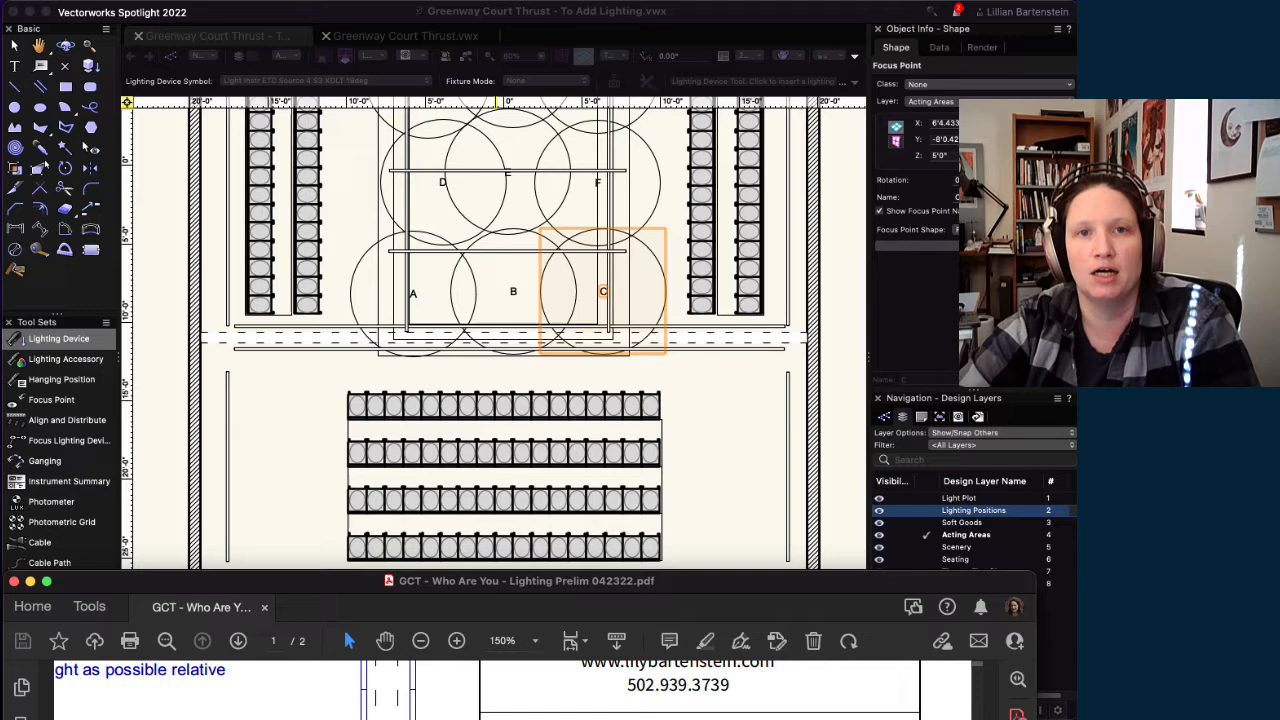
left_click(413, 8)
left_click(404, 11)
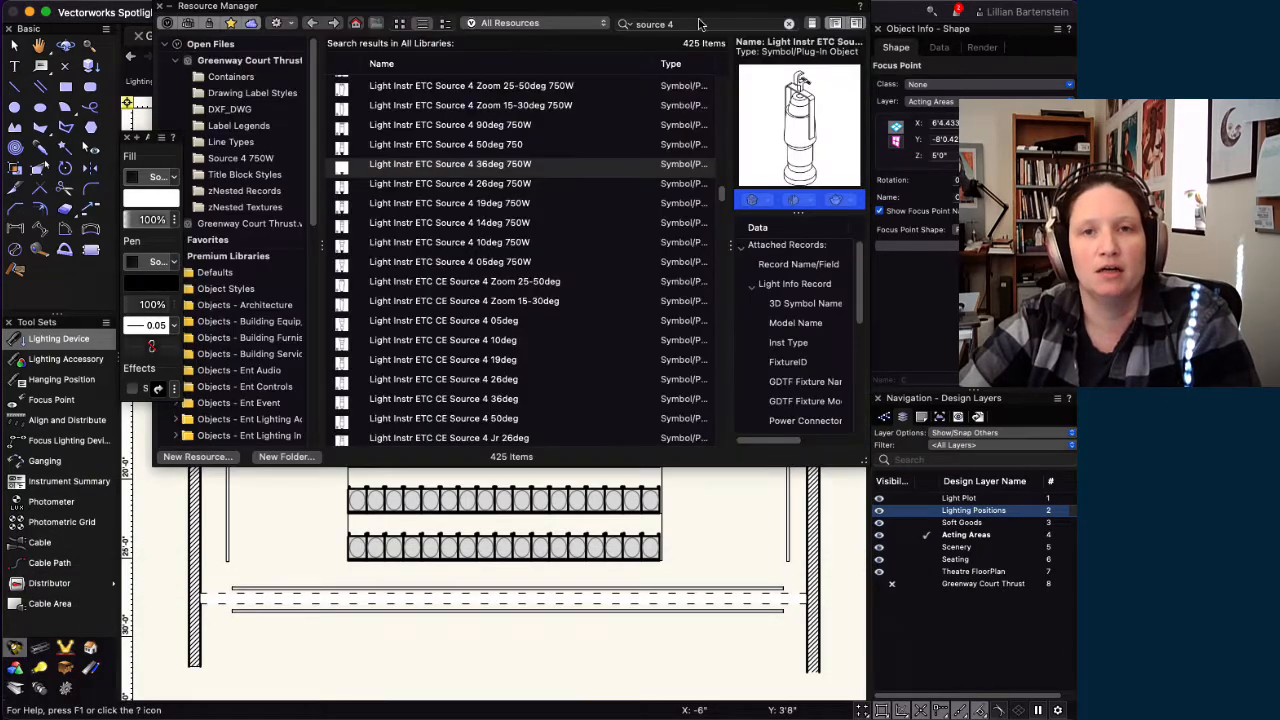
left_click_drag(680, 24, 627, 27)
type("altman fresnel")
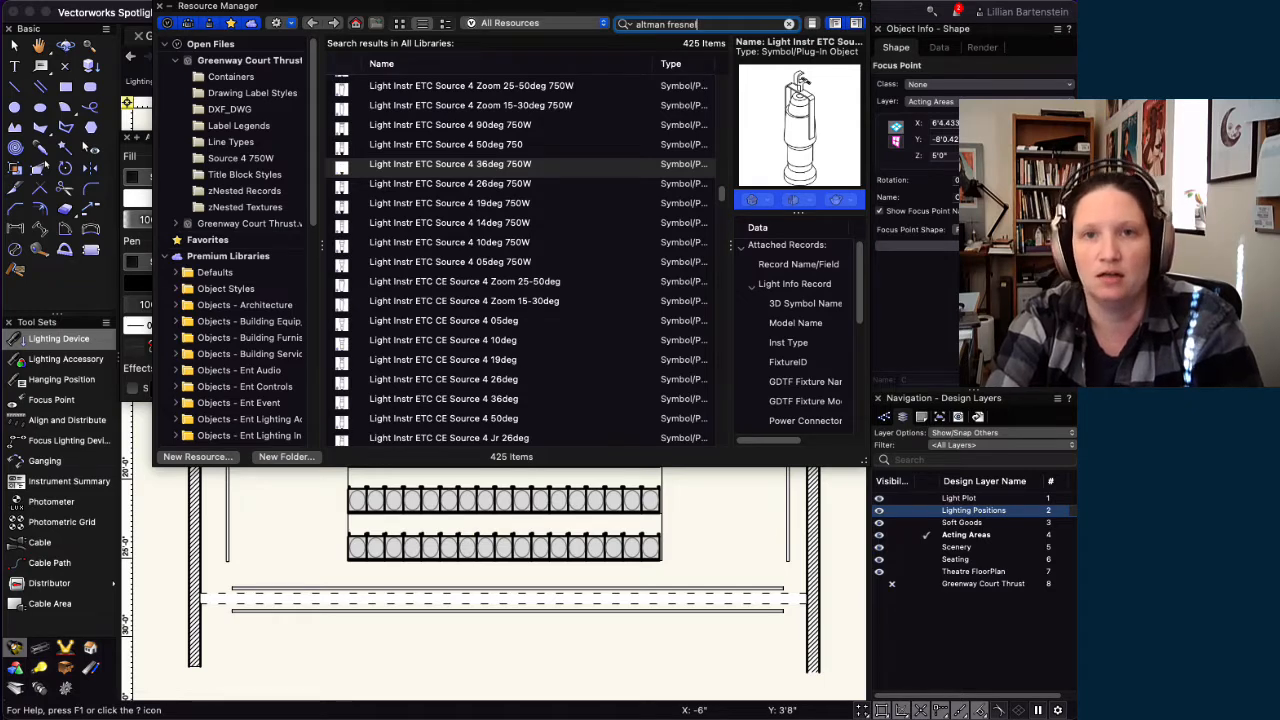
key("Return")
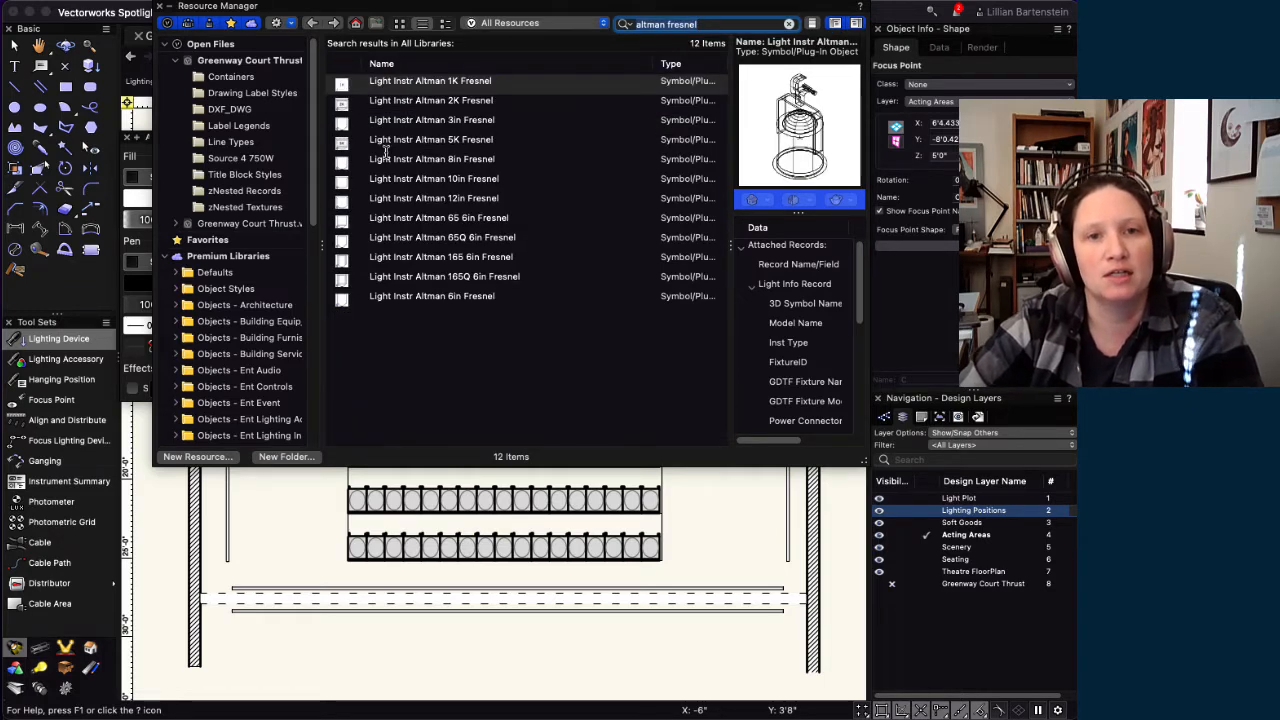
- Import the Altman 65 6in Fresnel symbol into the active document, preserving the folder hierarchy
left_click(393, 218)
right_click(393, 222)
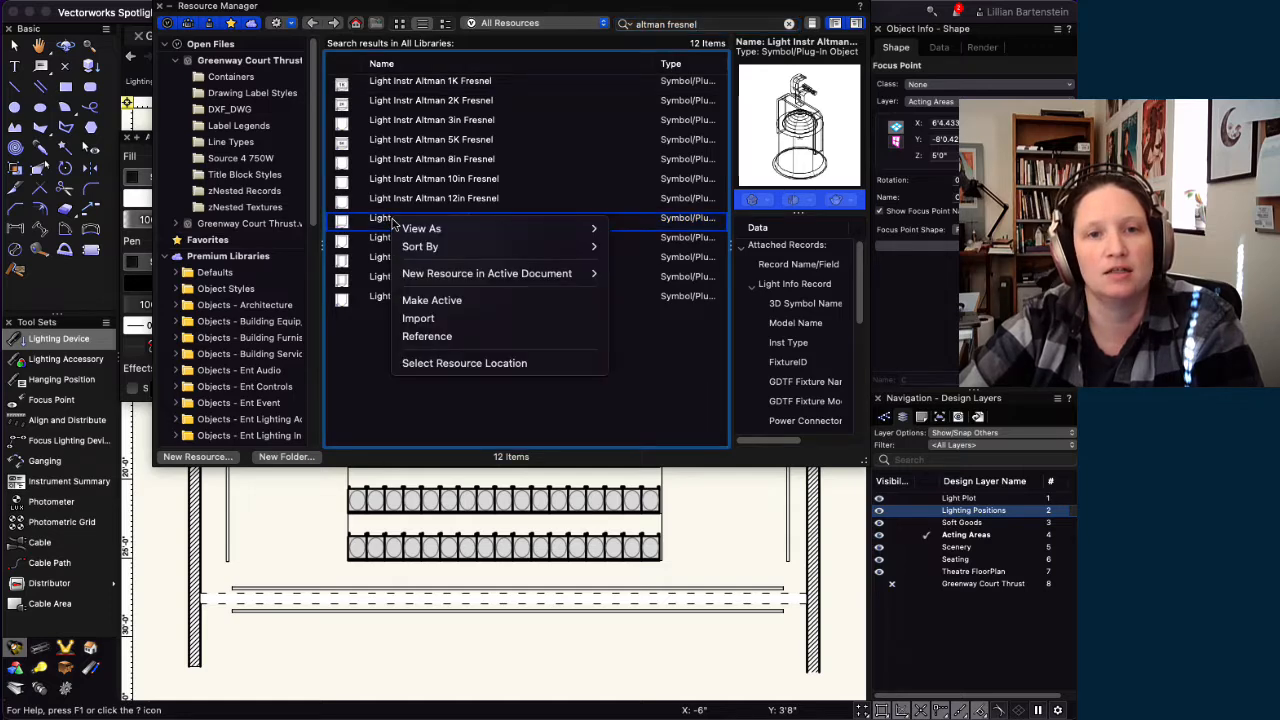
left_click(425, 318)
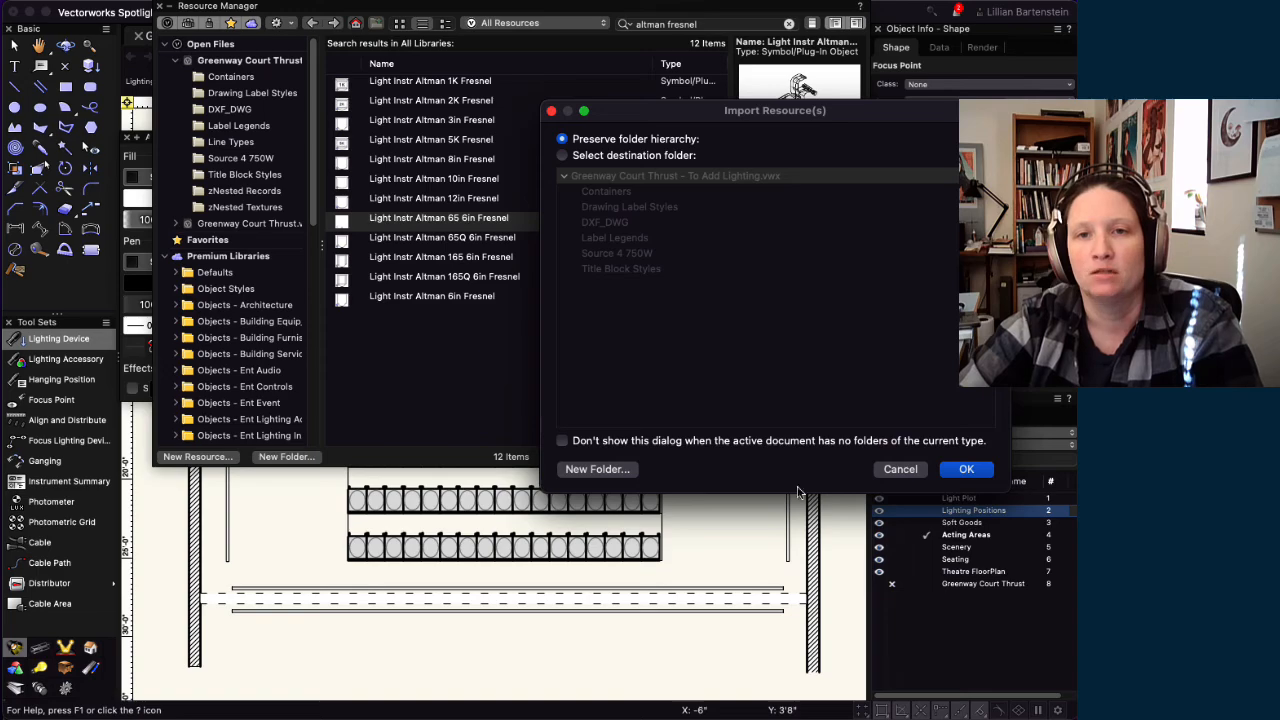
left_click(966, 471)
- Switch briefly to the lighting prelim PDF in Acrobat, return to Vectorworks and search all resource libraries for "altman PAR 64"
key("super+Tab")
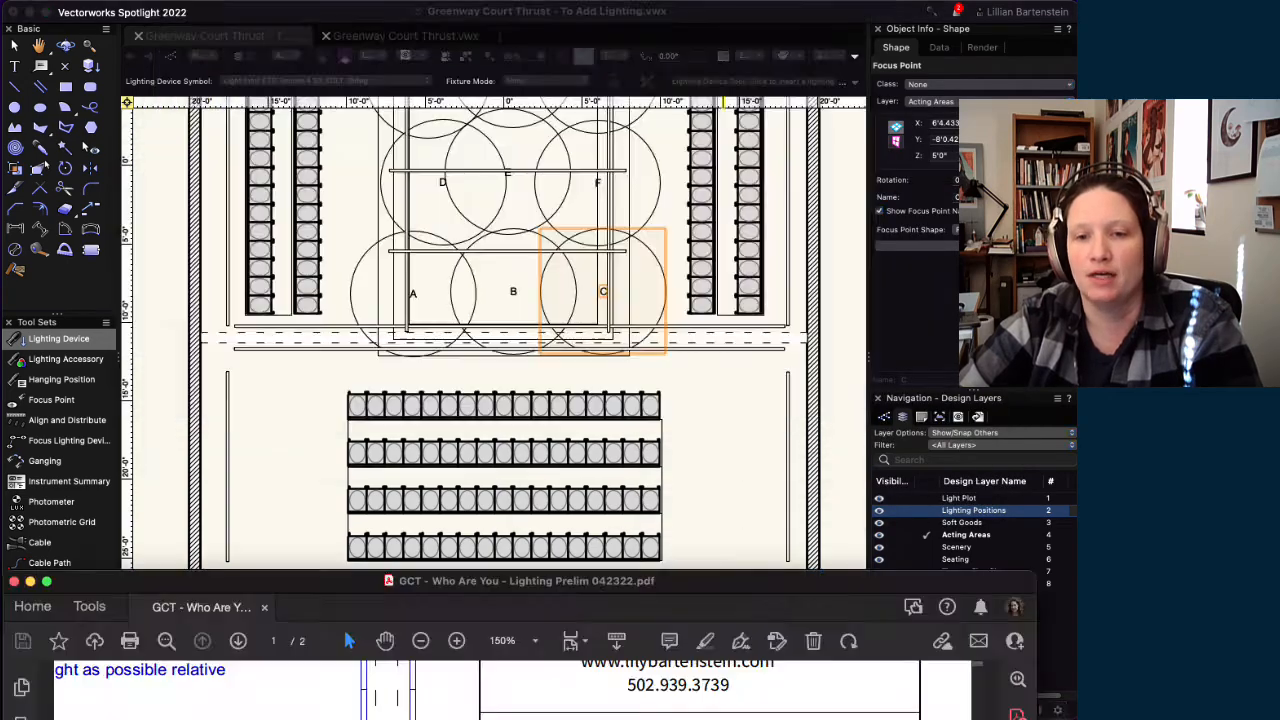
mouse_move(809, 580)
left_mouse_down()
mouse_move(815, 244)
mouse_move(827, 259)
mouse_move(818, 505)
left_mouse_up()
left_click(536, 20)
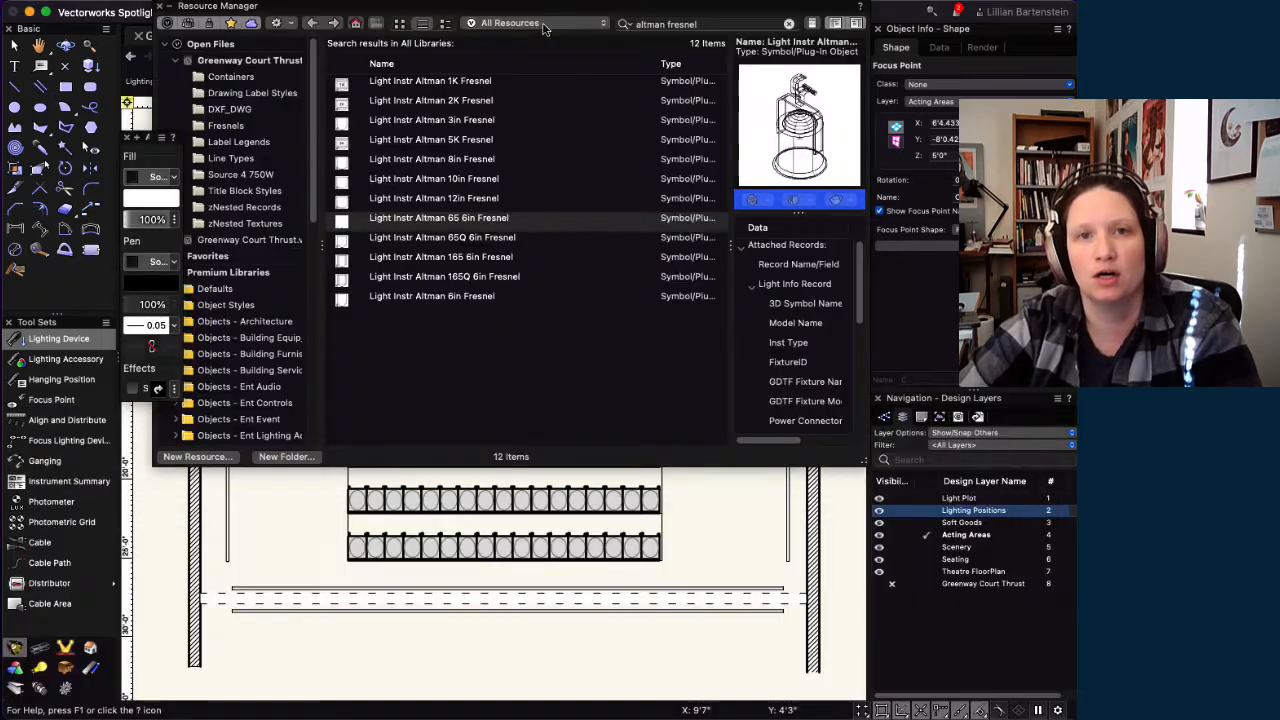
left_click(720, 23)
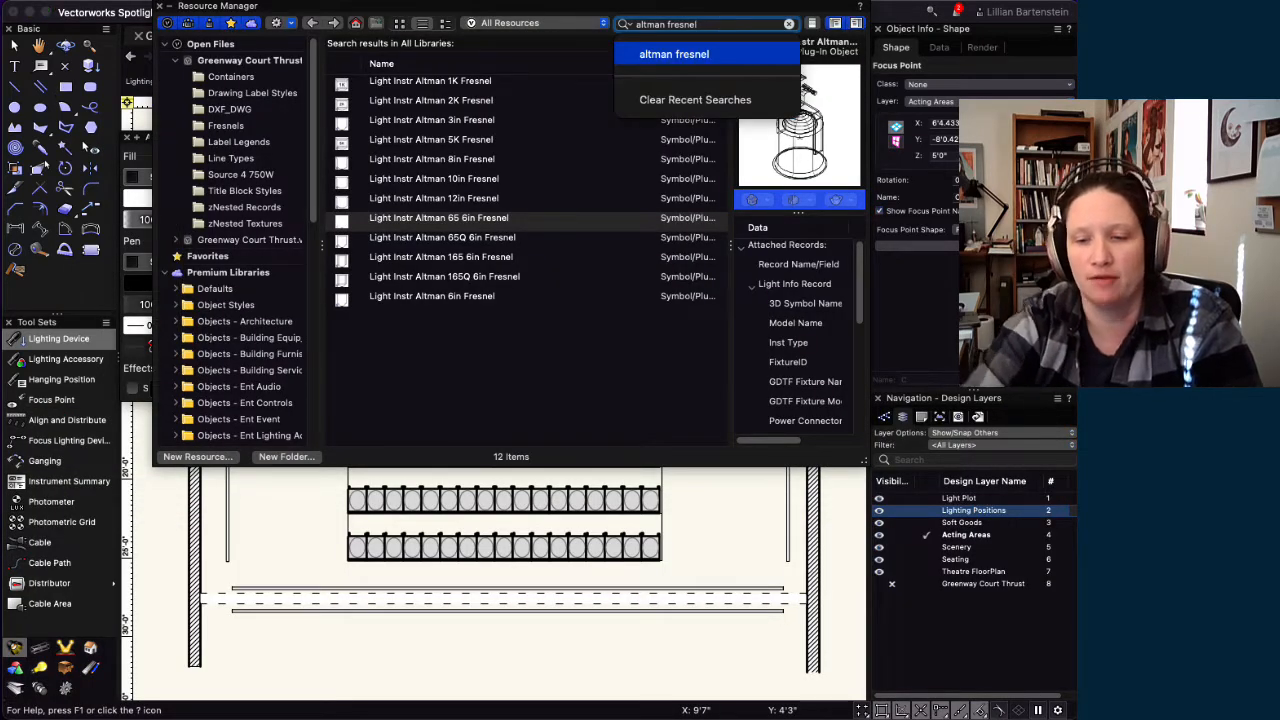
key("BackSpace")
key("BackSpace")
key("BackSpace")
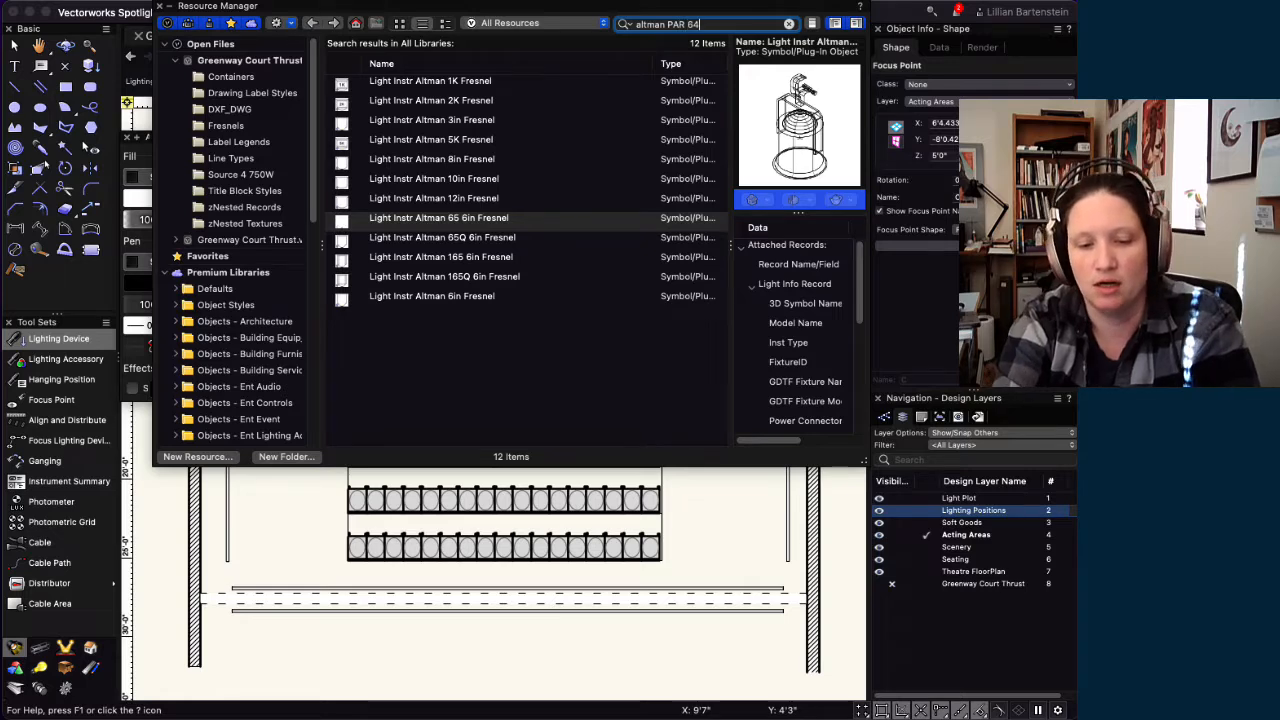
key("Return")
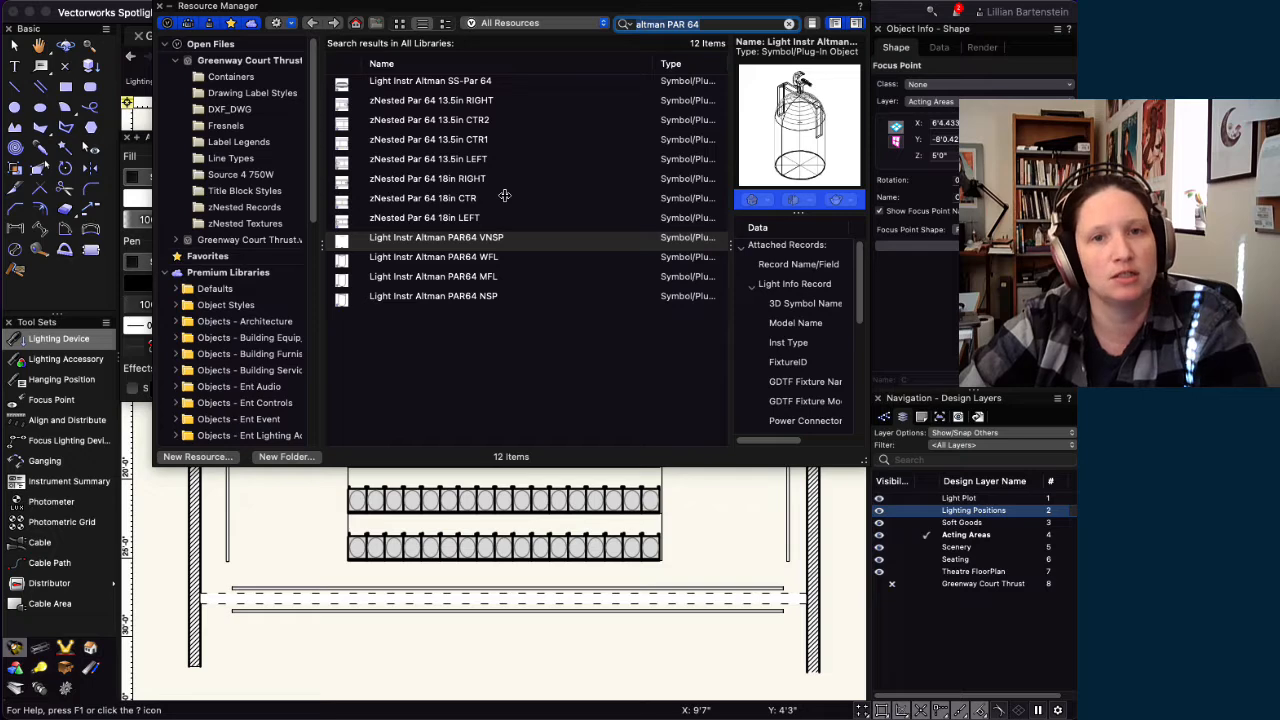
- Import the Altman PAR64 WFL symbol into the active document, preserving the folder hierarchy
left_click(420, 257)
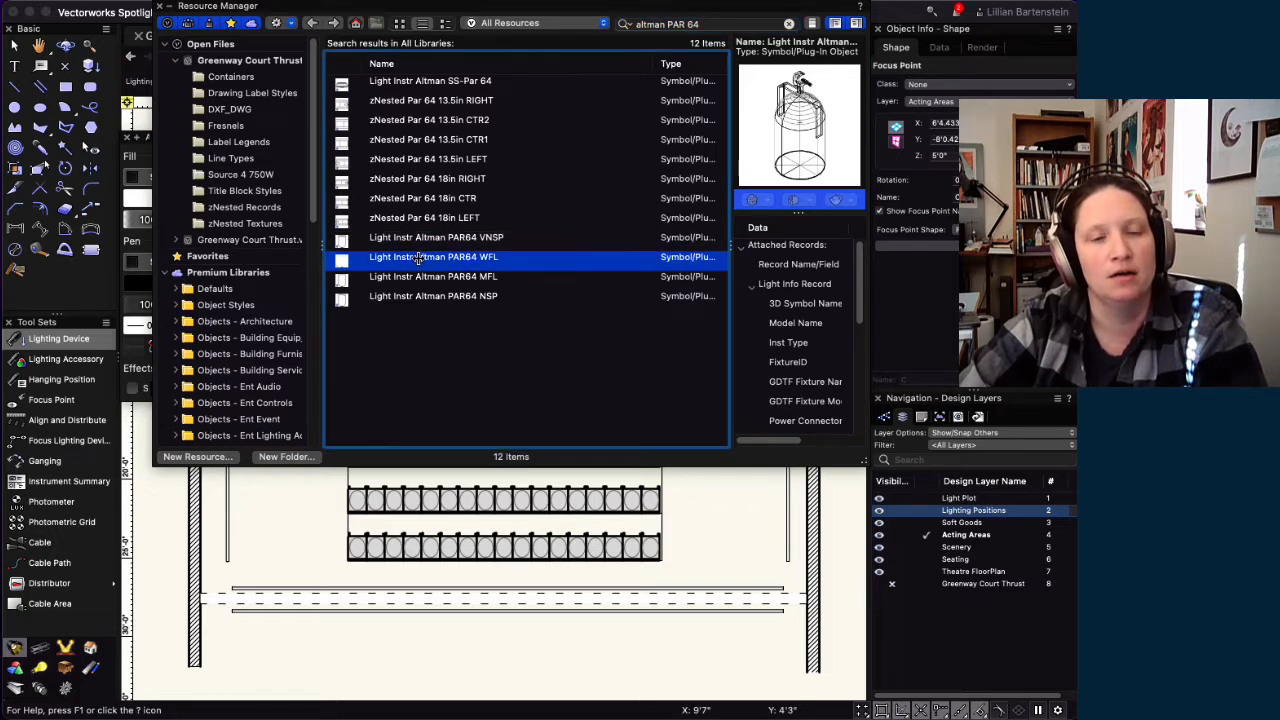
right_click(412, 257)
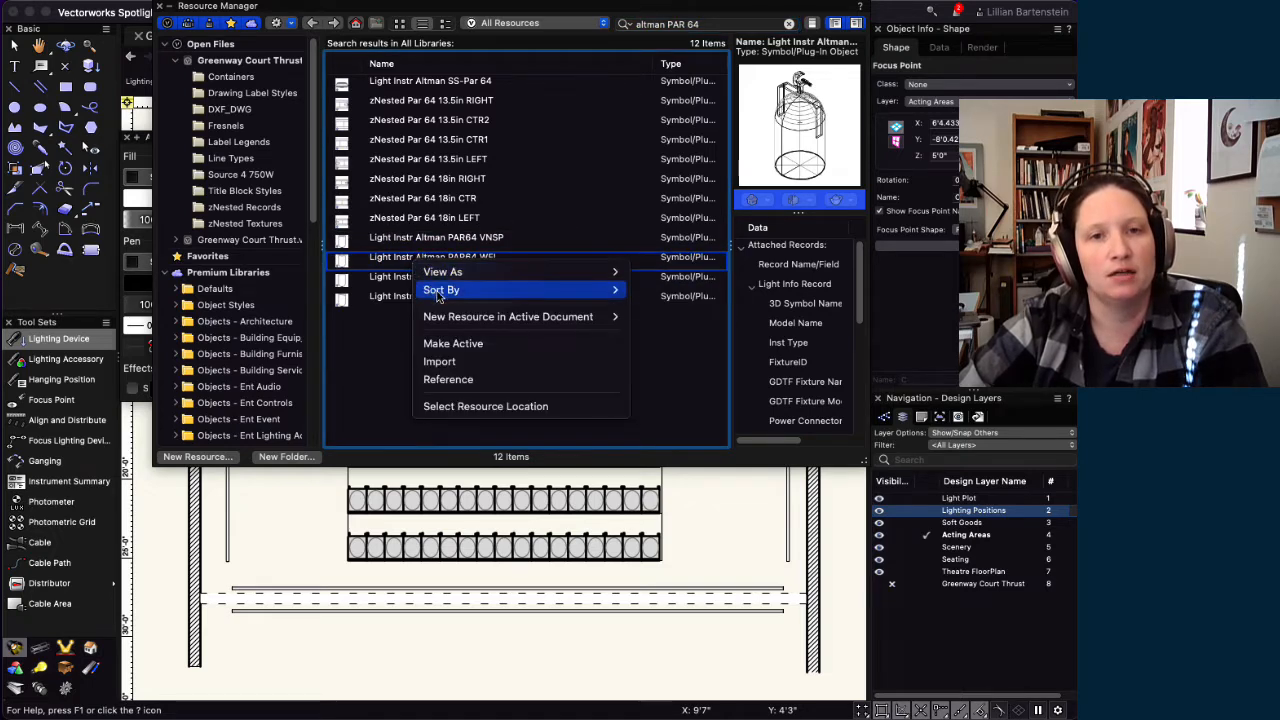
left_click(458, 361)
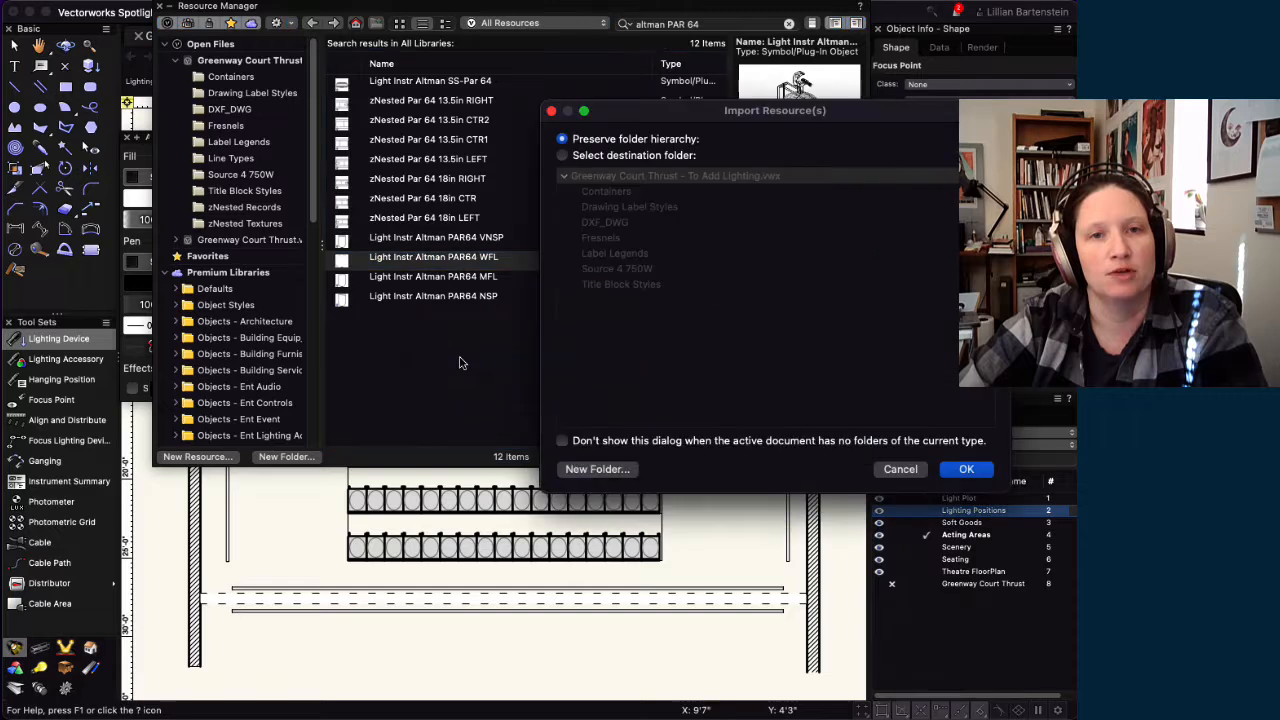
left_click(979, 478)
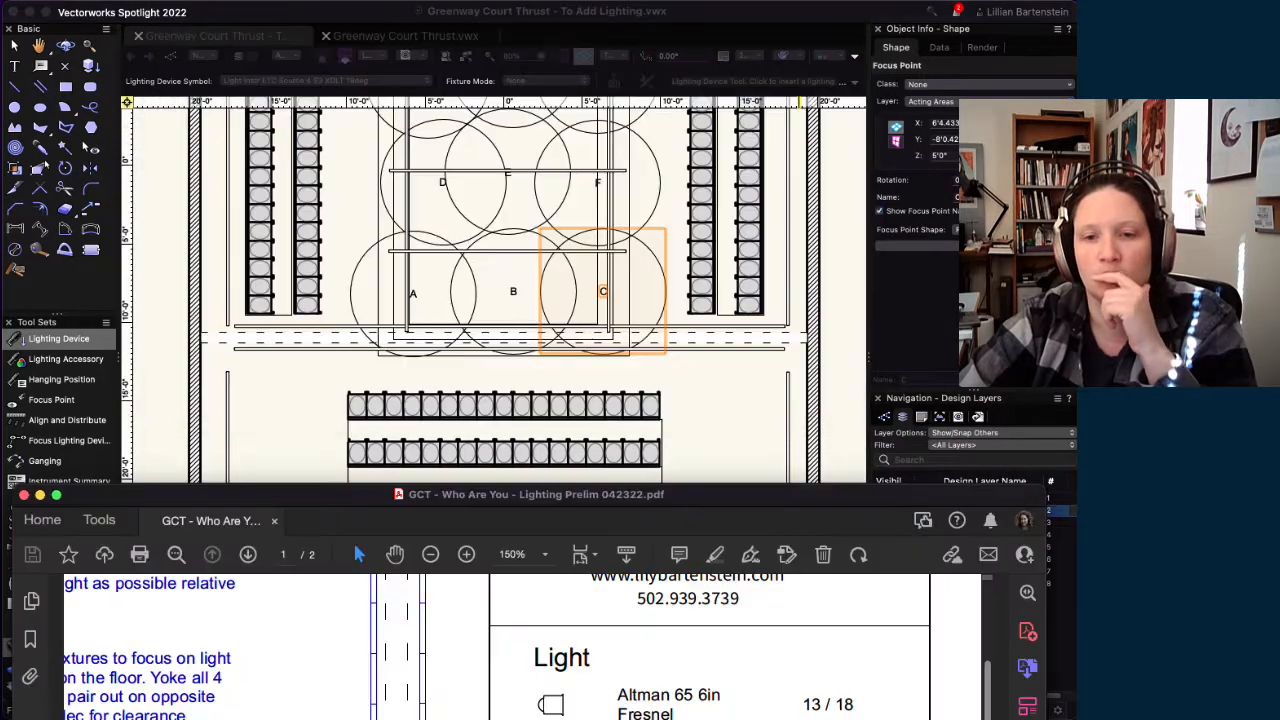
- Recheck the remaining fixtures in the Acrobat PDF's Light inventory, and search the Vectorworks resource libraries for "strand SL"
left_click_drag(856, 503, 862, 156)
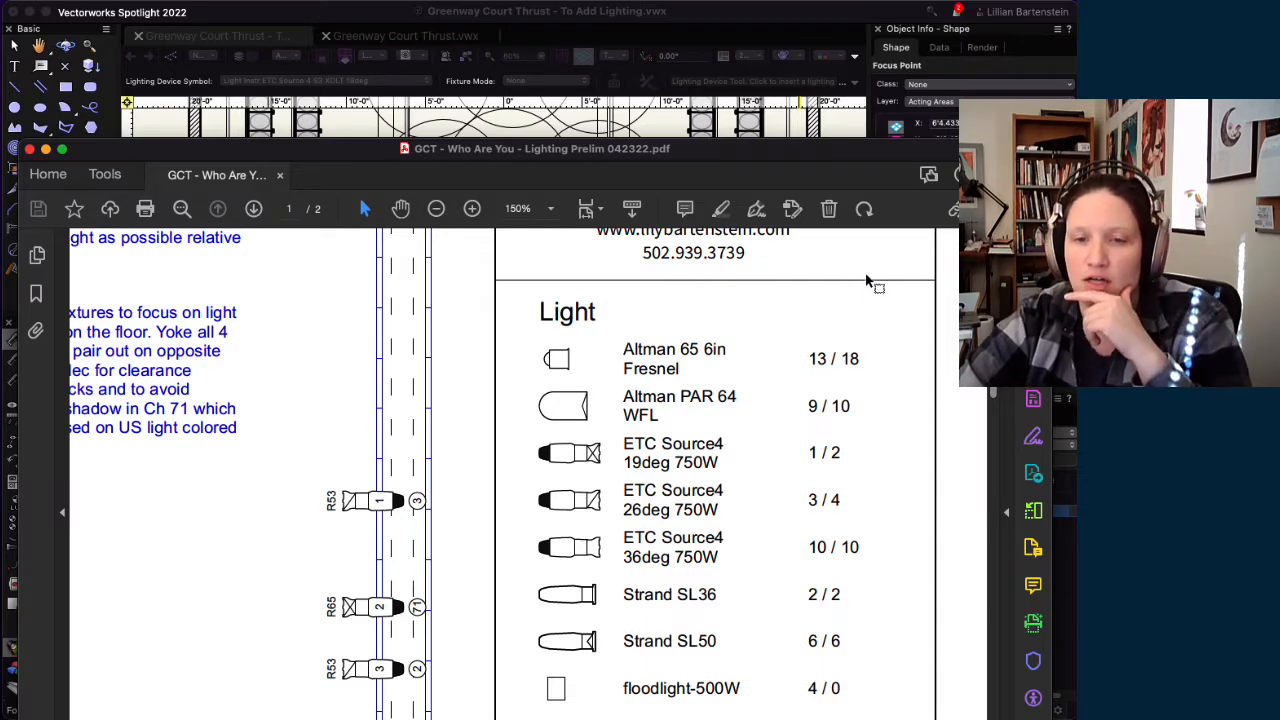
left_click_drag(846, 160, 846, 591)
left_click(579, 13)
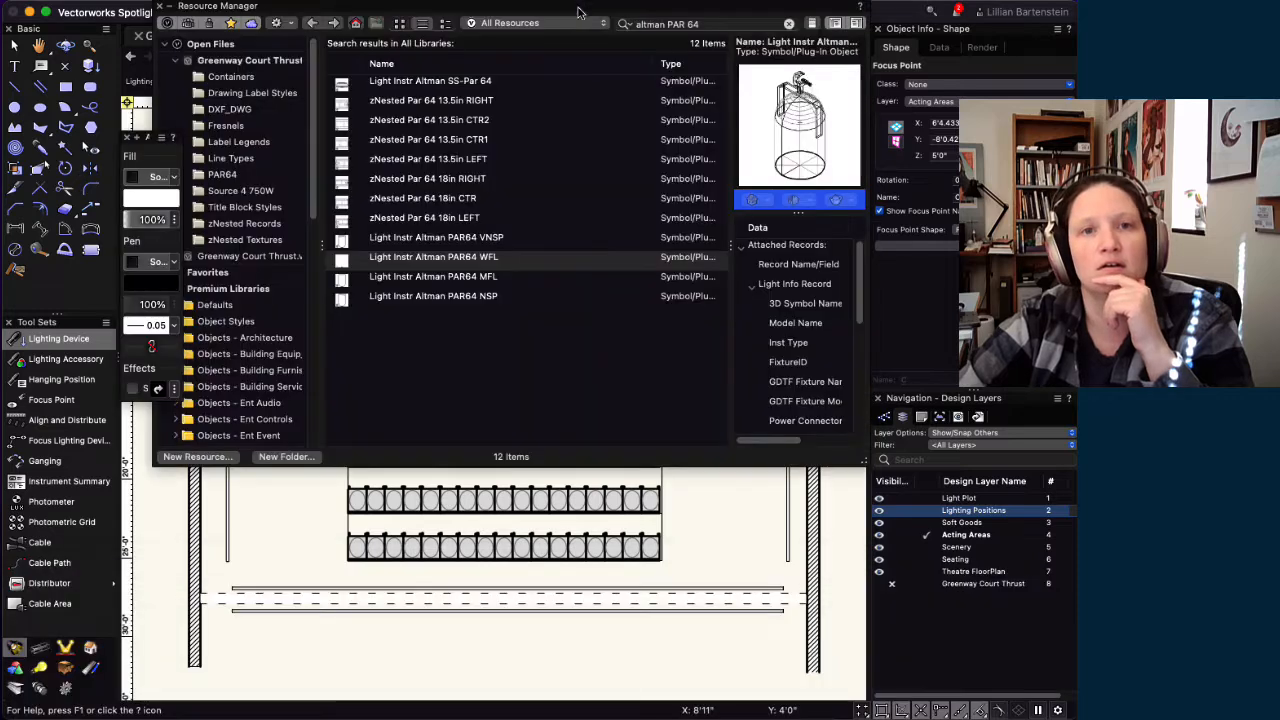
left_click(690, 24)
type("s")
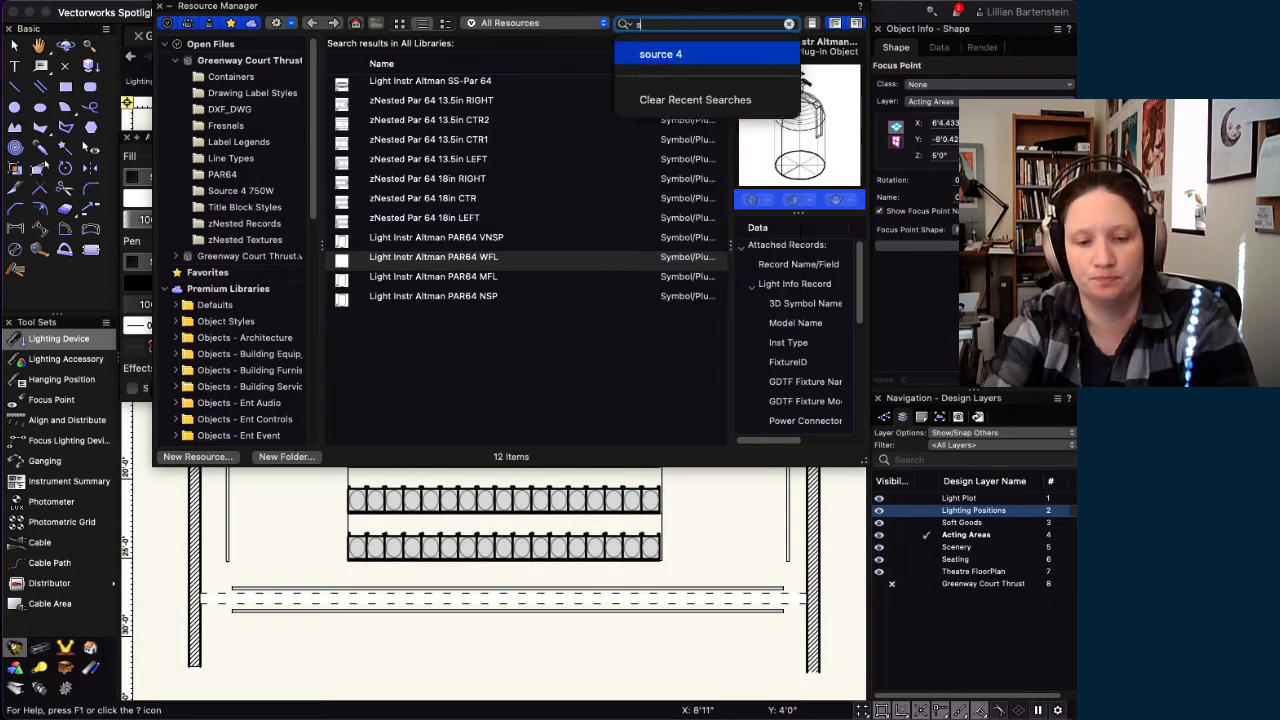
type("trand SL")
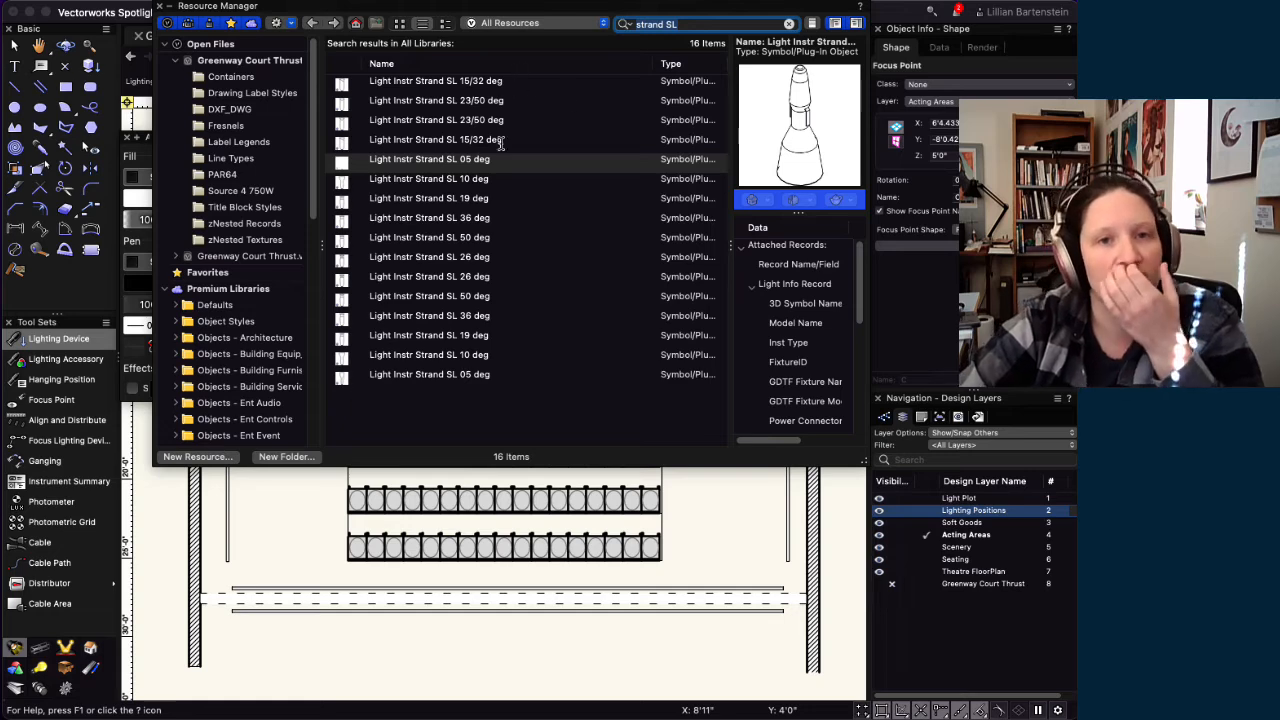
- Import the Strand SL 36 deg and SL 50 deg symbols, preserving the folder hierarchy and using the existing Light Acc C Clamp definition
left_click(451, 220)
left_click(416, 237, "shift")
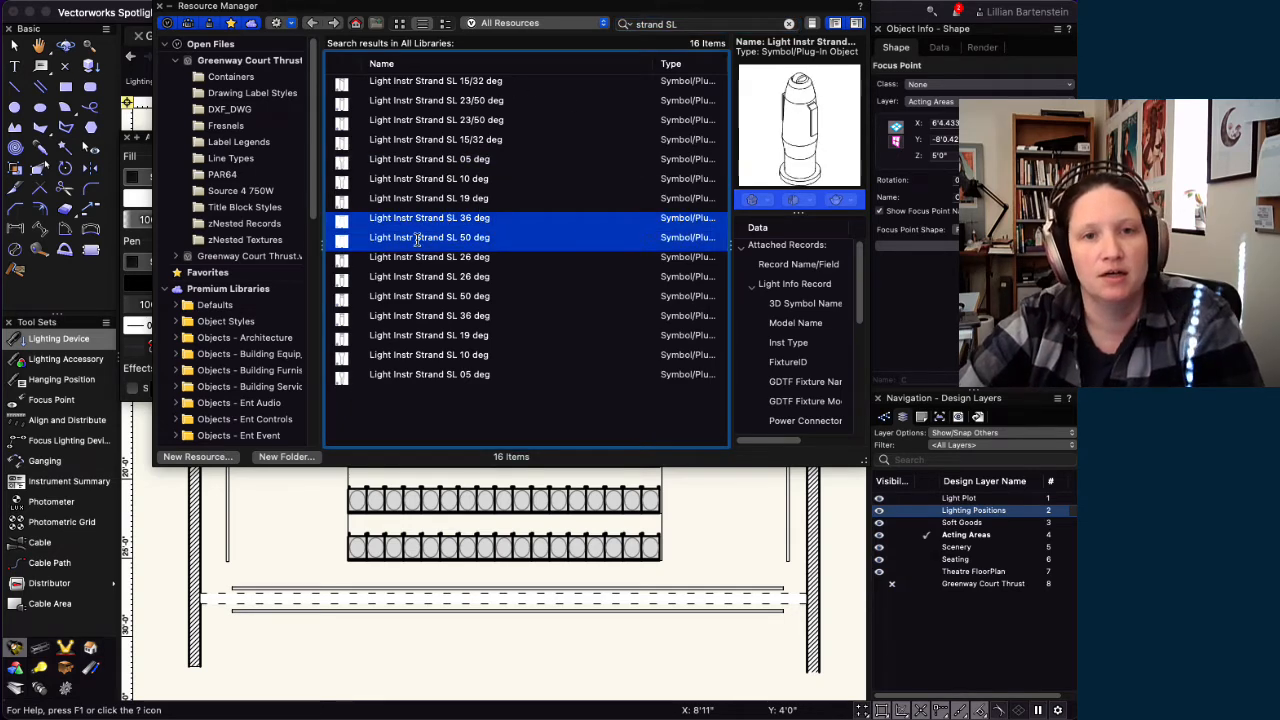
right_click(418, 240)
left_click(460, 316)
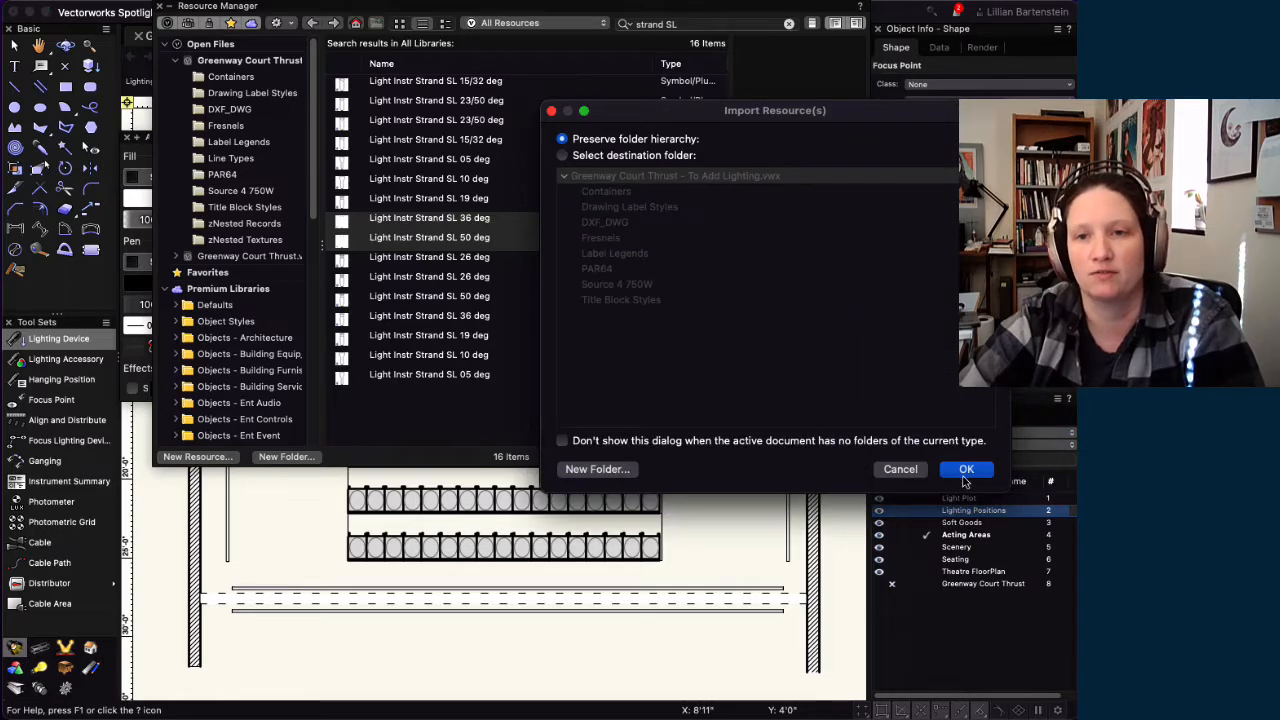
left_click(966, 469)
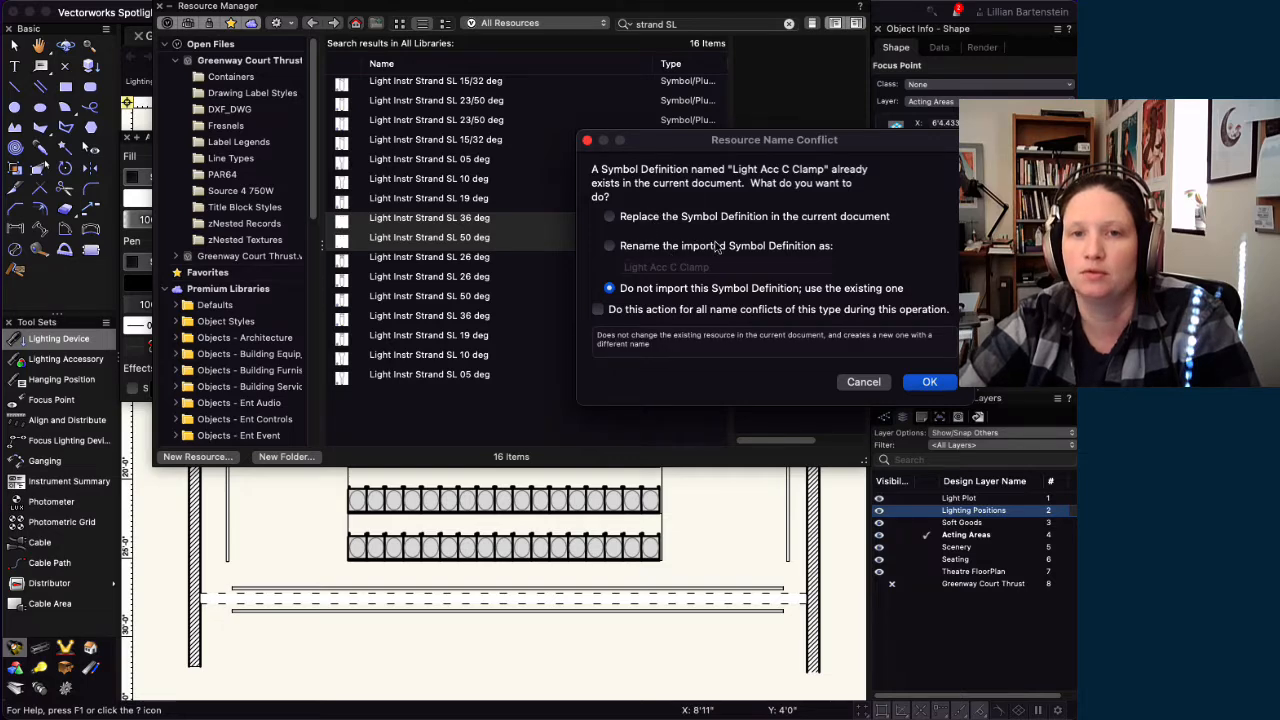
left_click(927, 382)
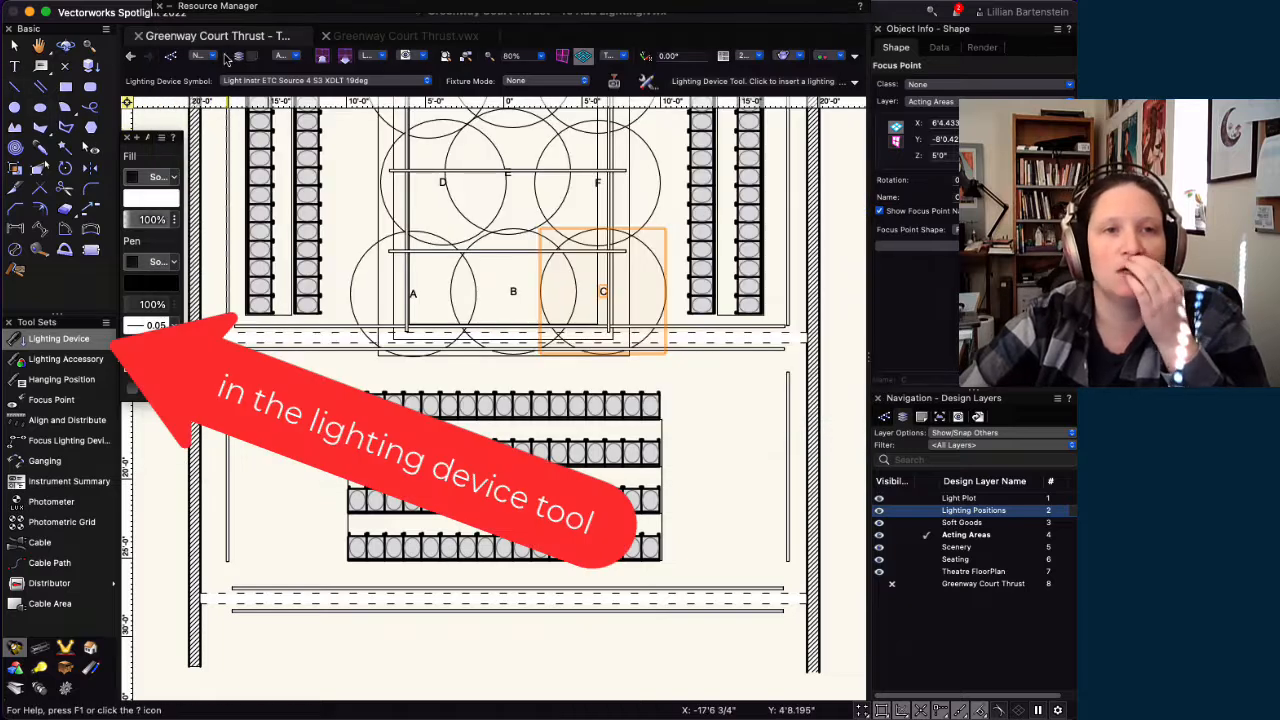
- Browse the lighting device symbols stored in the open Greenway Court Thrust - To Add Lighting file as thumbnails
left_click(296, 81)
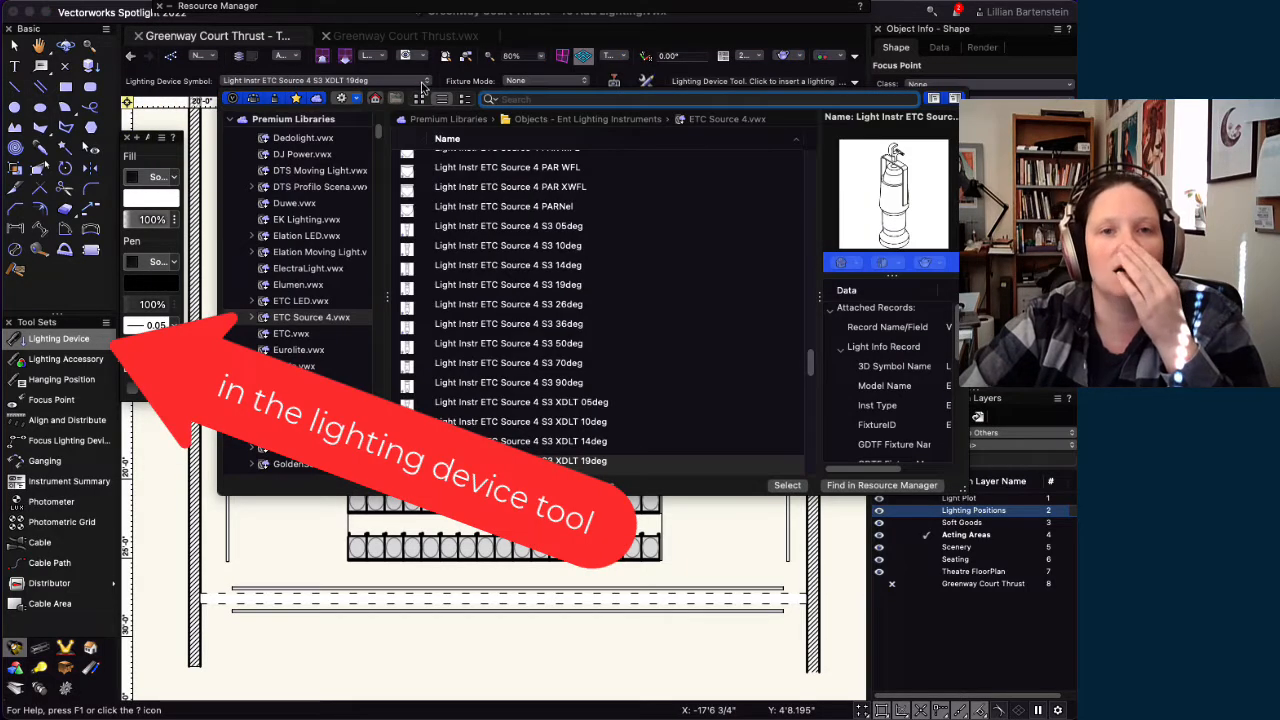
scroll(303, 175, "up", 5)
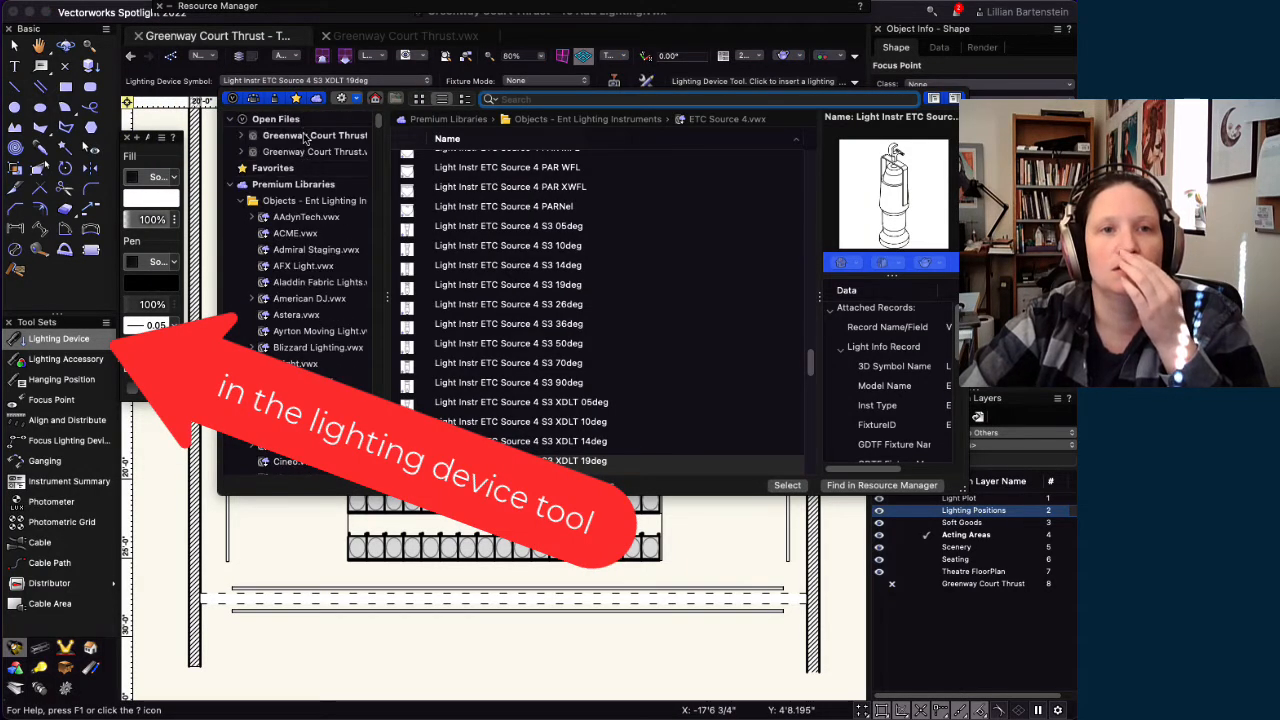
left_click(306, 136)
scroll(590, 284, "up", 5)
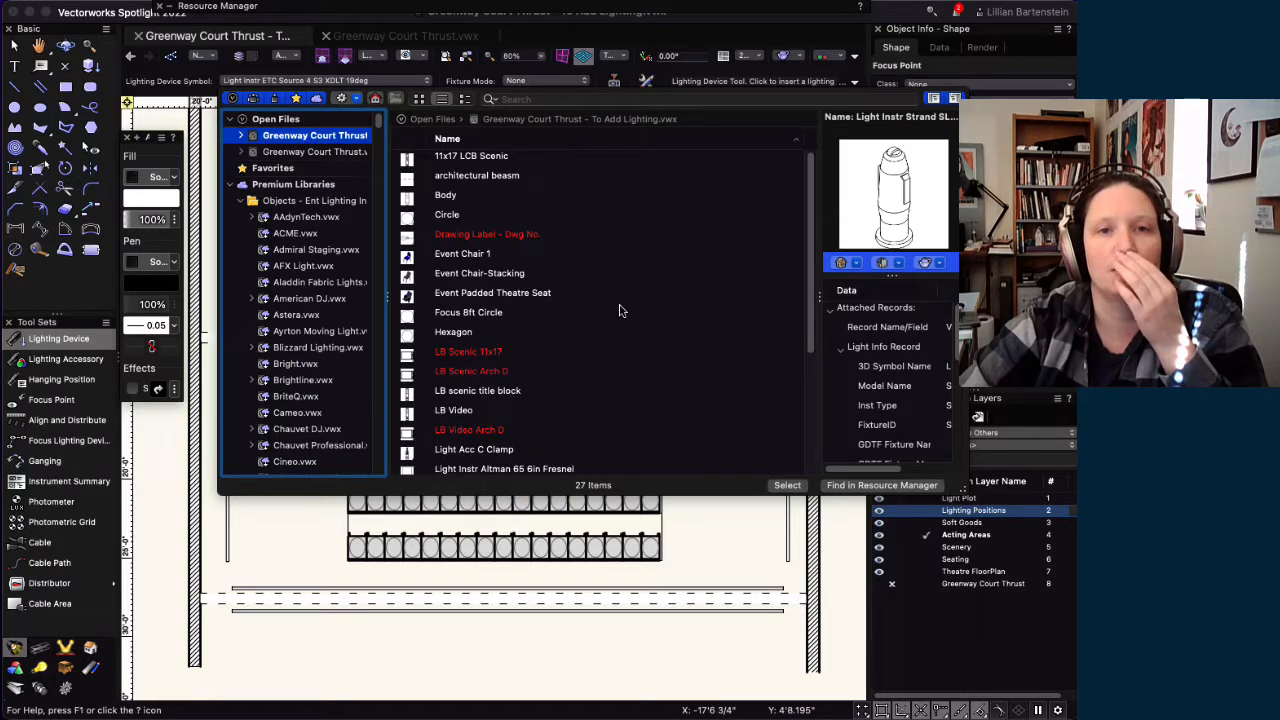
left_click(419, 98)
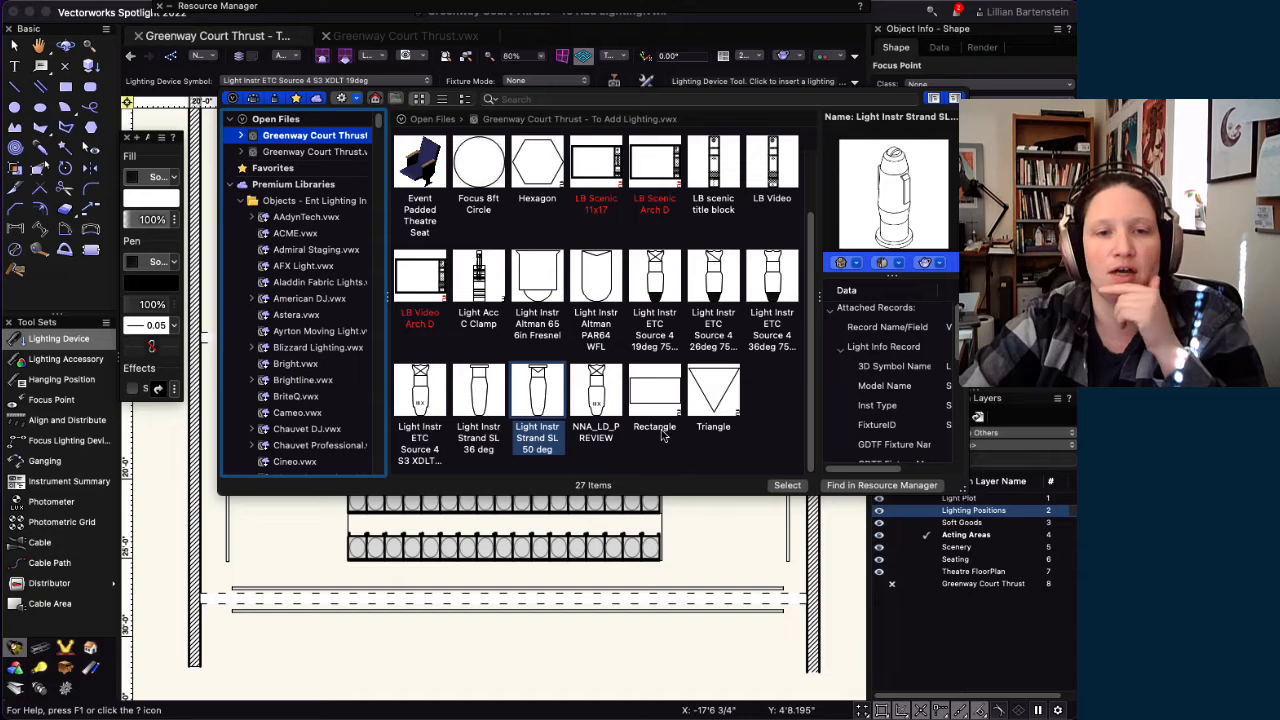
- Choose Light Instr ETC Source 4 36deg 750W as the symbol for the Lighting Device tool
left_click(415, 425)
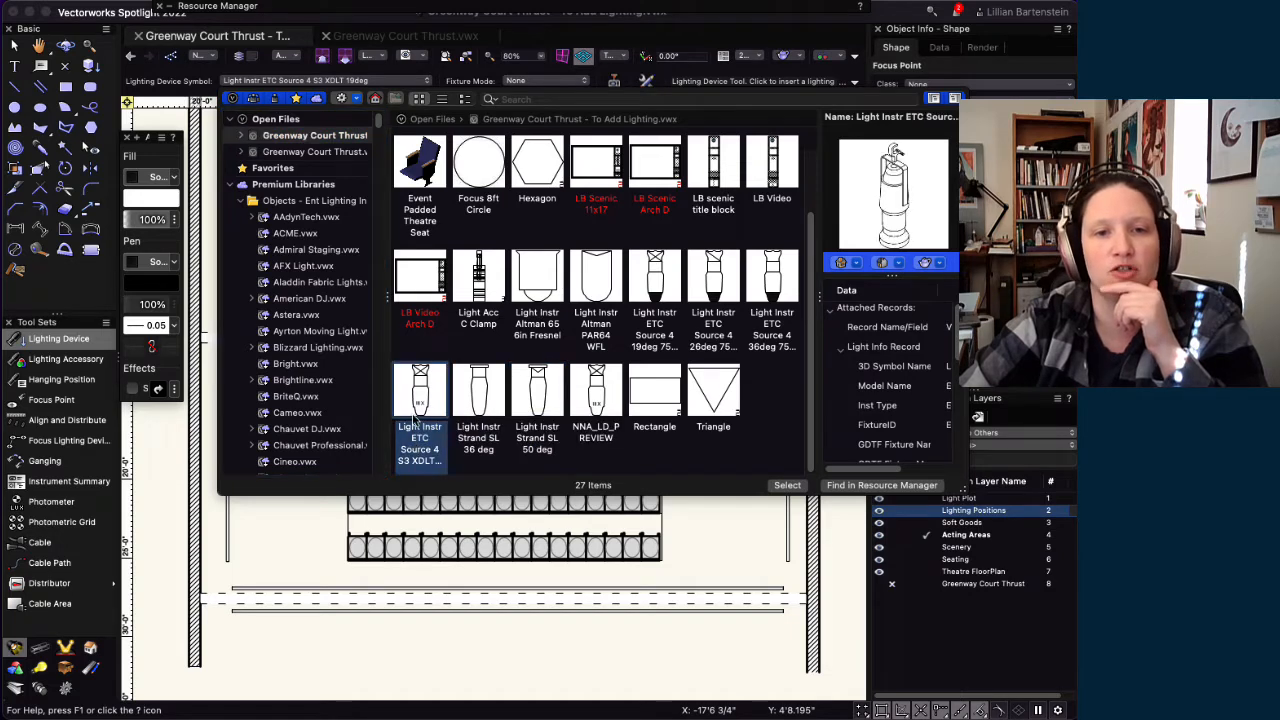
right_click(418, 430)
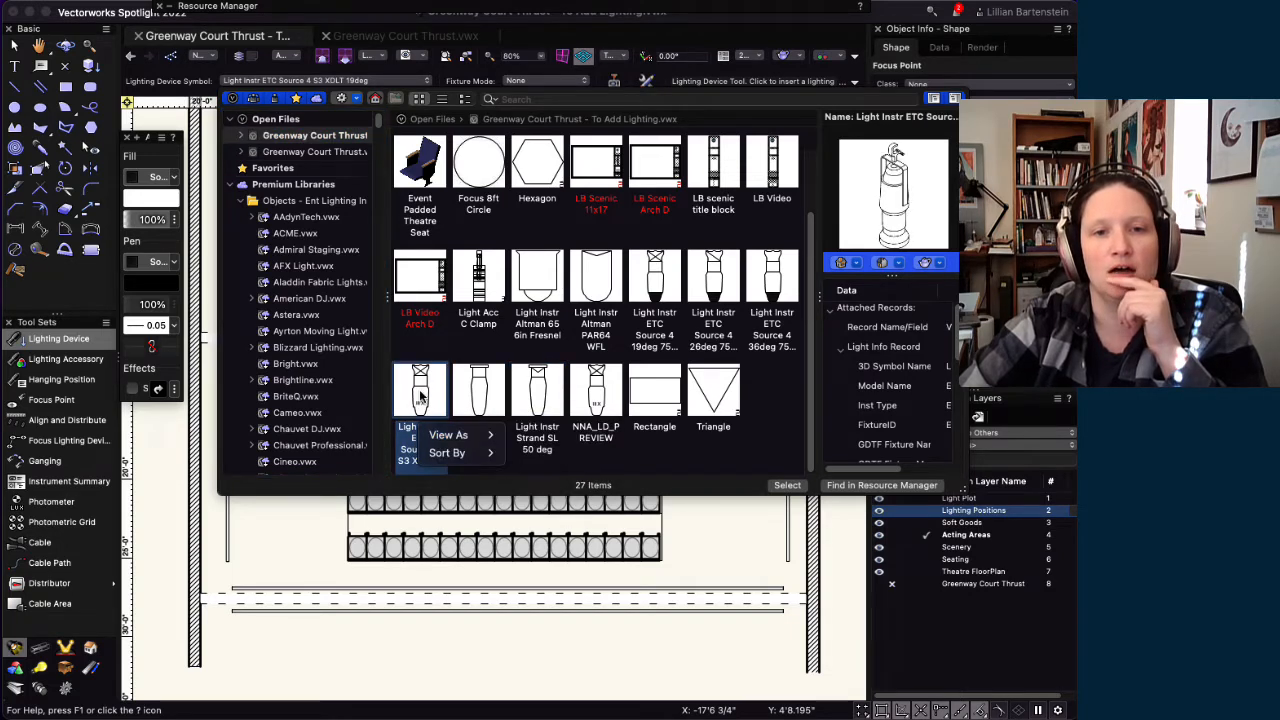
left_click(482, 402)
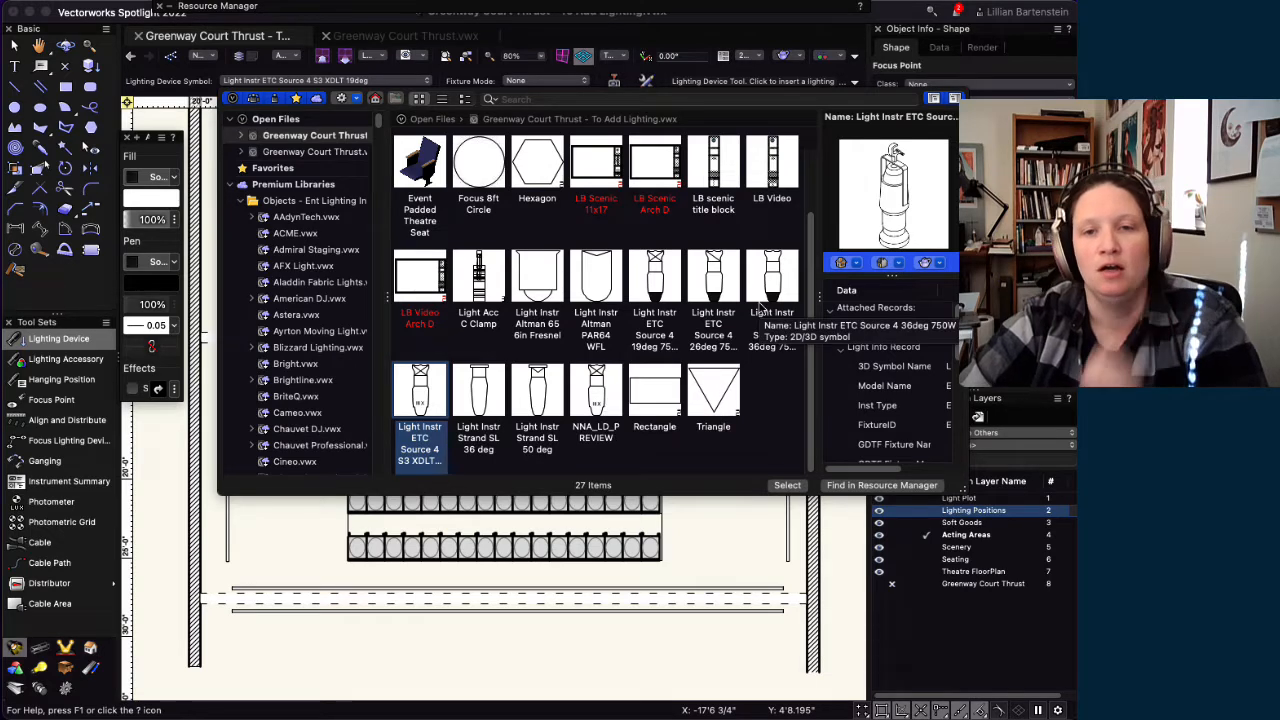
left_click(784, 280)
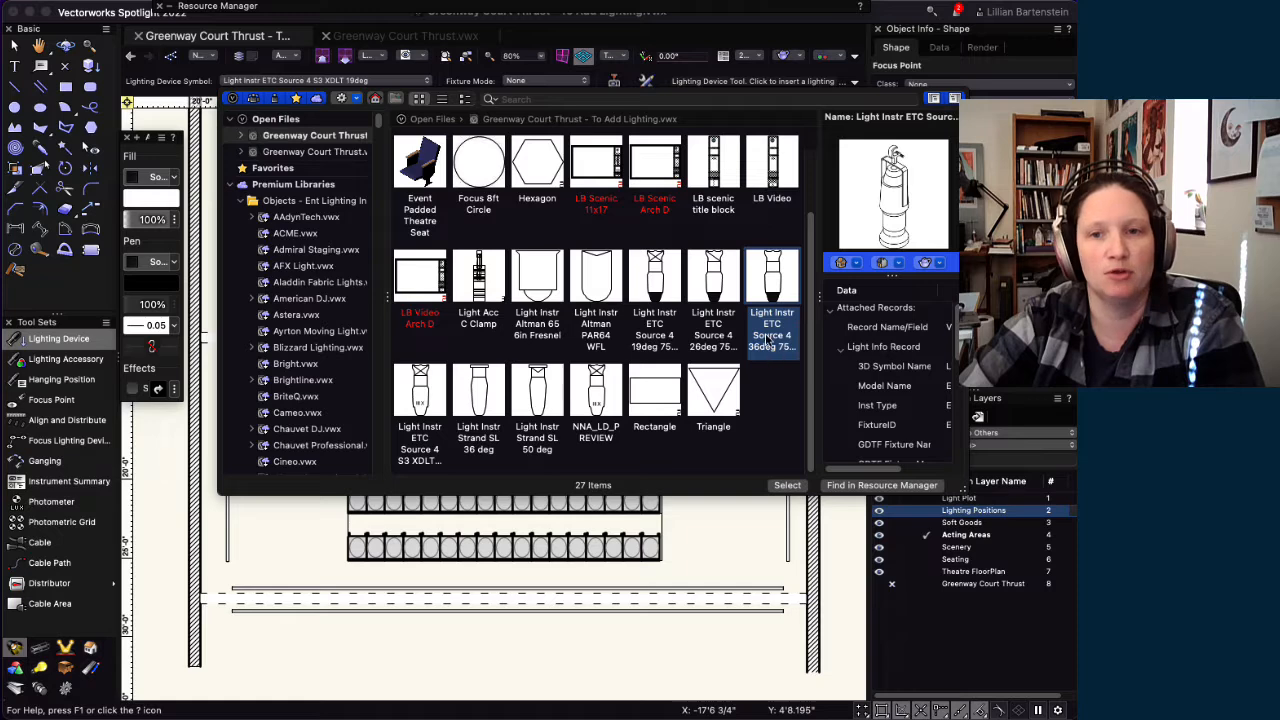
left_click(787, 485)
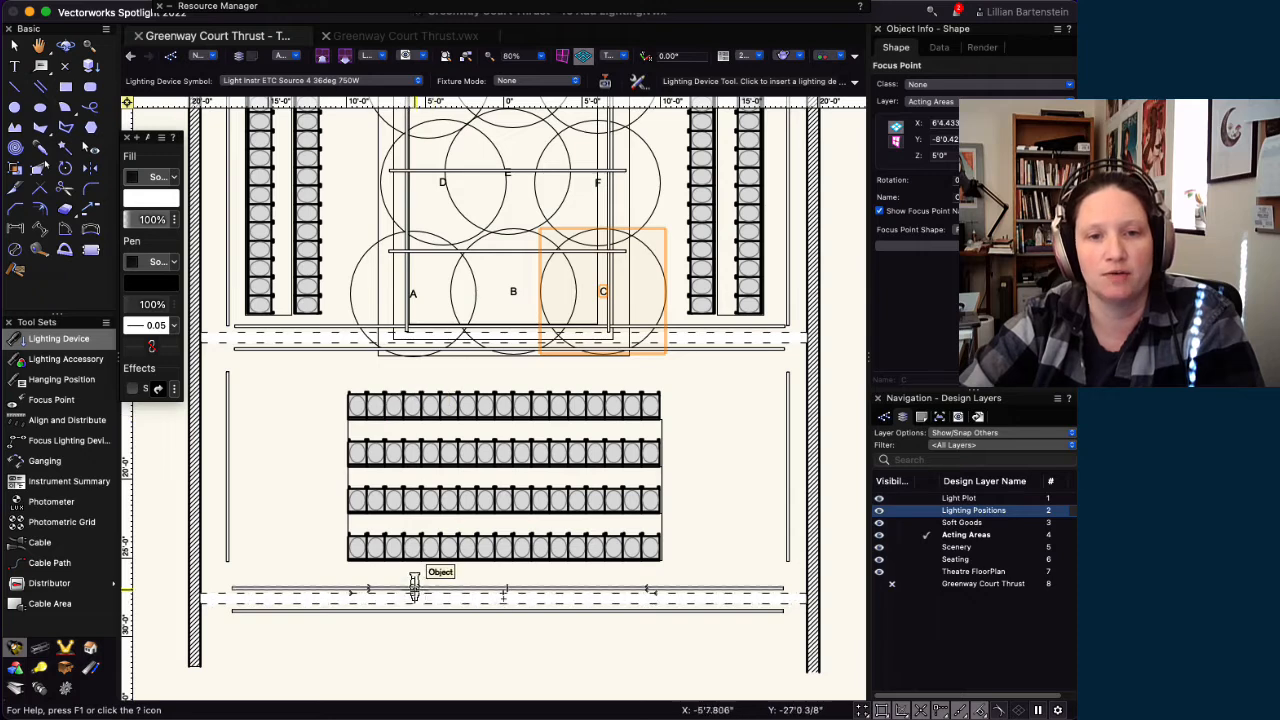
- On the Light Plot layer, place three Source 4 36deg fixtures along the pipe behind the centre seating, facing areas A, B and C
left_click(926, 498)
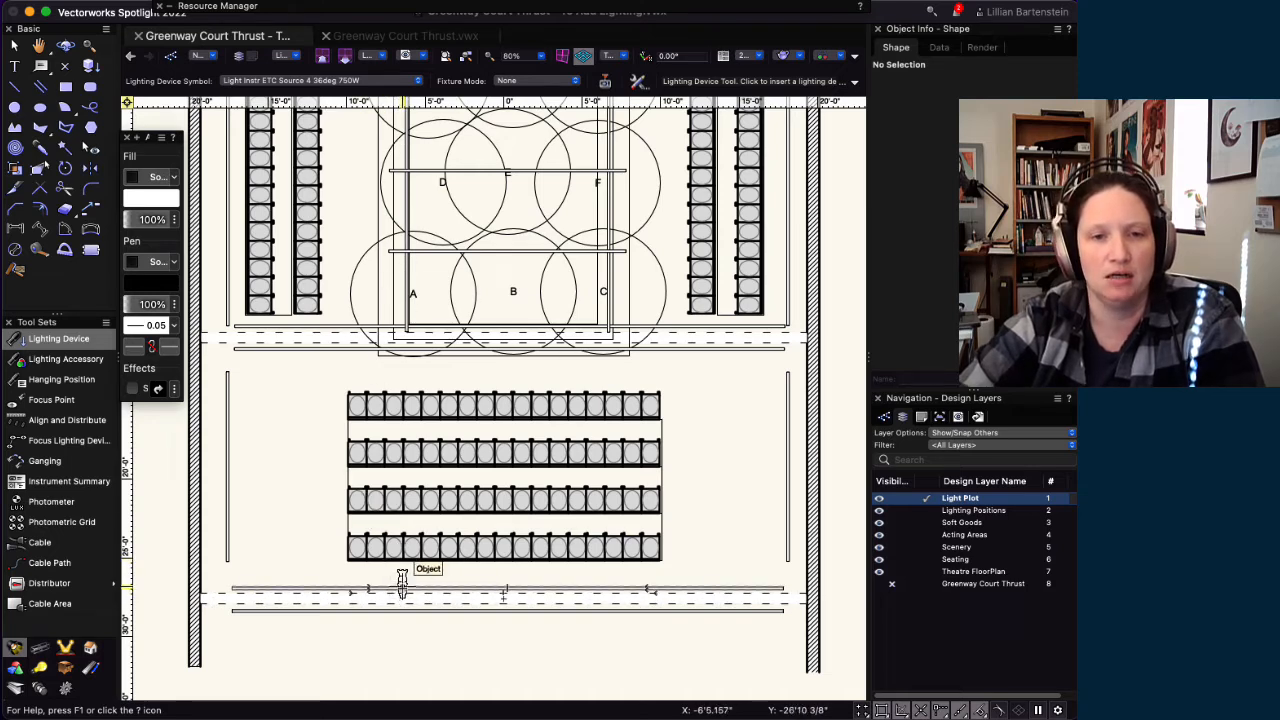
left_click(403, 585)
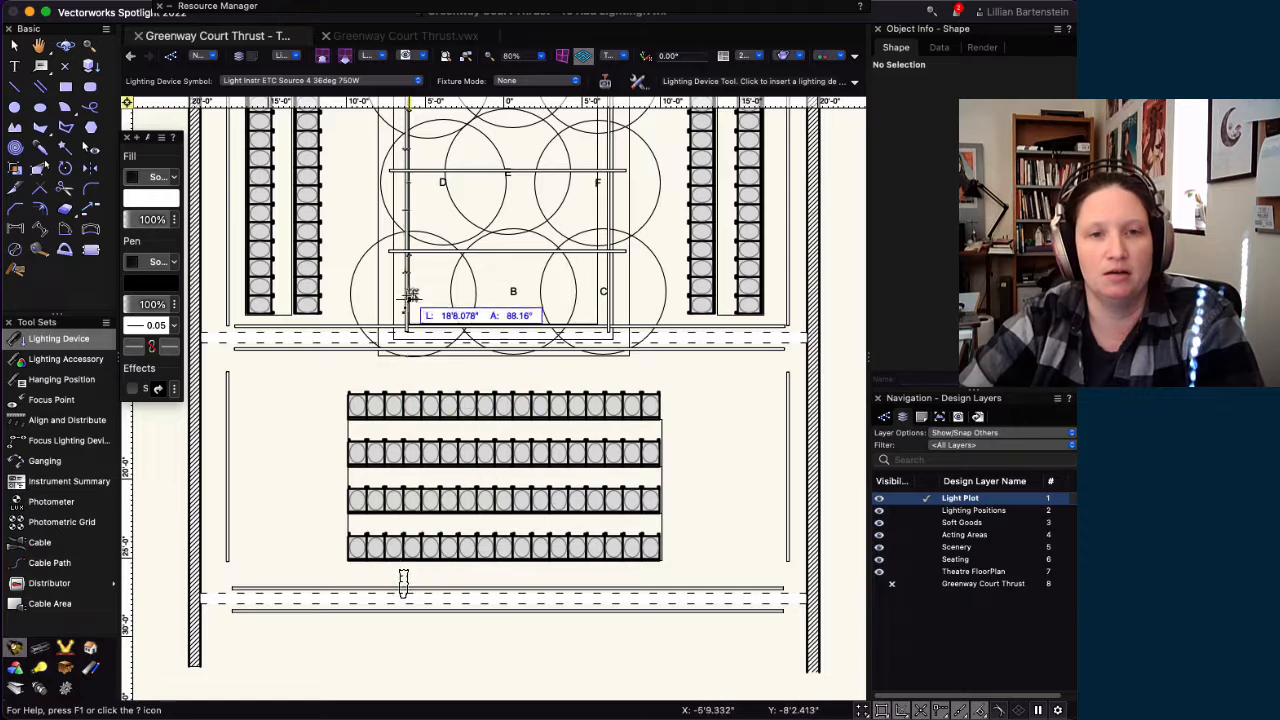
left_click(411, 293)
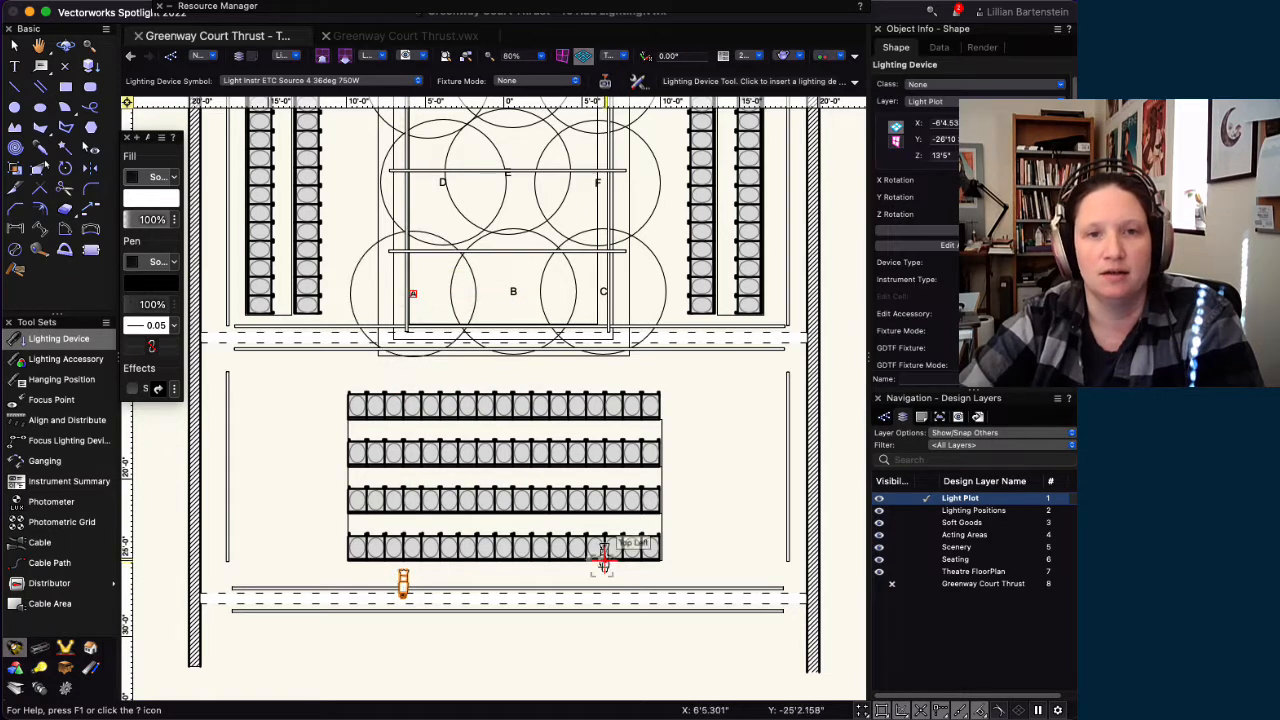
left_click(507, 583)
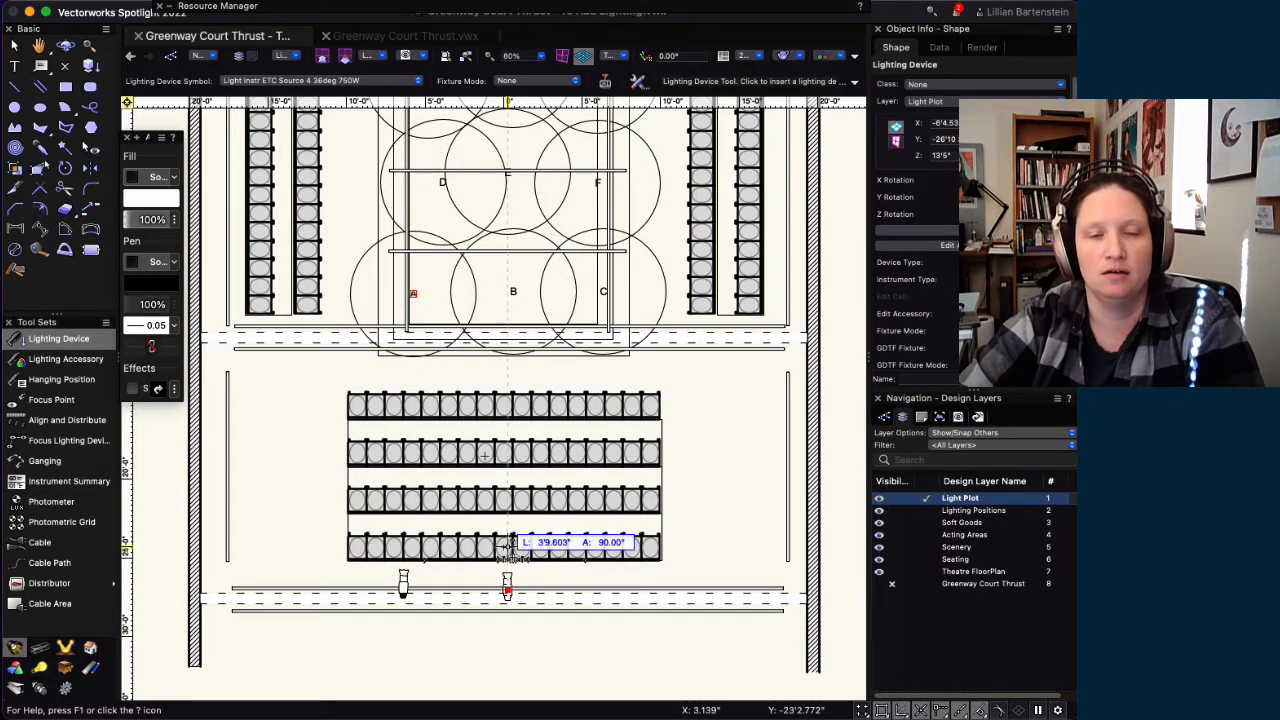
left_click(513, 293)
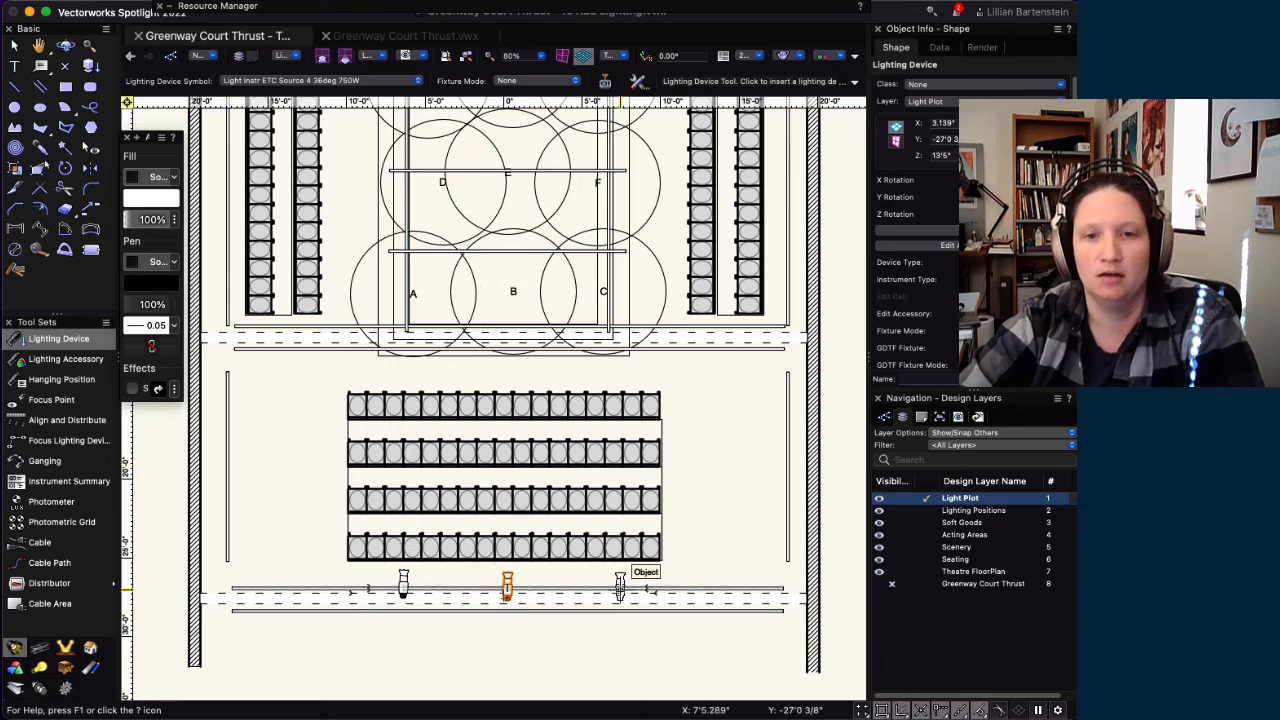
left_click(616, 584)
left_click(612, 292)
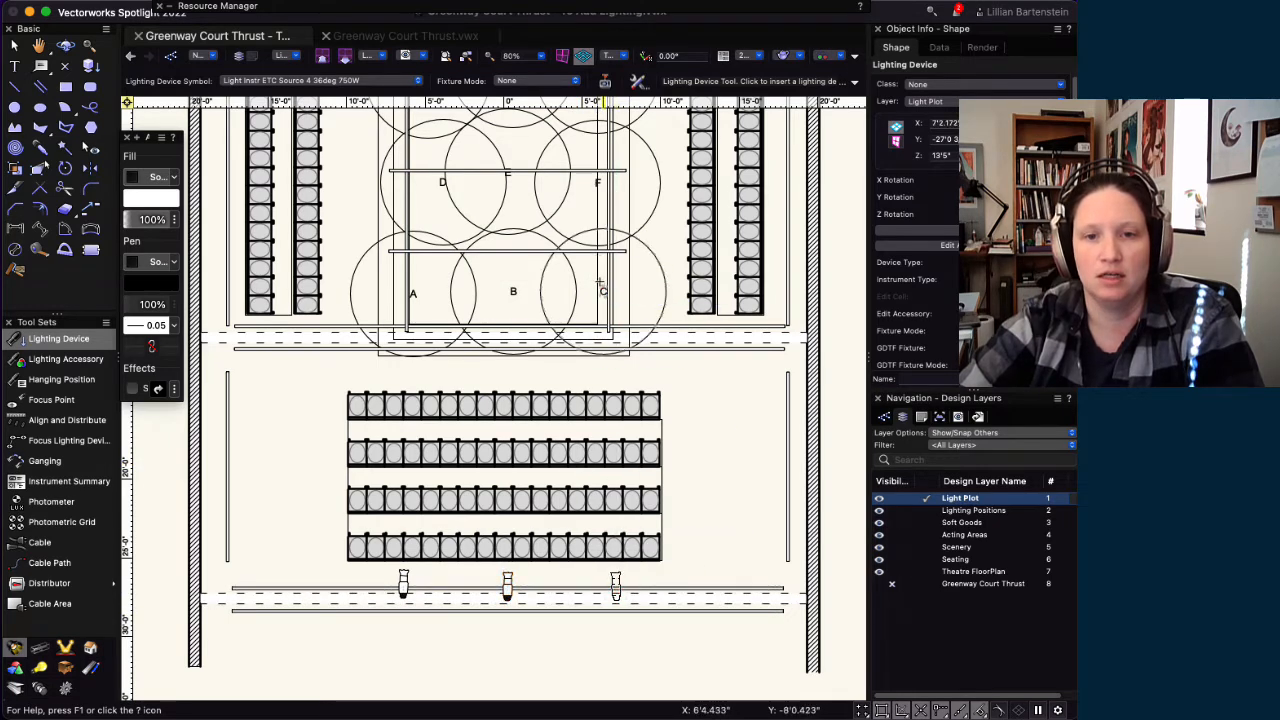
- Inspect the placed fixtures' properties and their hanging orientation in 3D, and return to the plan view
scroll(945, 300, "down", 5)
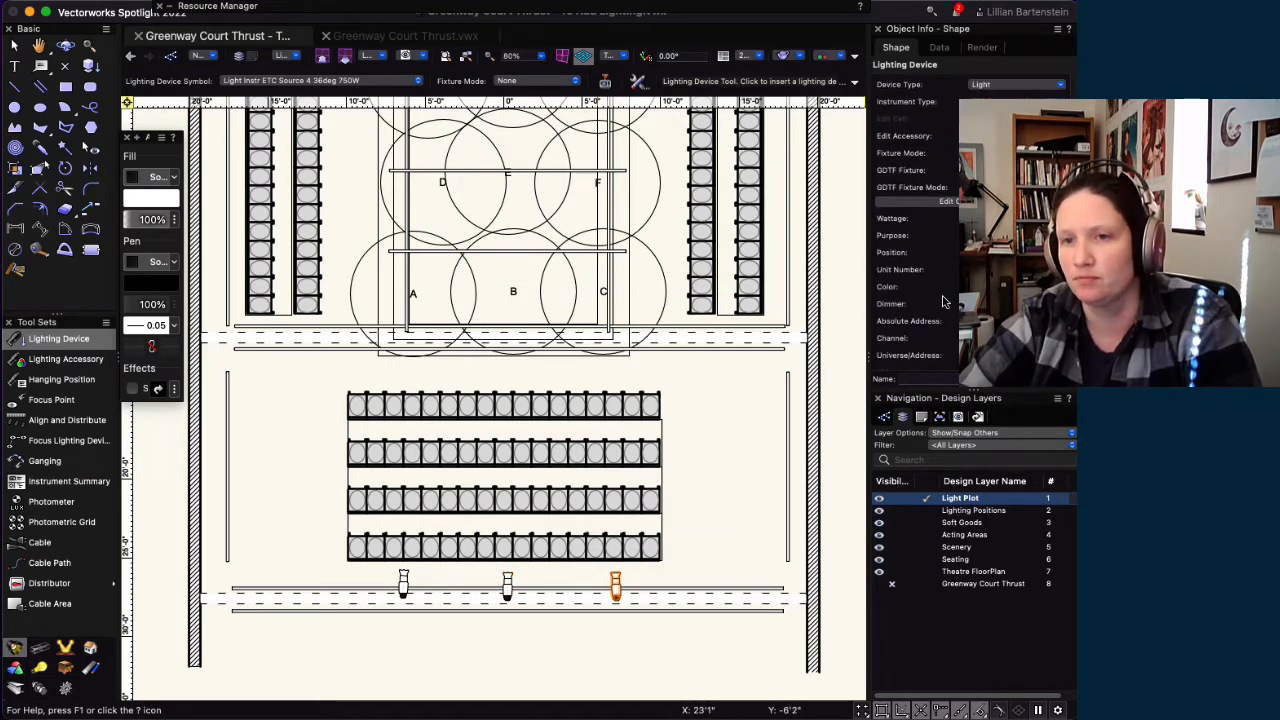
scroll(943, 295, "up", 5)
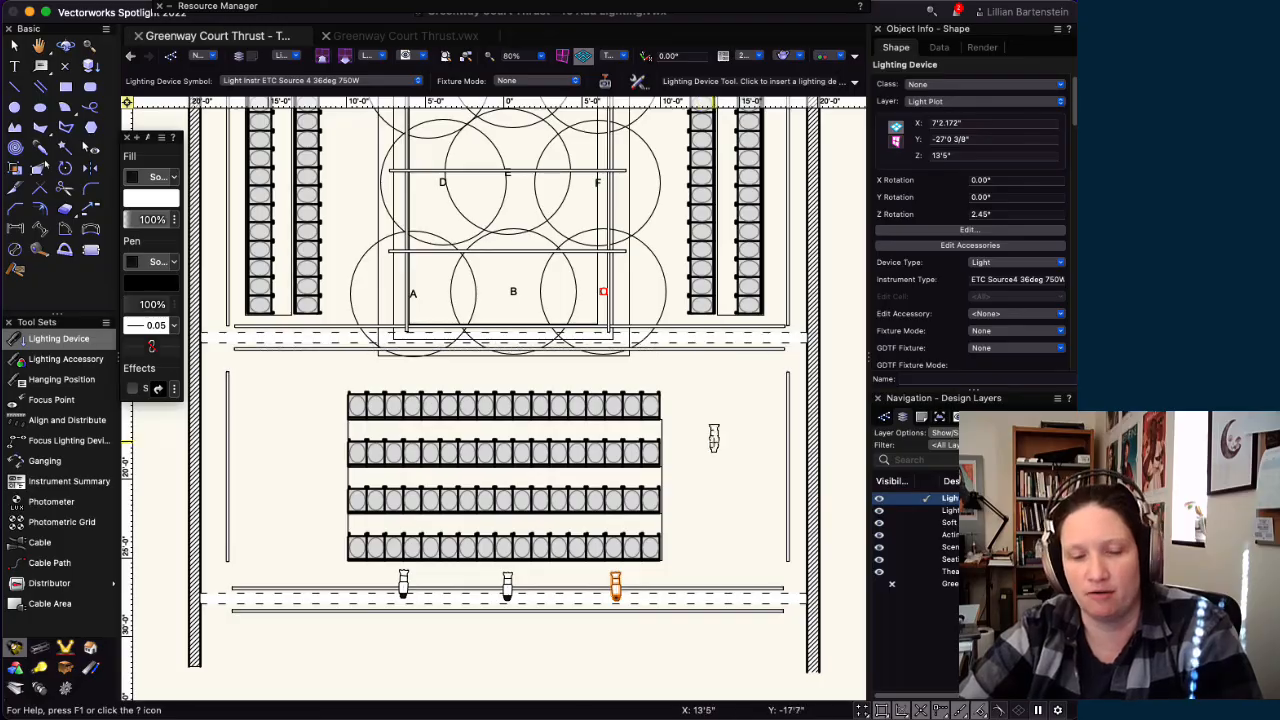
middle_click_drag(606, 548, 620, 300, "super")
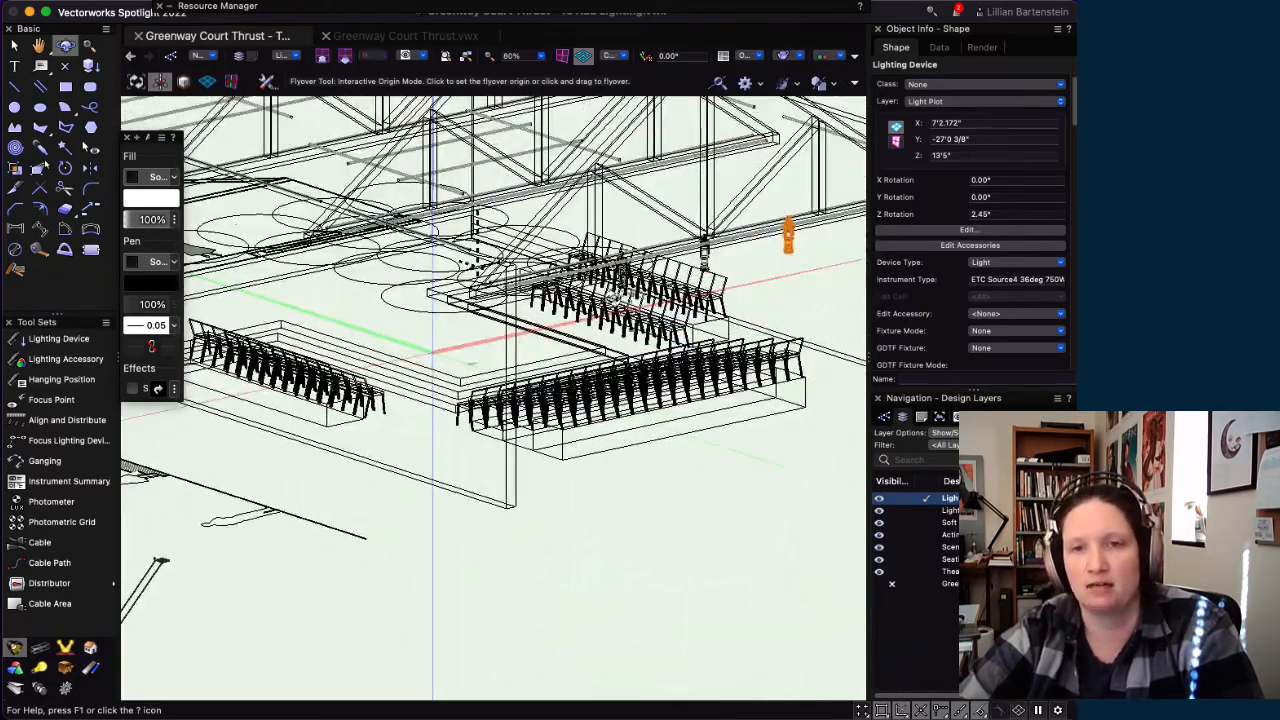
mouse_move(787, 270)
left_mouse_down()
mouse_move(726, 275)
mouse_move(523, 211)
mouse_move(270, 325)
mouse_move(236, 312)
mouse_move(325, 257)
mouse_move(363, 200)
mouse_move(763, 249)
mouse_move(800, 300)
mouse_move(796, 290)
left_mouse_up()
scroll(649, 246, "up", 6)
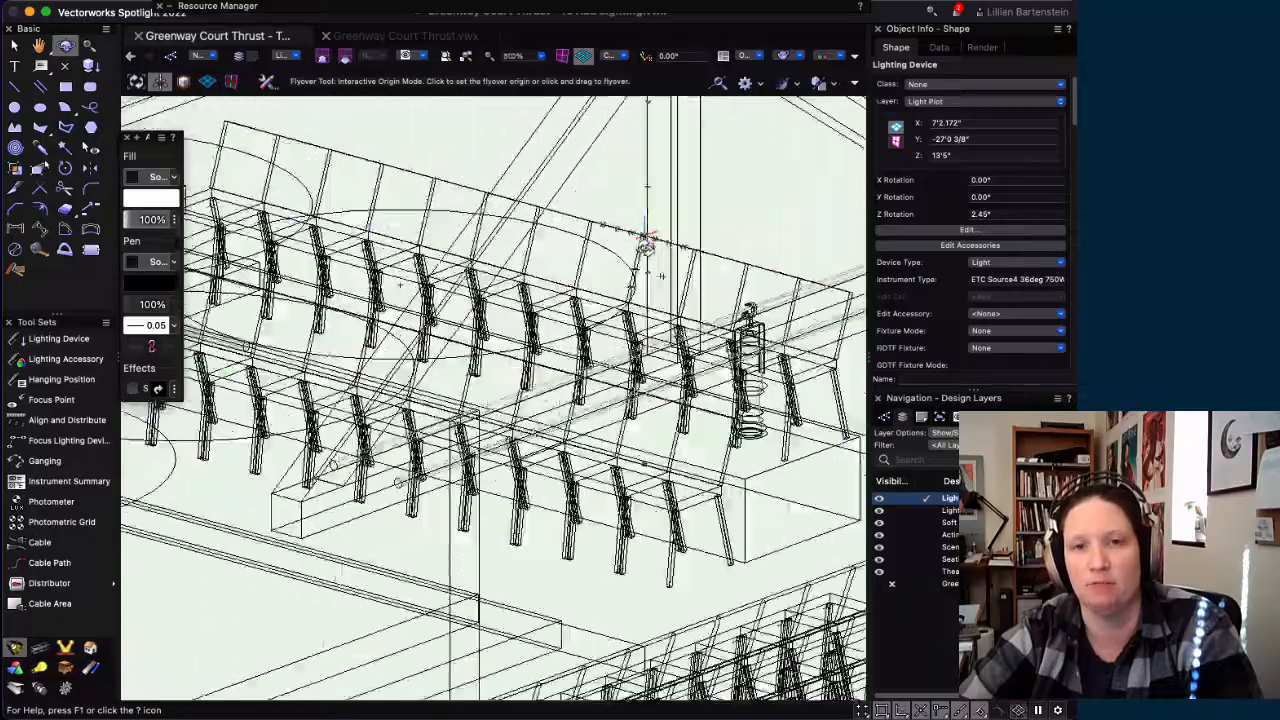
scroll(783, 365, "down", 4)
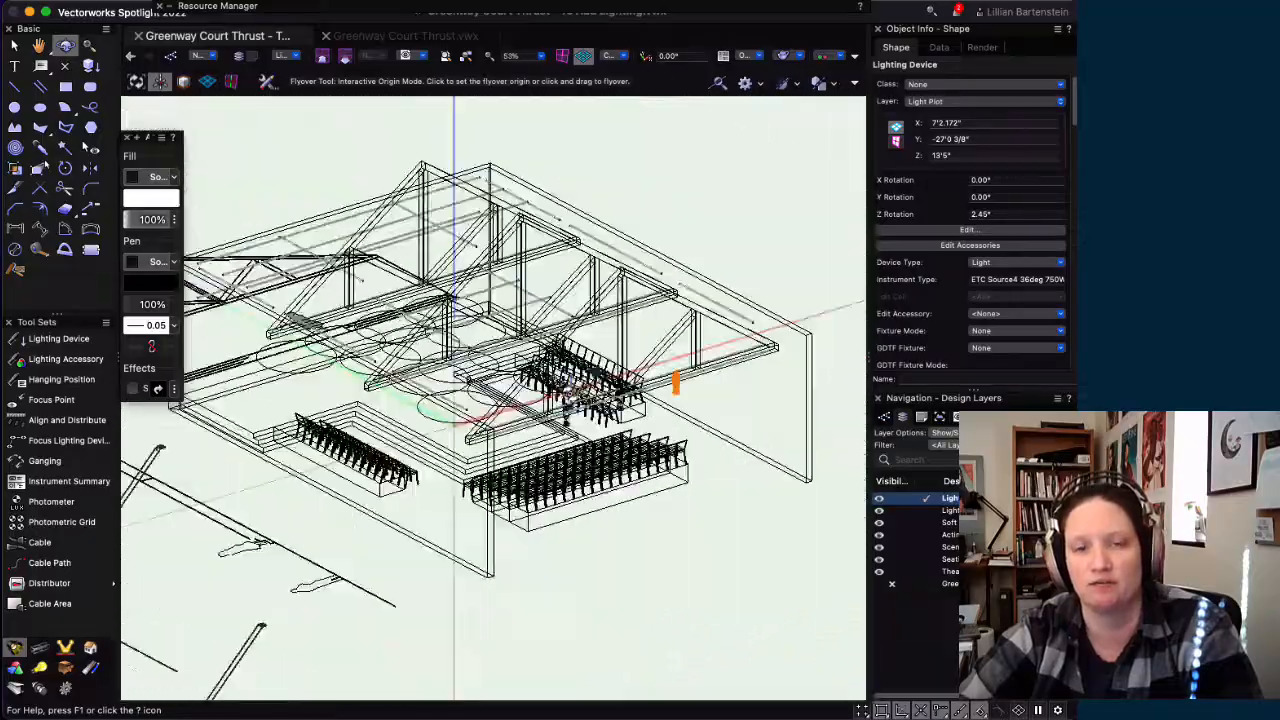
scroll(650, 323, "down", 5)
left_click_drag(650, 324, 628, 298)
key("x")
key("super+5")
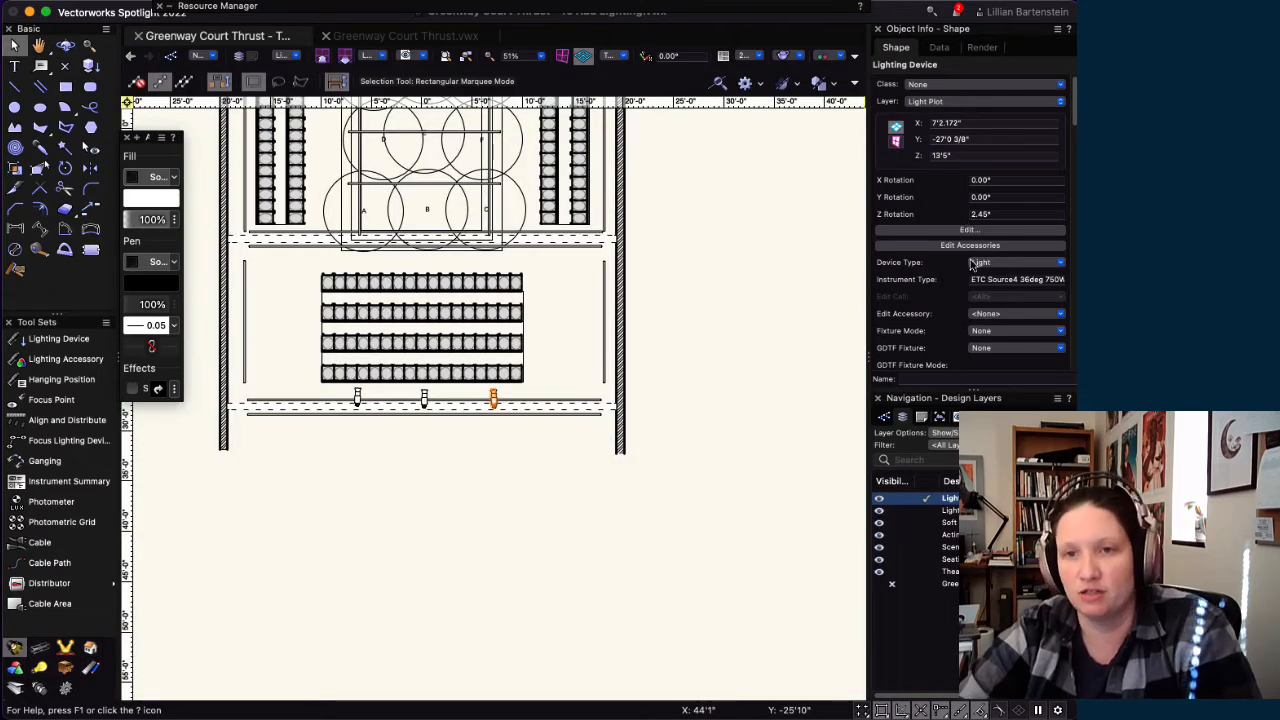
- Set the Focus of the fixture behind area C to focus point C
scroll(937, 214, "down", 5)
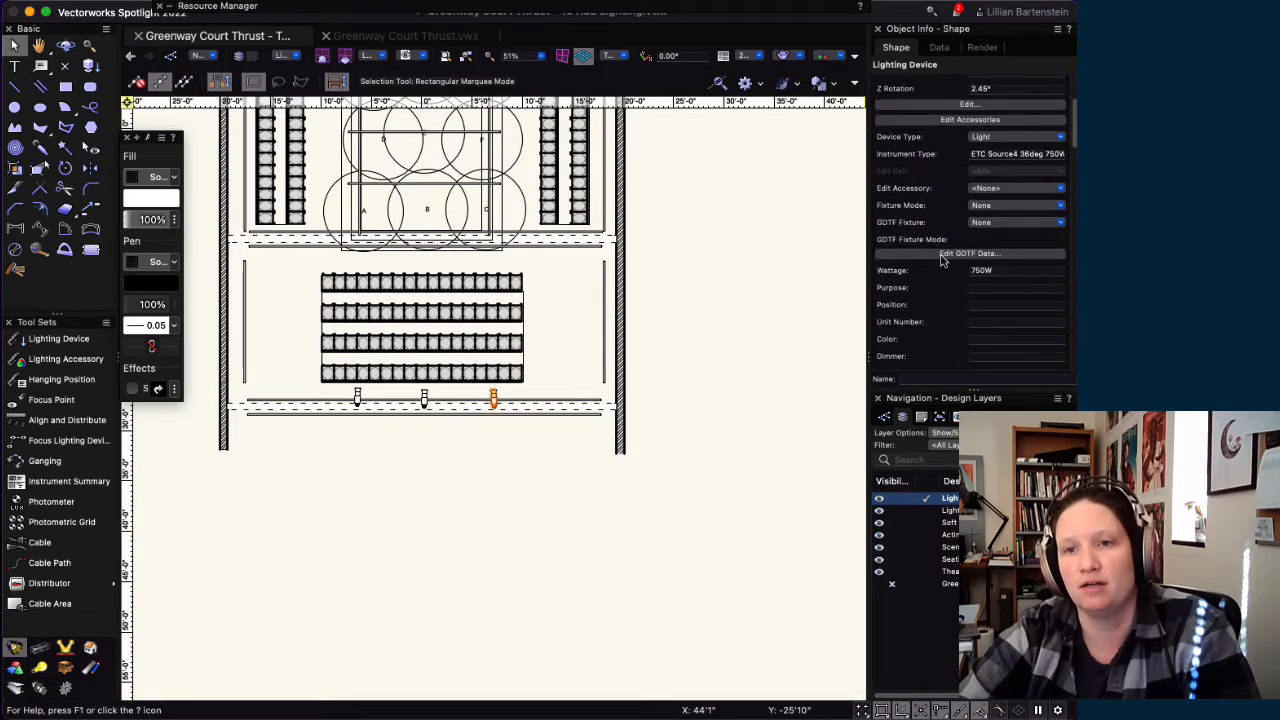
scroll(935, 231, "down", 6)
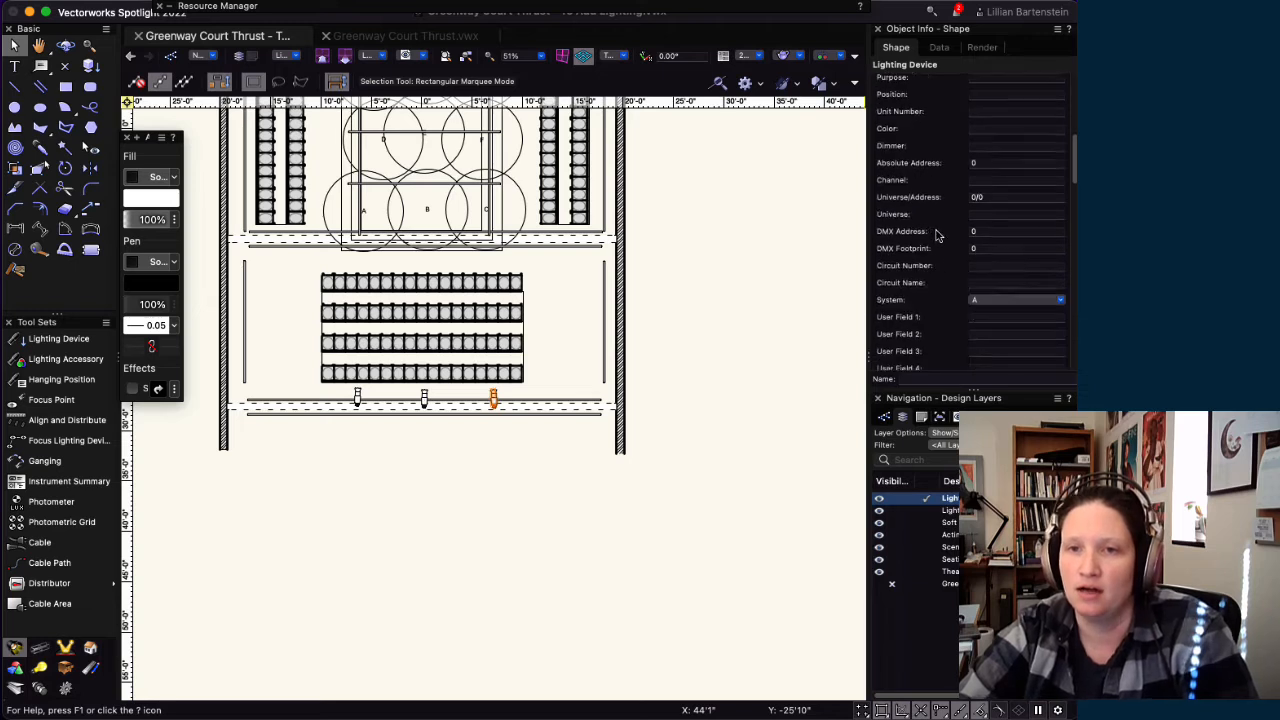
scroll(938, 234, "down", 8)
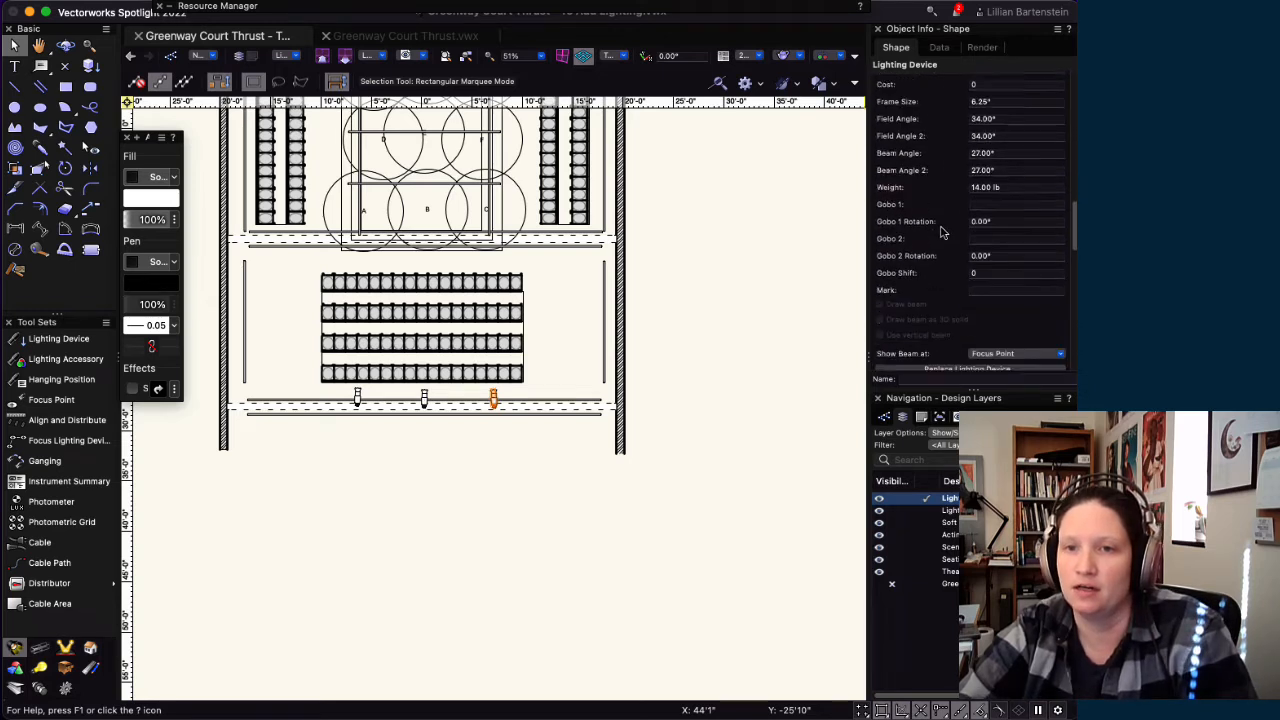
scroll(942, 232, "down", 1)
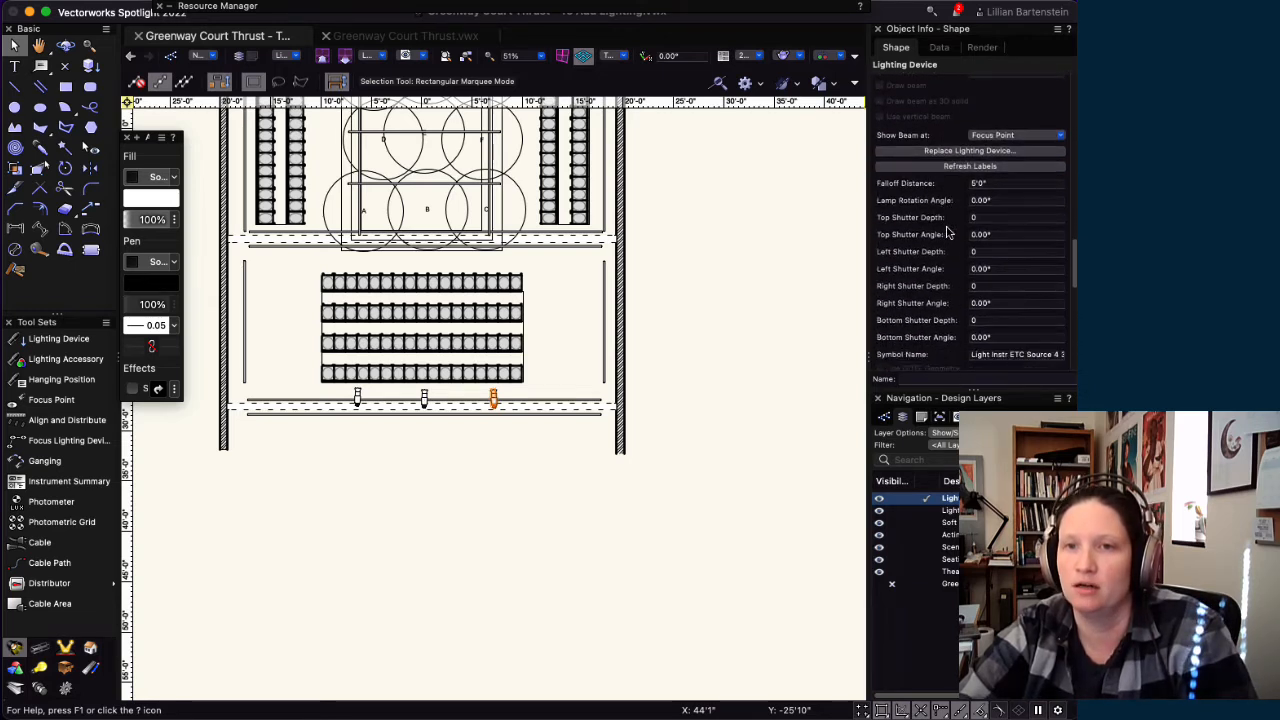
scroll(948, 233, "down", 8)
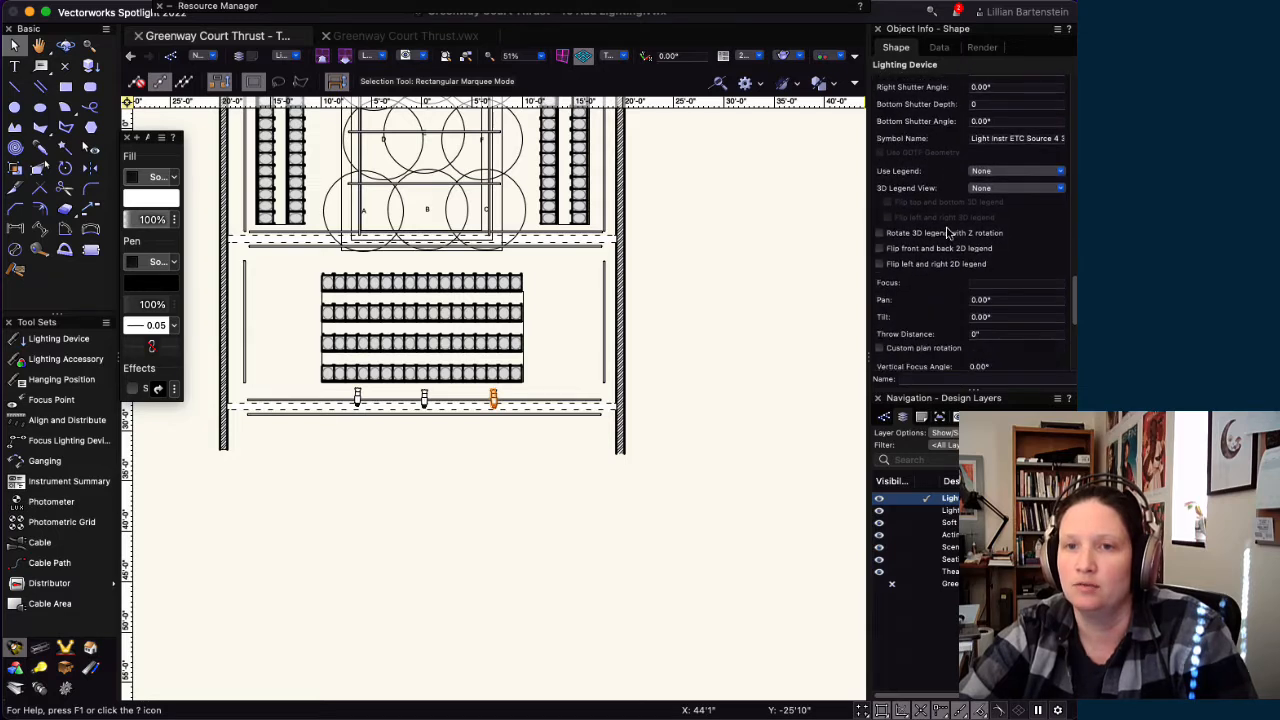
scroll(948, 233, "down", 1)
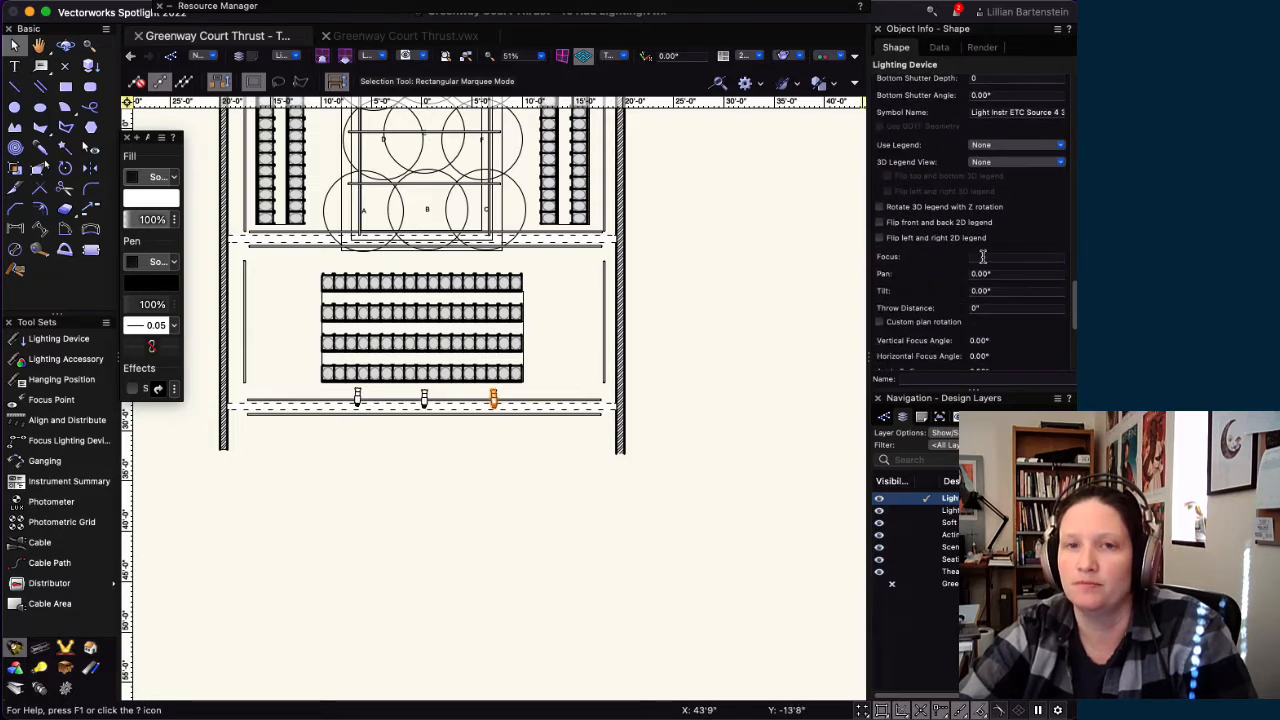
left_click(983, 257)
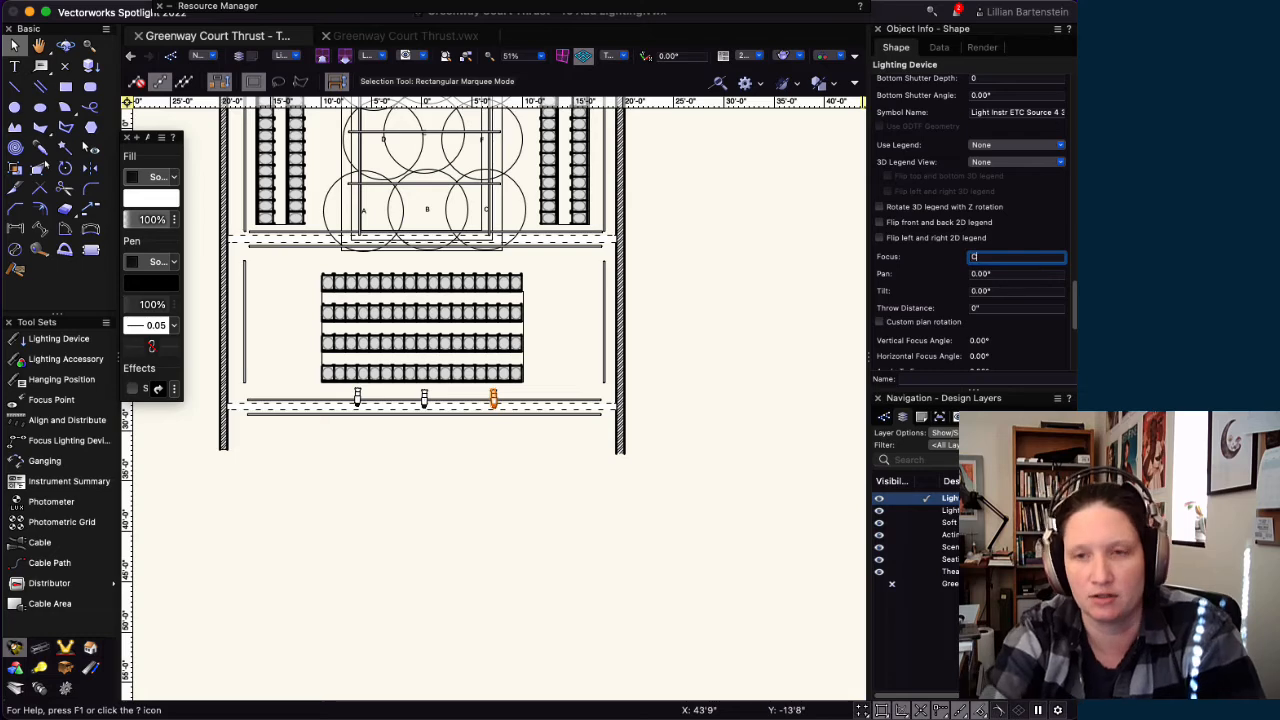
type("C")
key("Return")
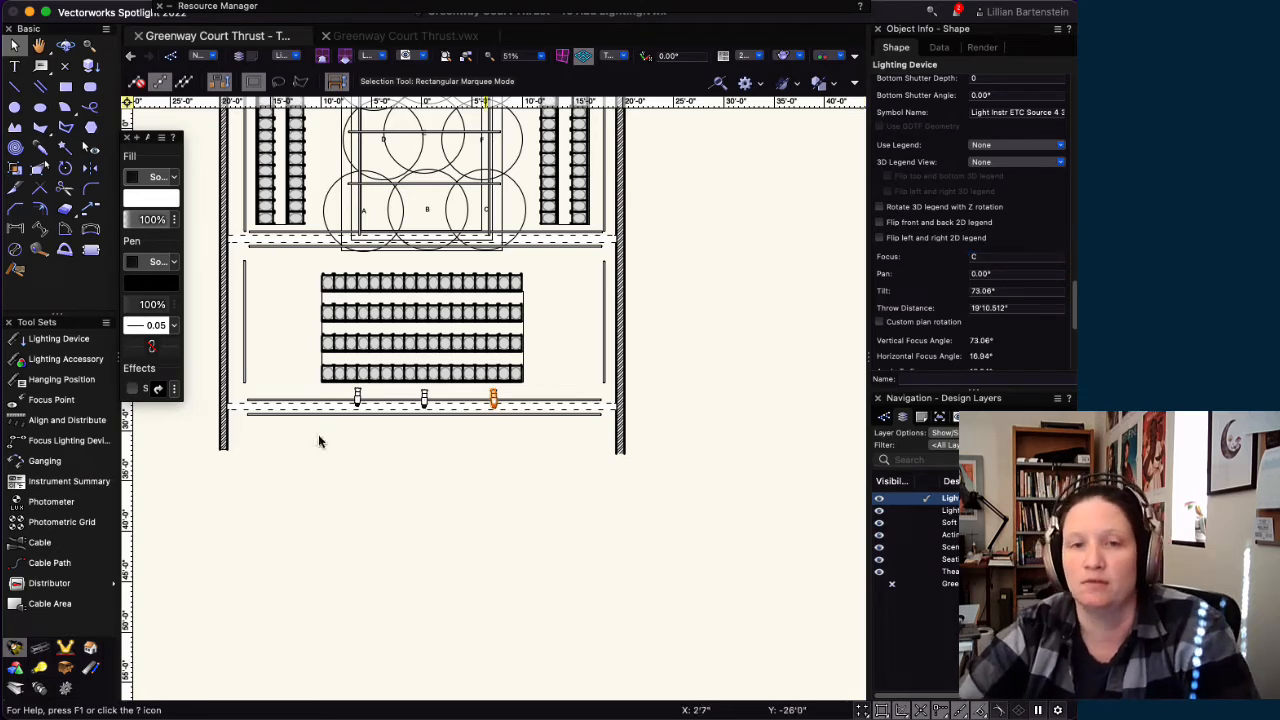
- Set the Focus of the centre fixture to B and of the fixture in line with area A to A
left_click(424, 398)
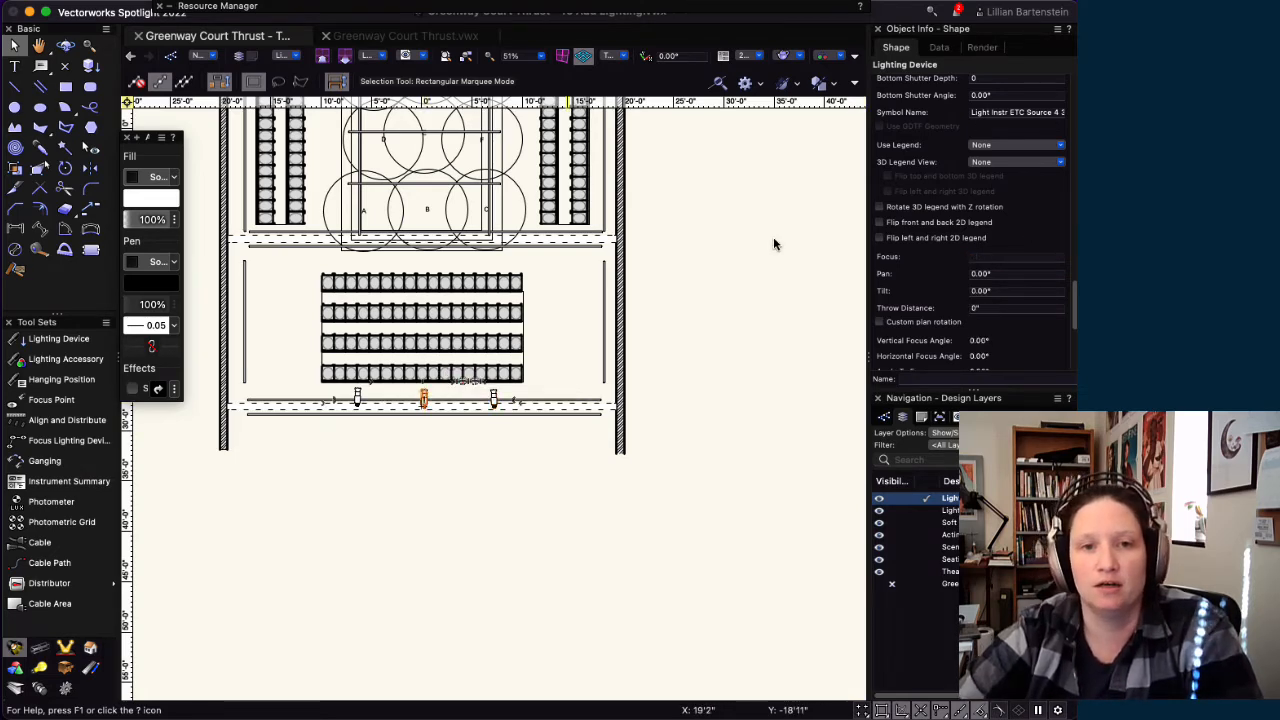
left_click(993, 258)
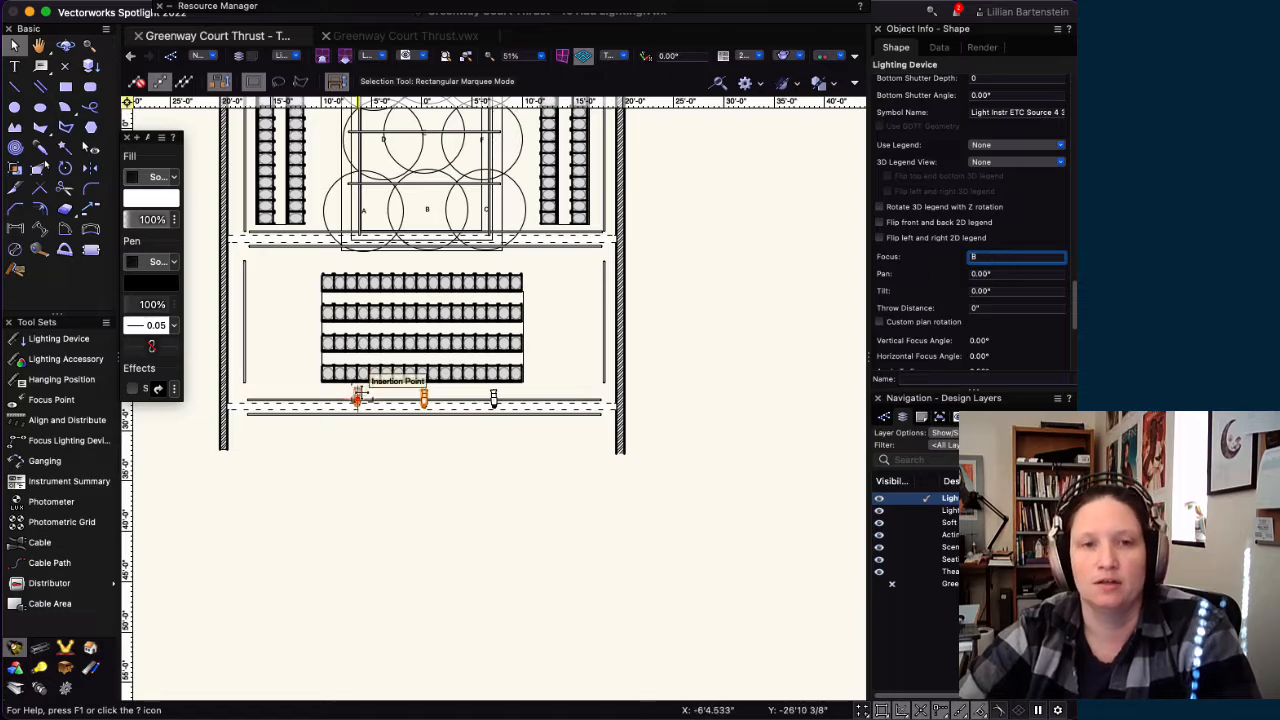
left_click(357, 398)
left_click(974, 262)
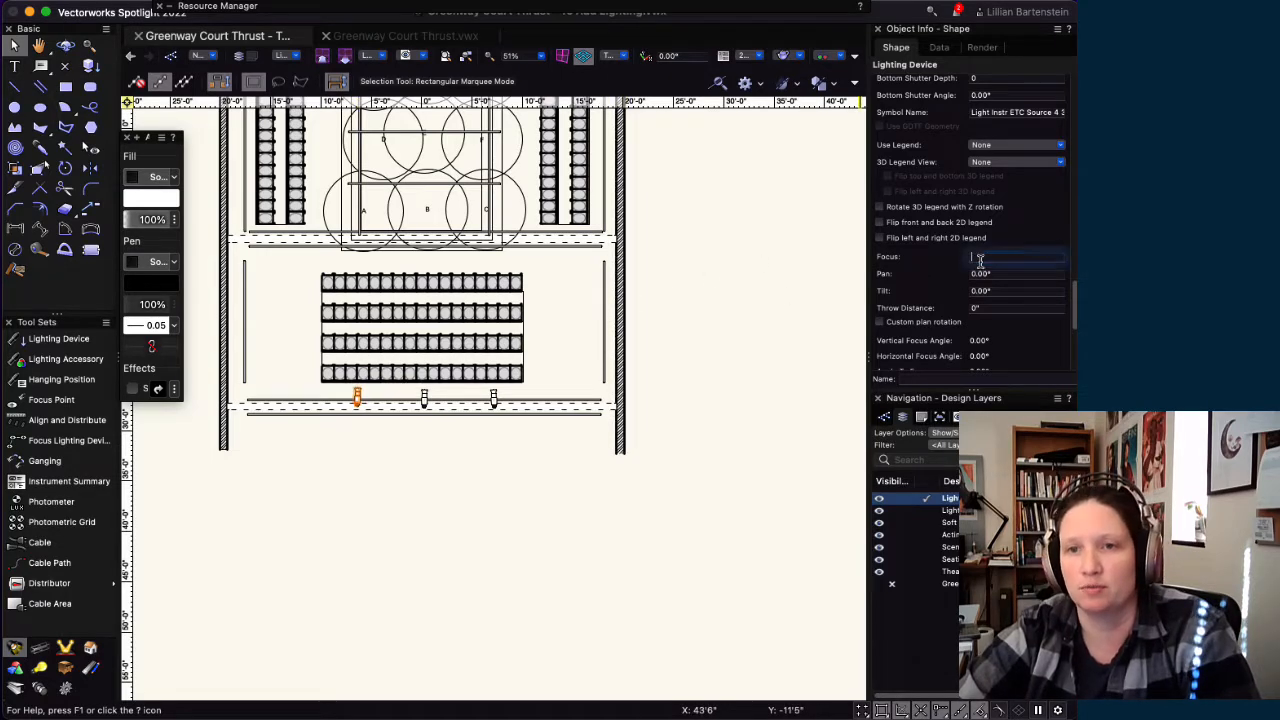
left_click(683, 326)
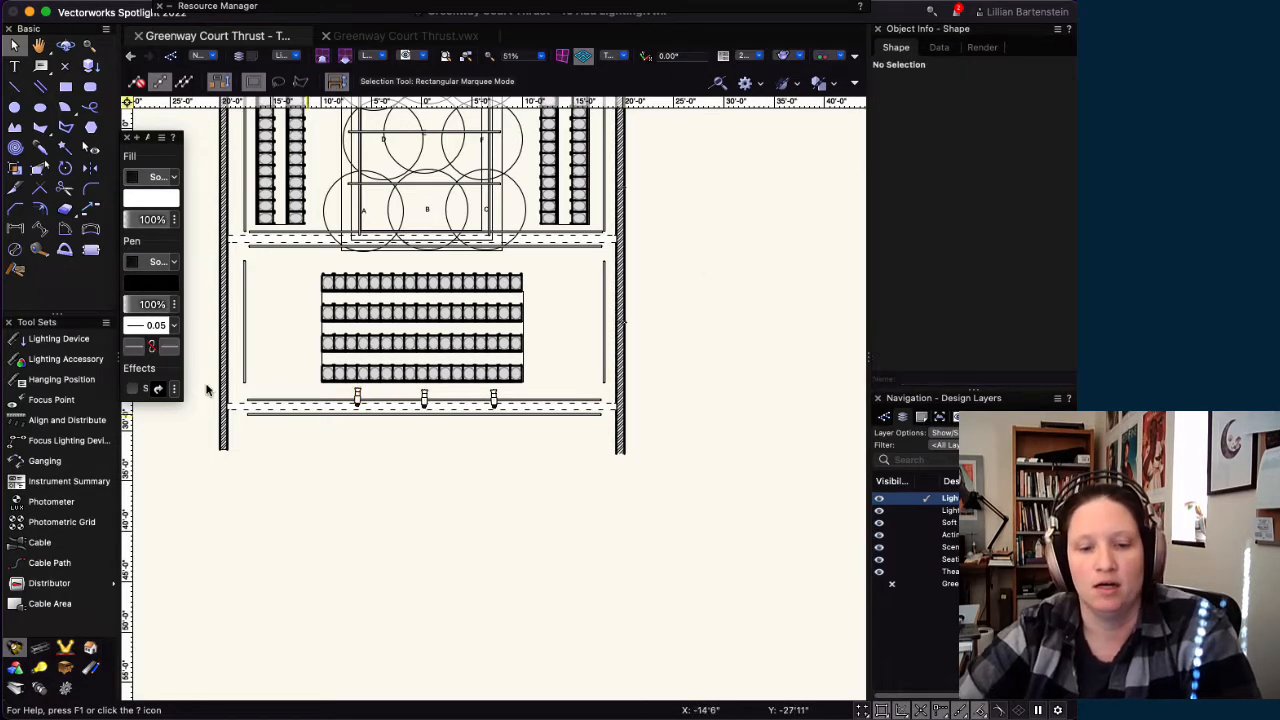
- Select the three fixtures hung behind the centre seating in a 3D view and turn on Draw beam for them
middle_click_drag(229, 343, 568, 50, "super")
middle_click_drag(340, 420, 736, 306, "super")
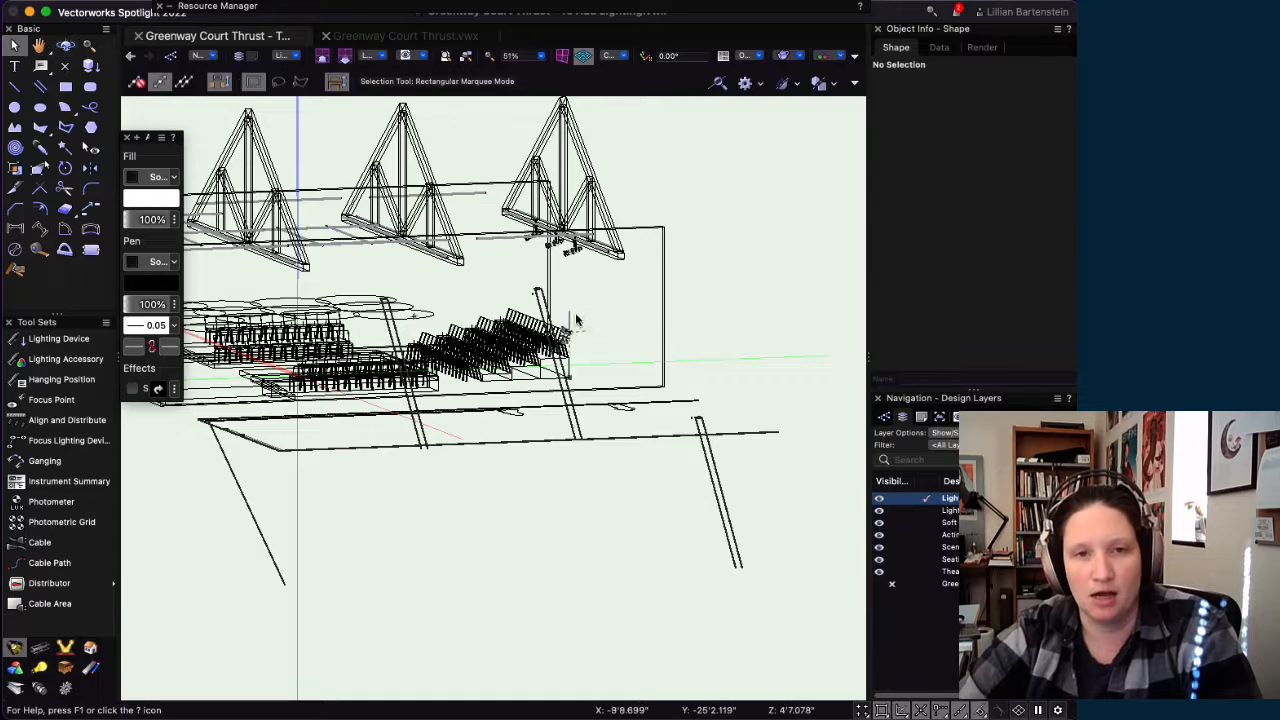
scroll(566, 284, "up", 5)
left_click(515, 195)
left_click(515, 197, "shift")
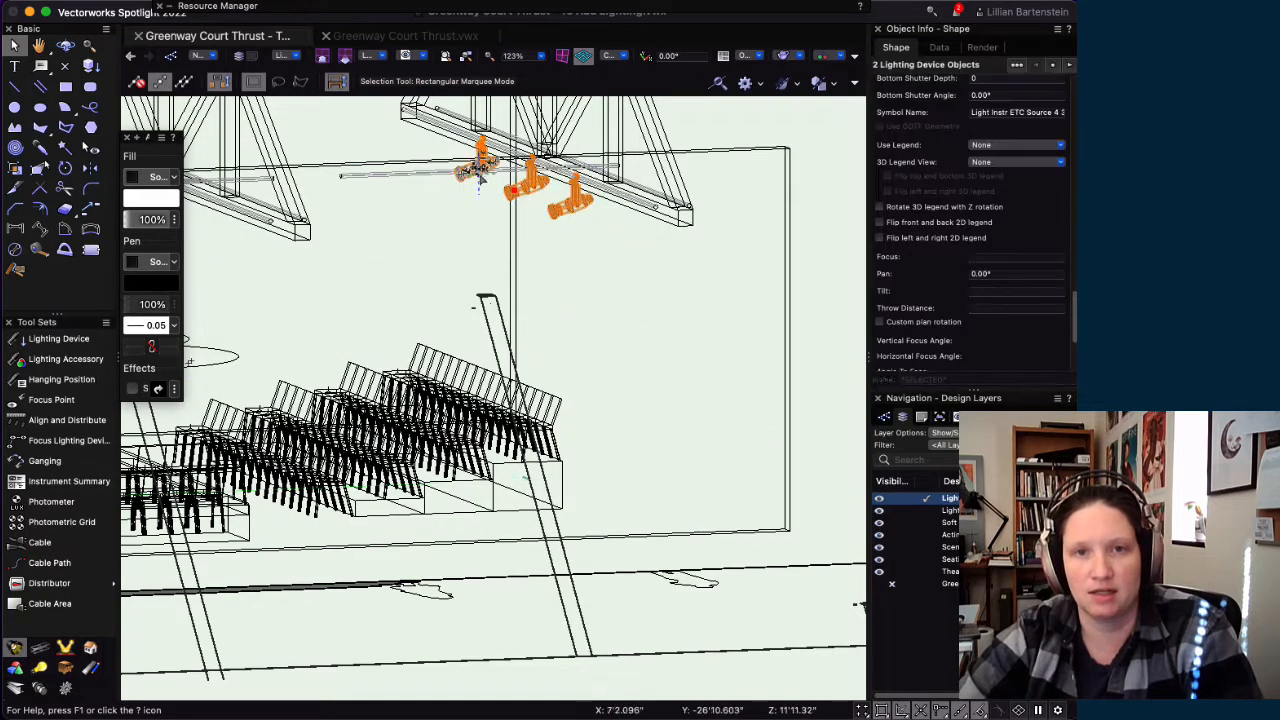
left_click(477, 172, "shift")
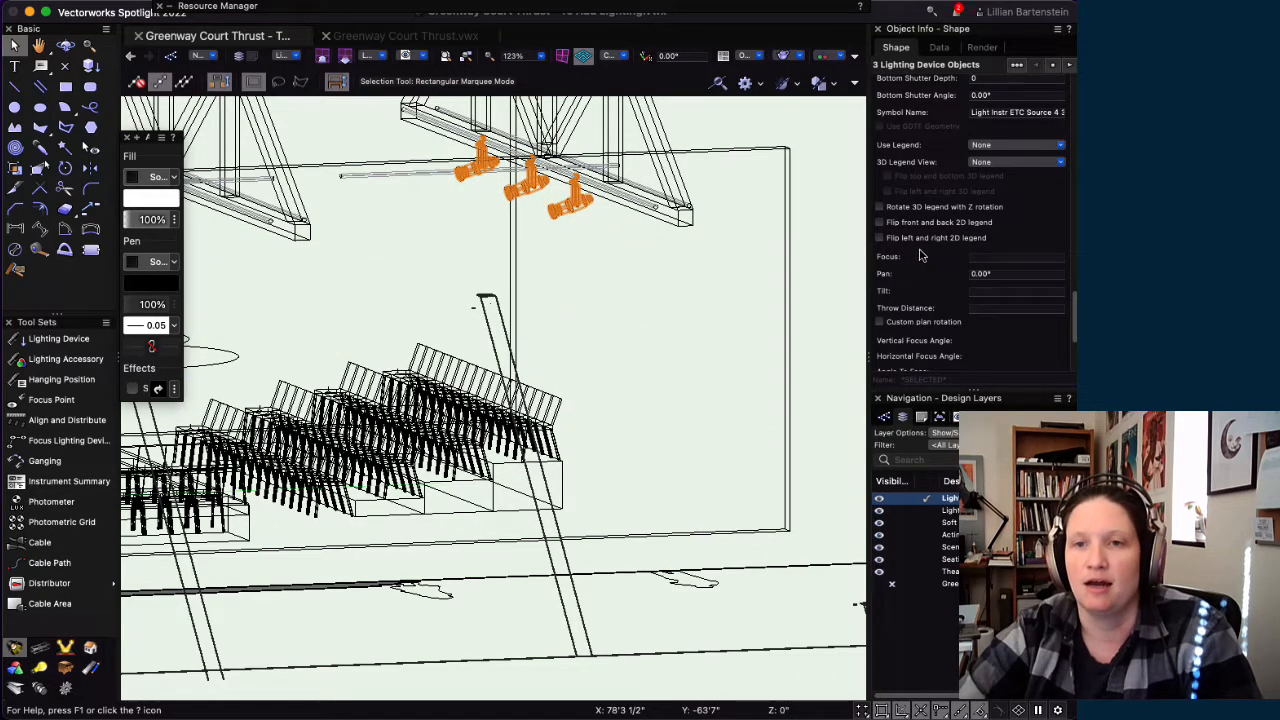
scroll(922, 256, "up", 2)
scroll(926, 250, "down", 3)
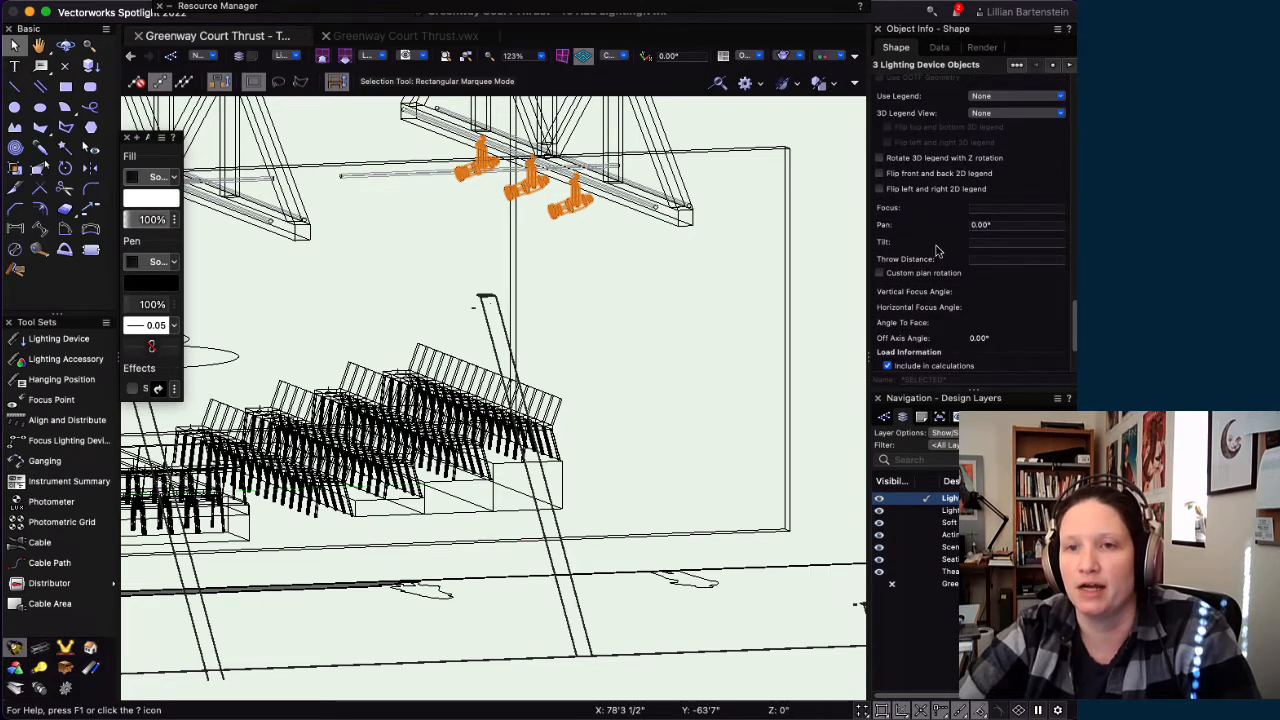
scroll(937, 251, "down", 4)
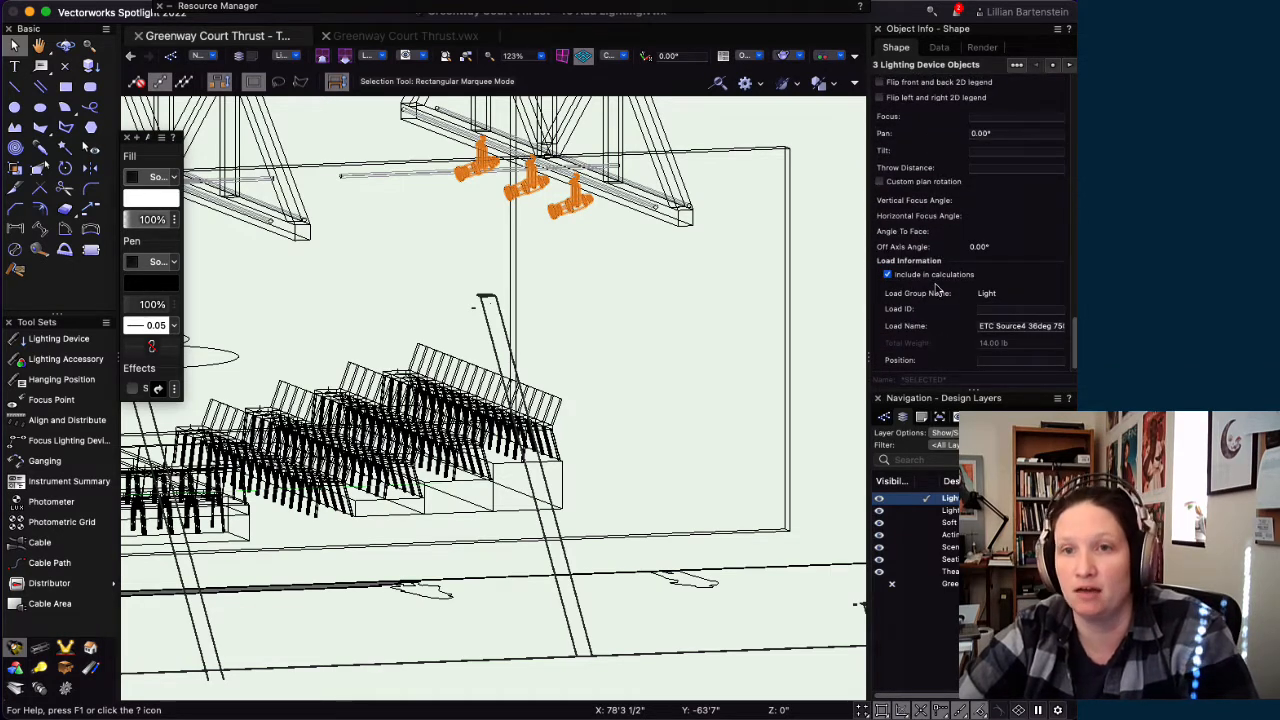
scroll(906, 210, "up", 5)
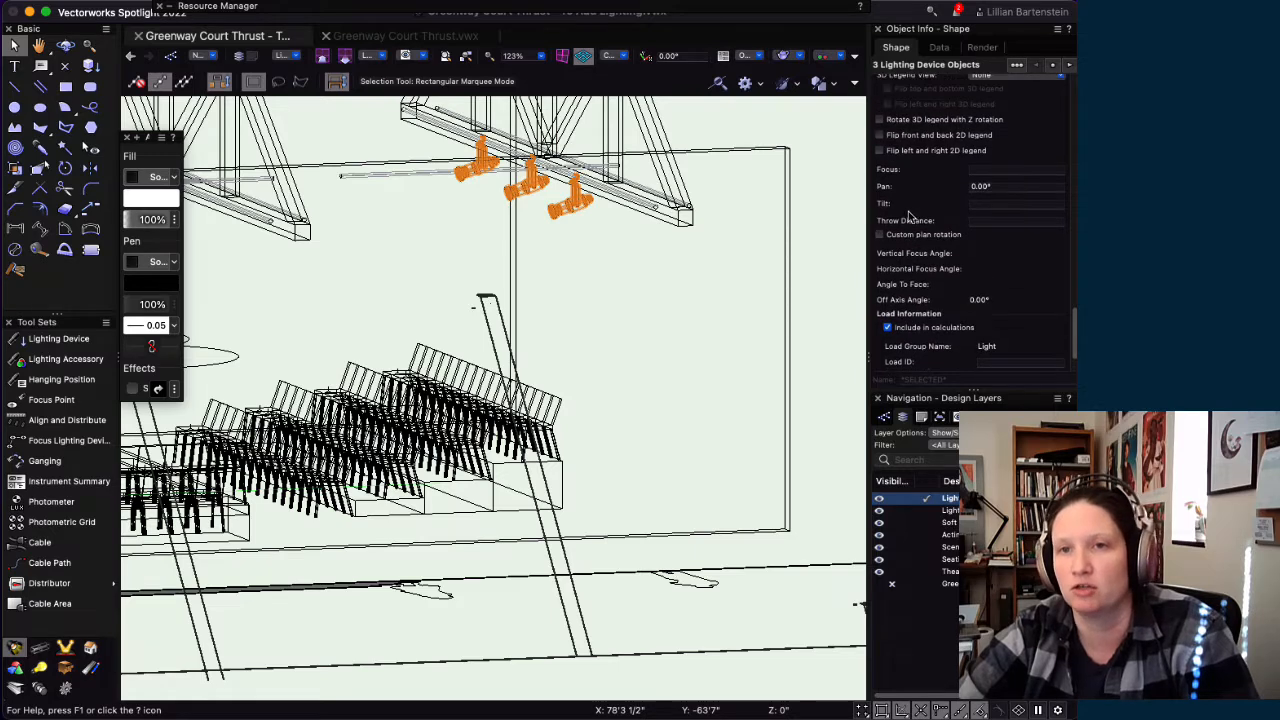
scroll(910, 220, "up", 10)
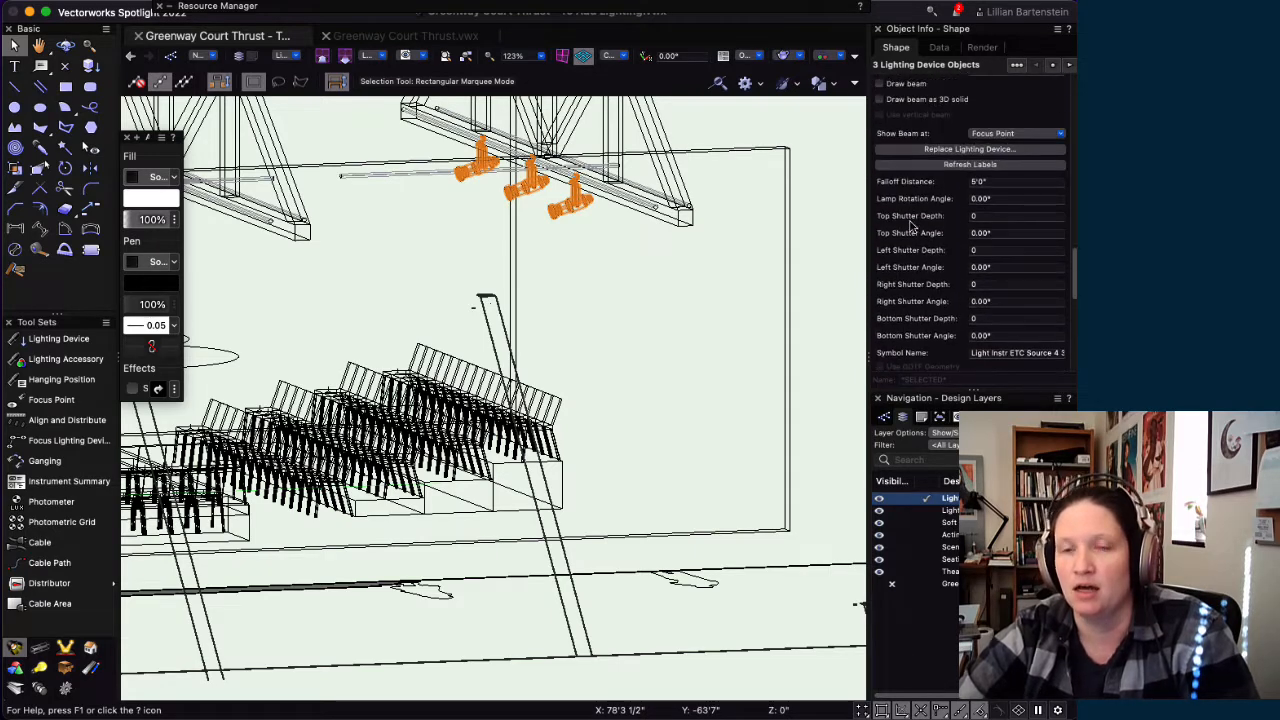
scroll(912, 138, "up", 1)
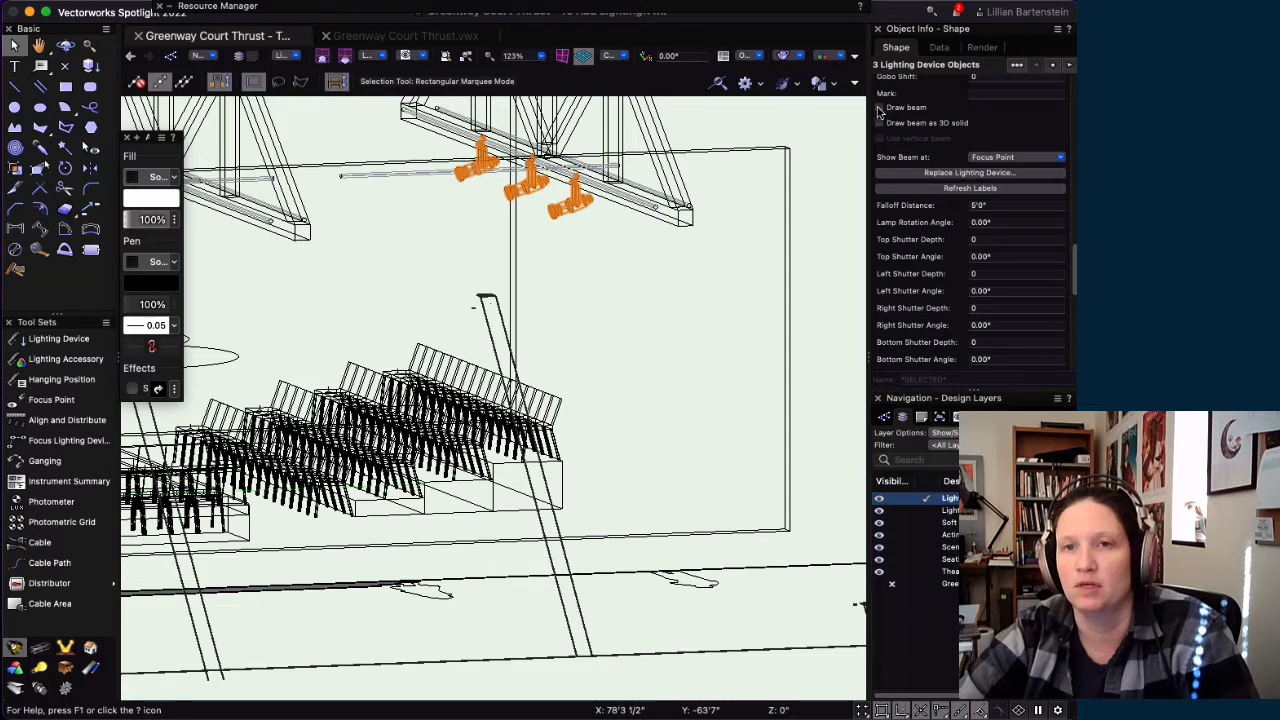
left_click(880, 107)
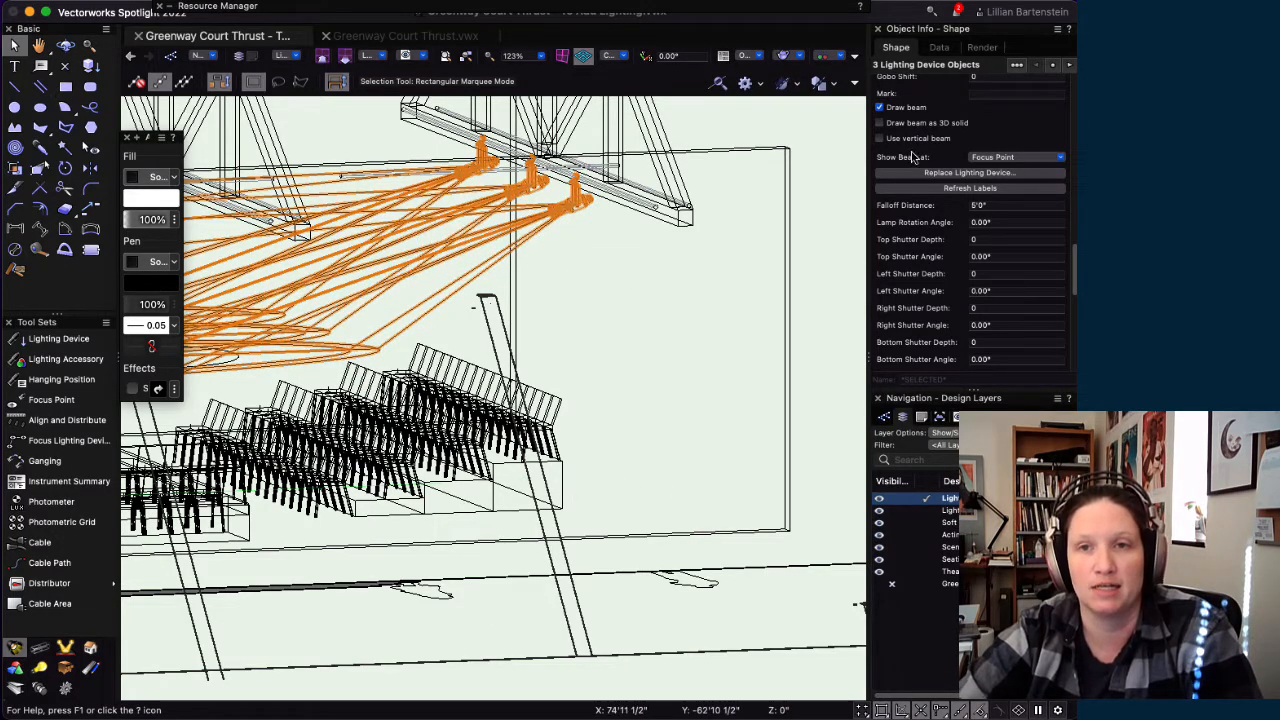
- Show the three fixtures' beams at the Falloff Point and examine their spread and beam angle properties in 3D
key("shift+c")
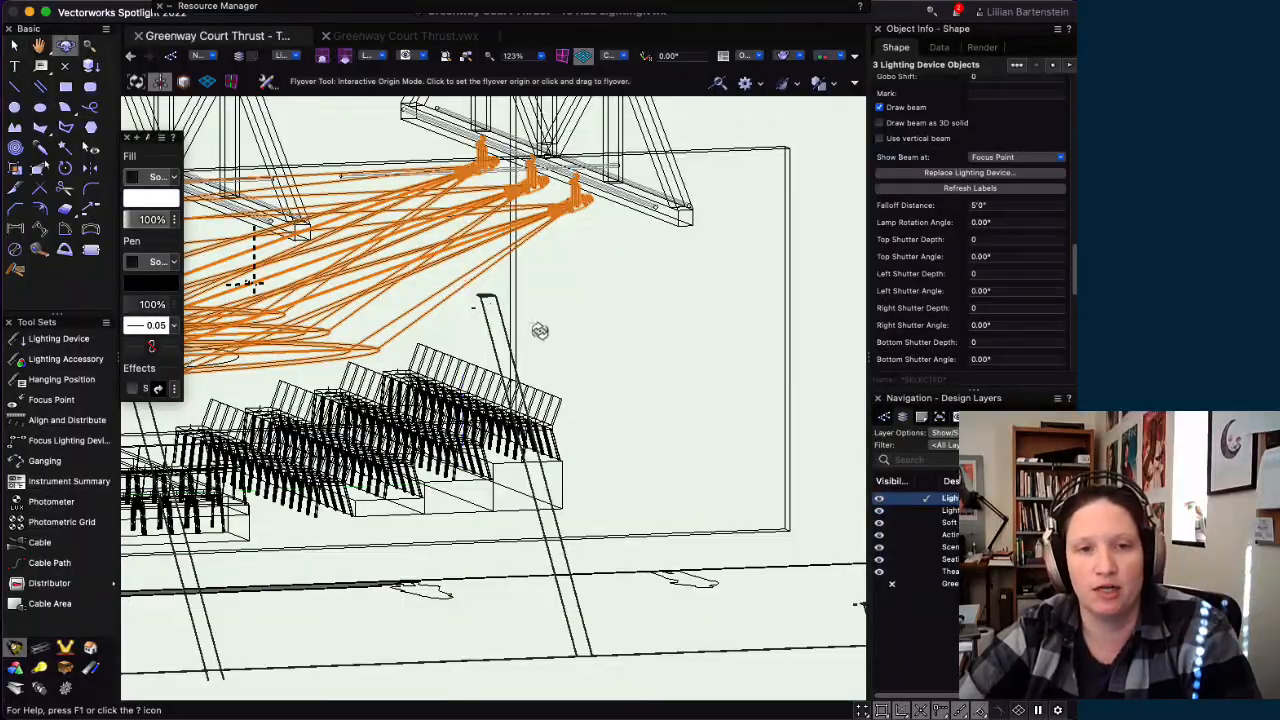
left_click_drag(540, 330, 120, 345)
left_click(986, 158)
left_click(1006, 194)
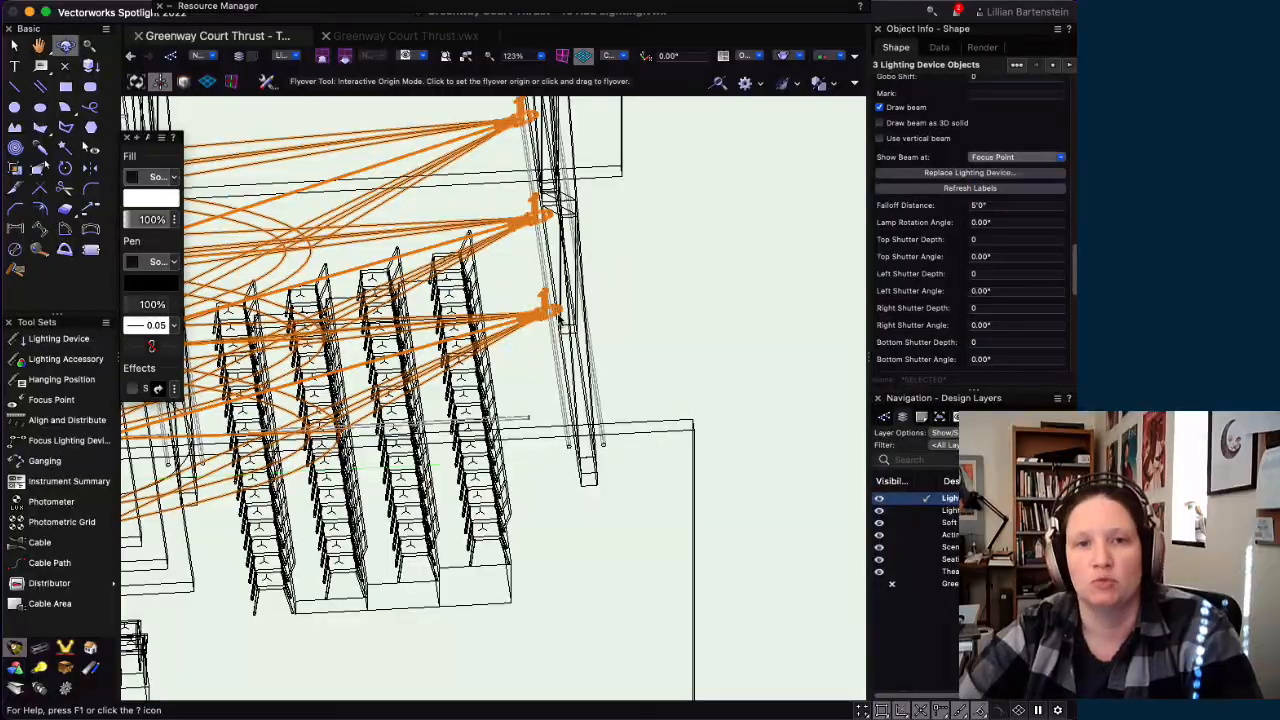
left_click_drag(205, 514, 623, 425)
scroll(587, 338, "down", 2)
scroll(556, 362, "down", 2)
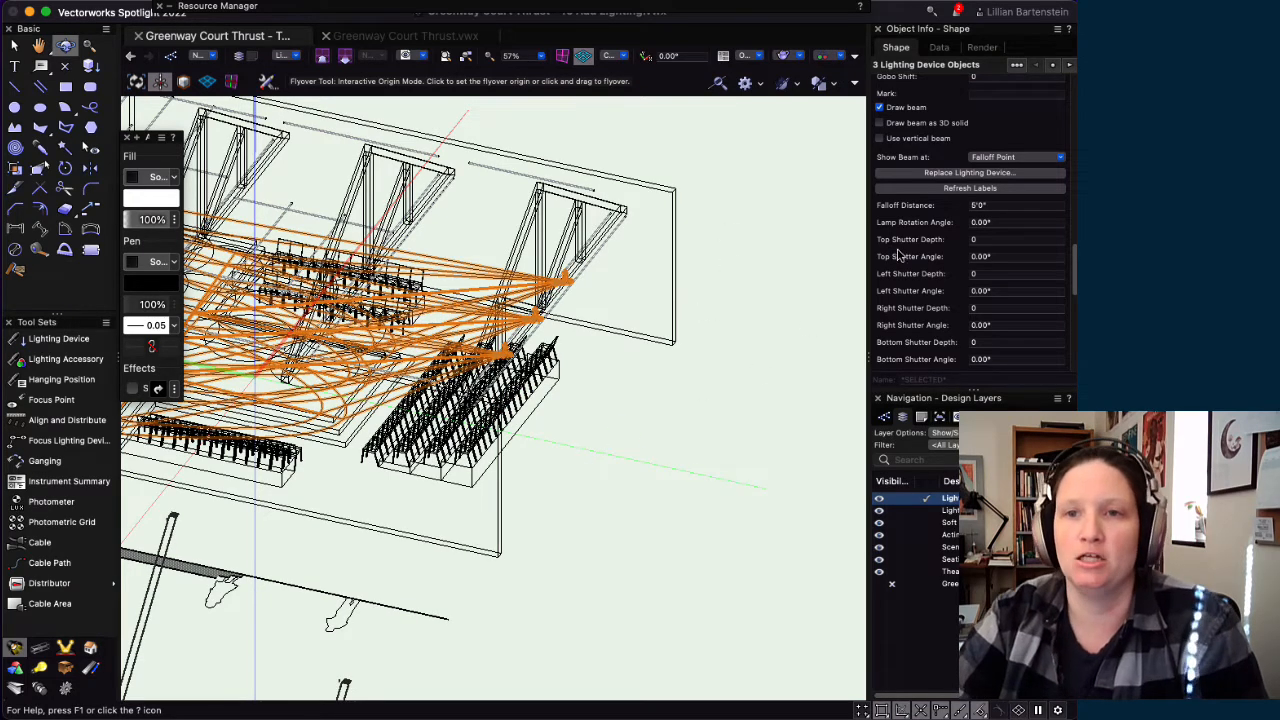
scroll(953, 262, "up", 5)
scroll(921, 253, "down", 1)
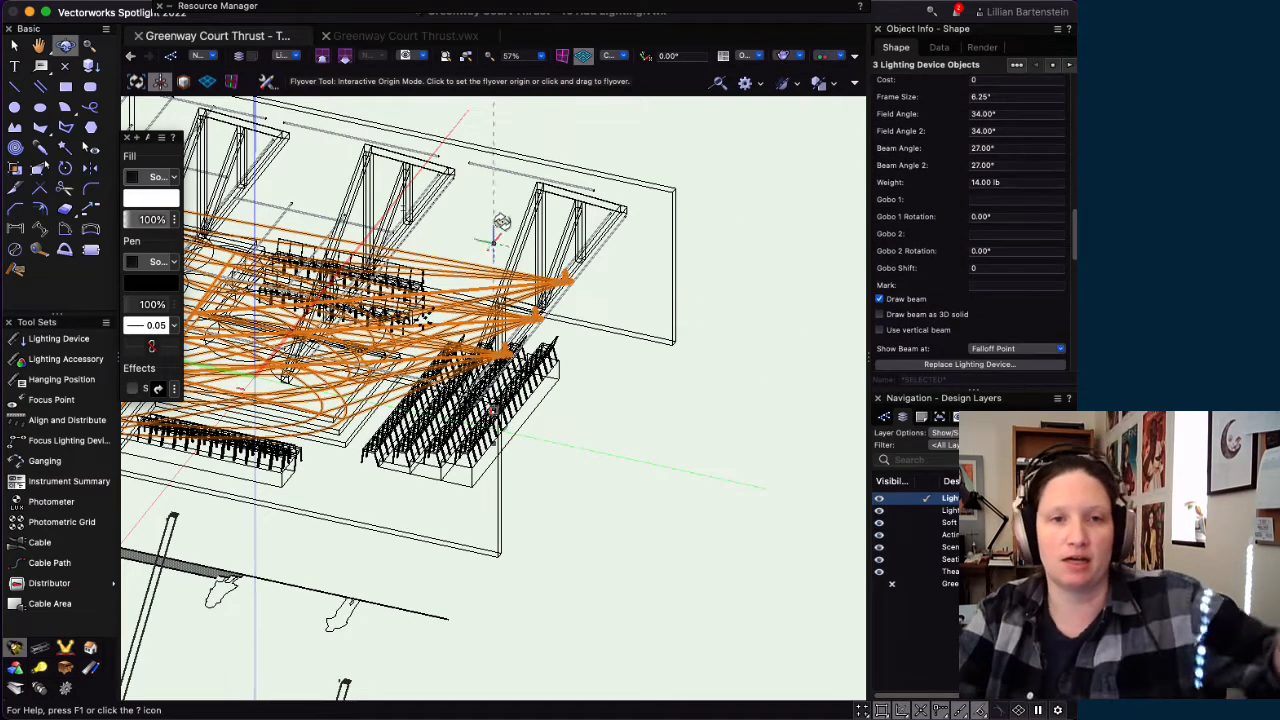
left_click_drag(450, 258, 271, 437)
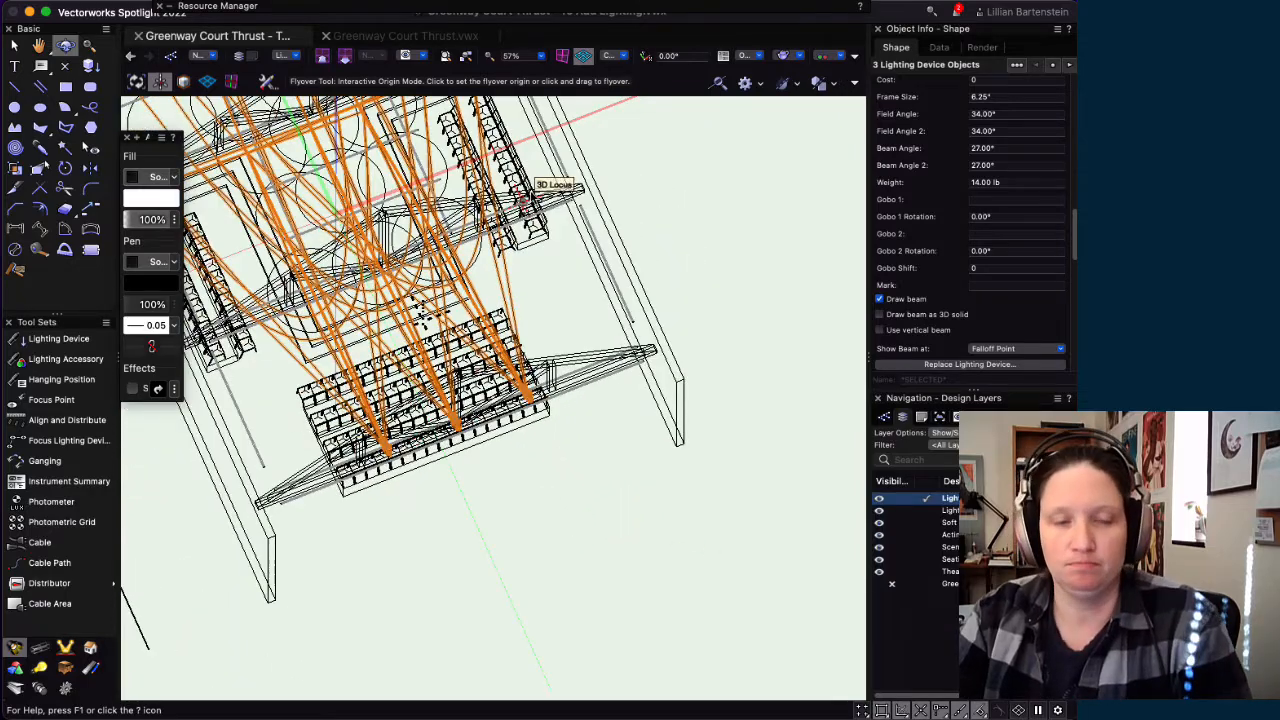
- Return to the plan view and set the three fixtures to show their beams at the Focus Point
key("super+5")
scroll(609, 370, "down", 5)
scroll(623, 366, "down", 5)
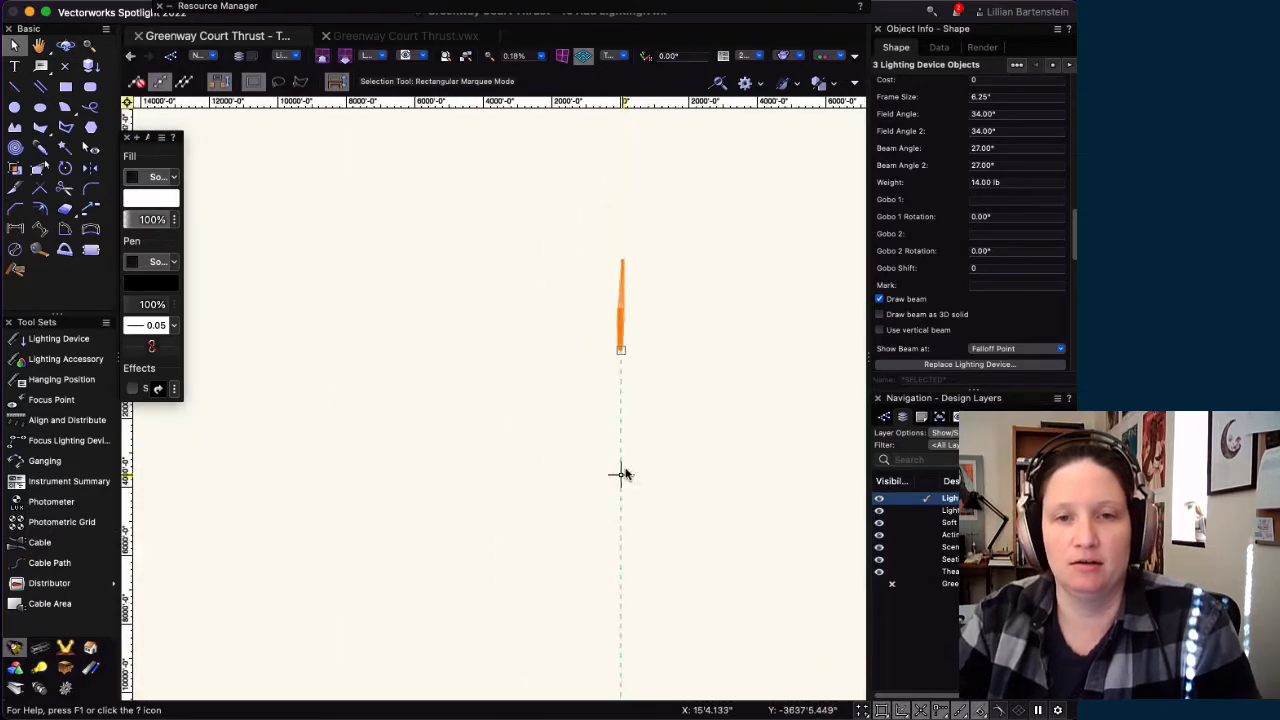
scroll(623, 474, "up", 7)
key("space")
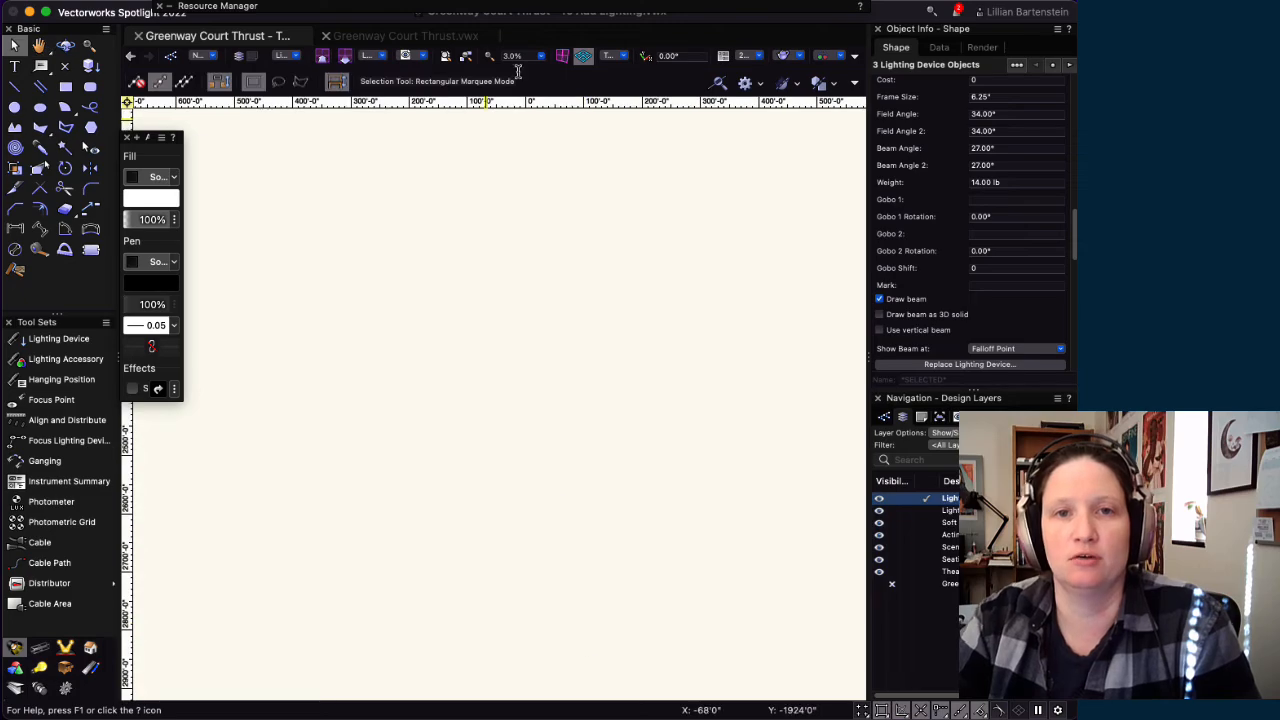
left_click(446, 57)
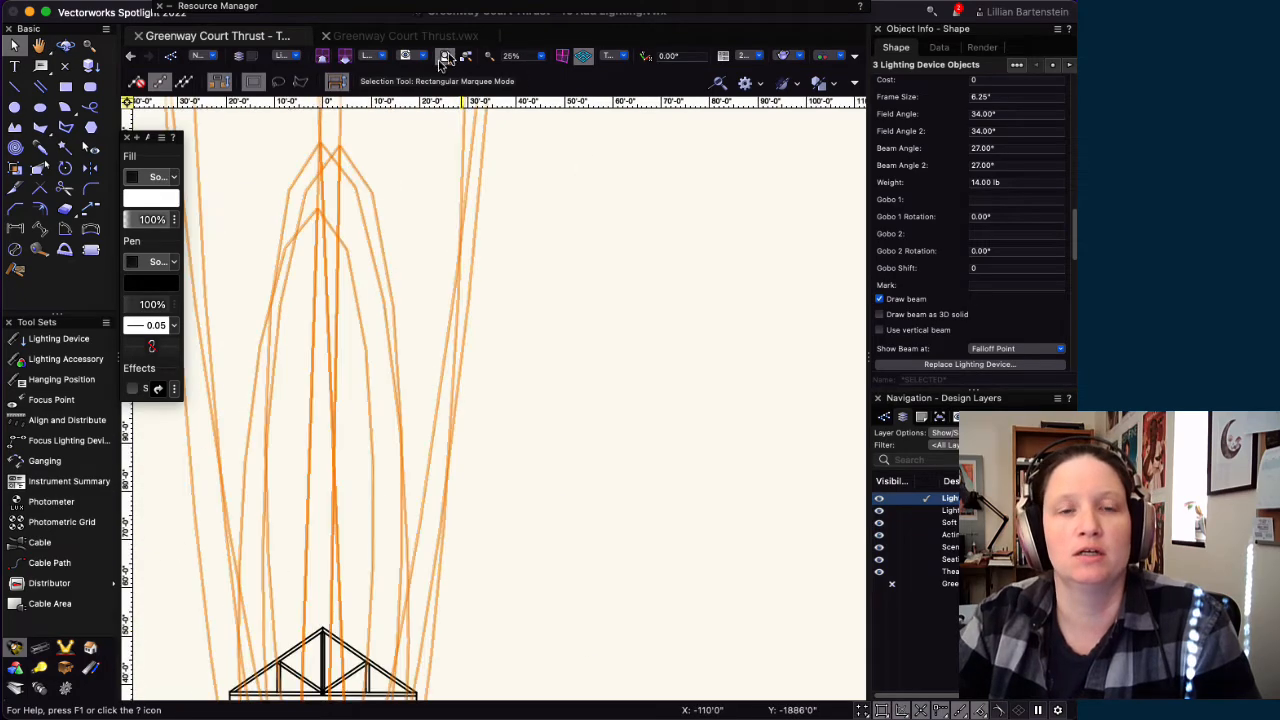
mouse_move(473, 429)
middle_mouse_down()
mouse_move(566, 257)
mouse_move(730, 157)
middle_mouse_up()
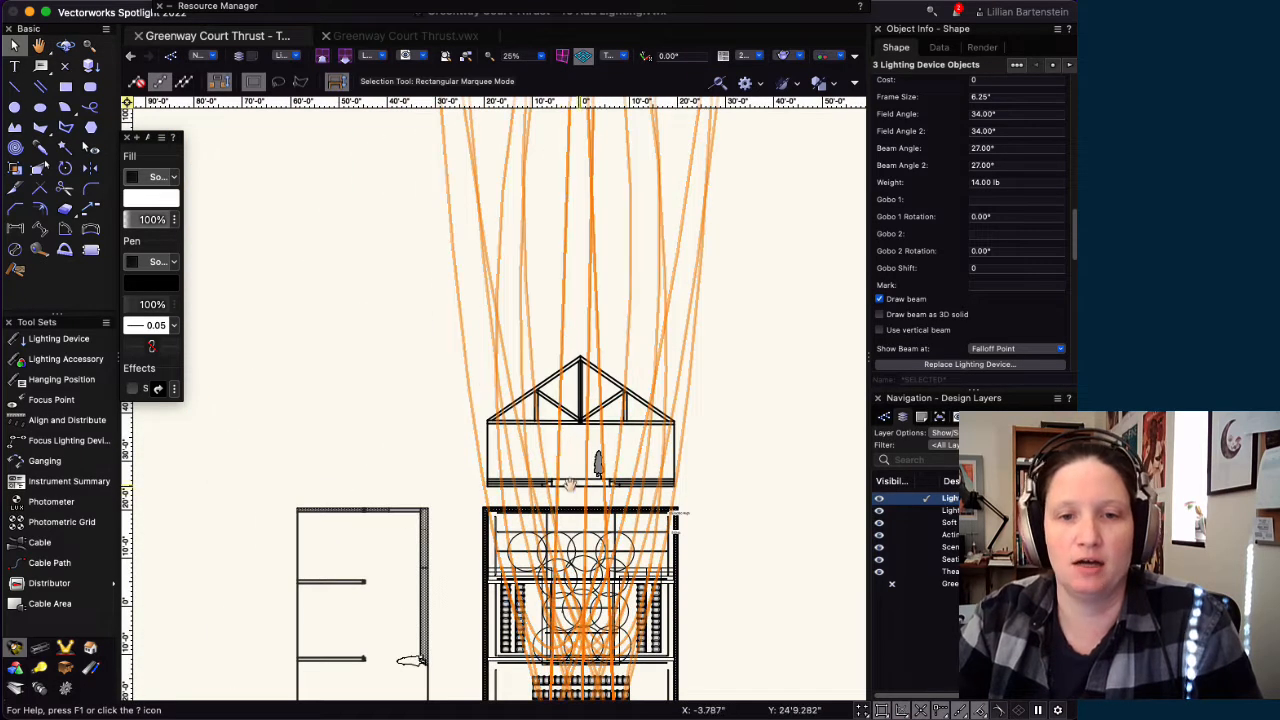
middle_click_drag(569, 492, 577, 197)
scroll(579, 340, "up", 5)
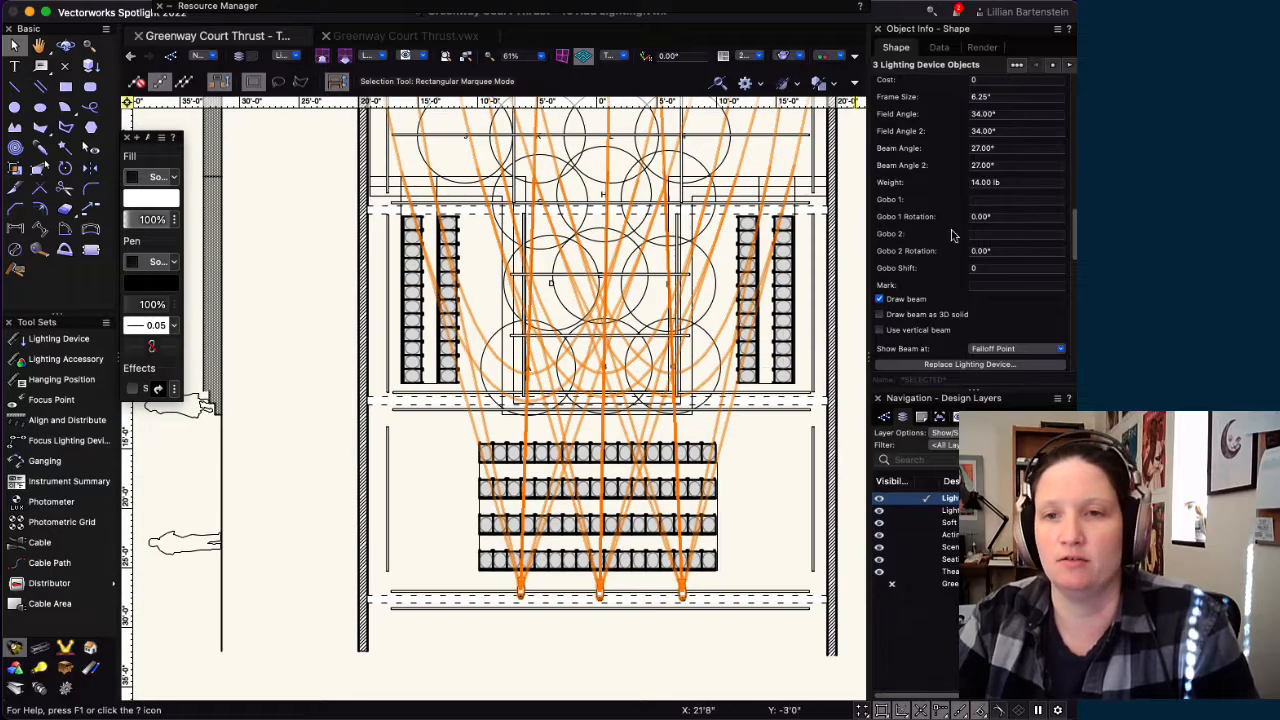
left_click(1000, 348)
left_click(1008, 366)
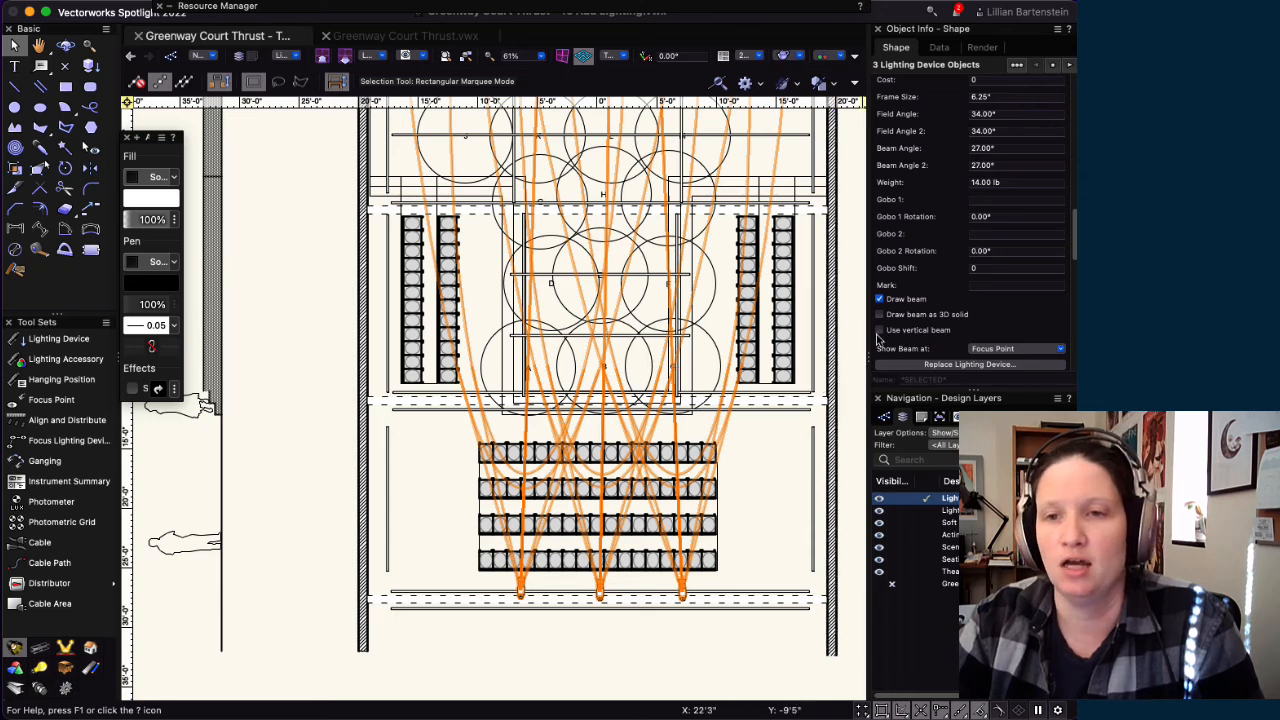
- Replace the three selected fixtures with a lighting device that has a 25° field angle and an 18° beam angle
left_click(957, 366)
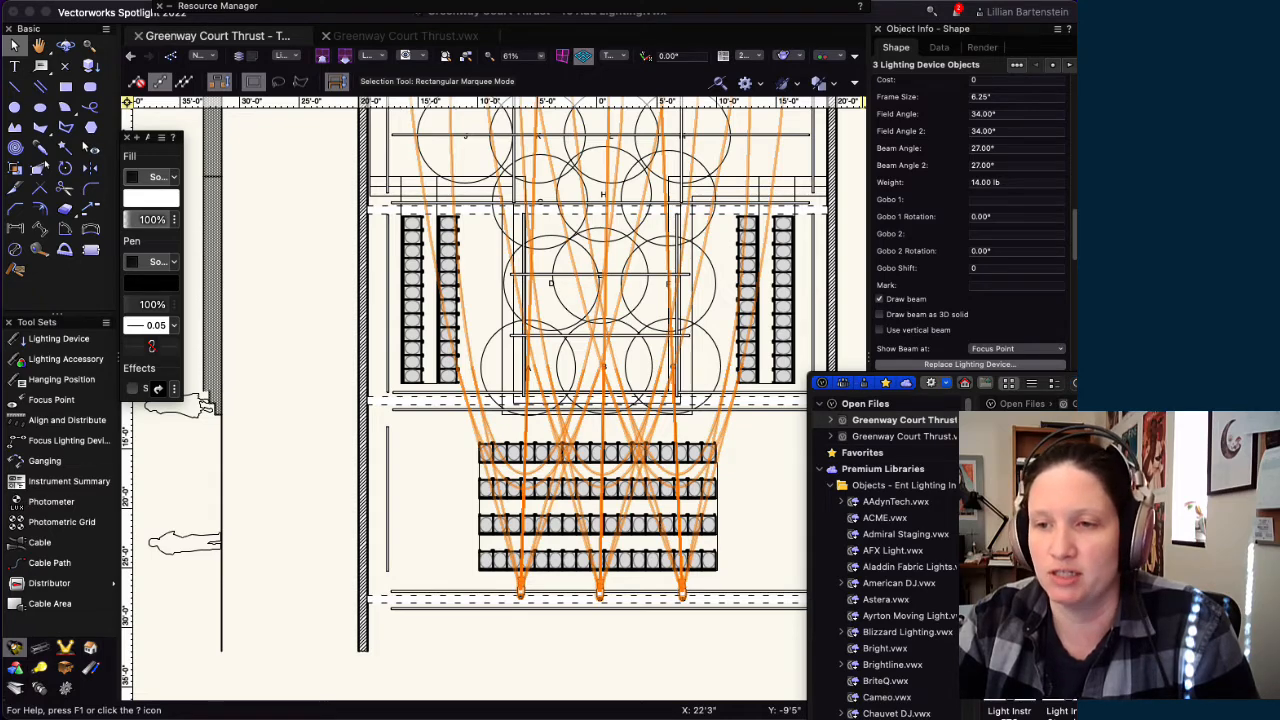
key("Return")
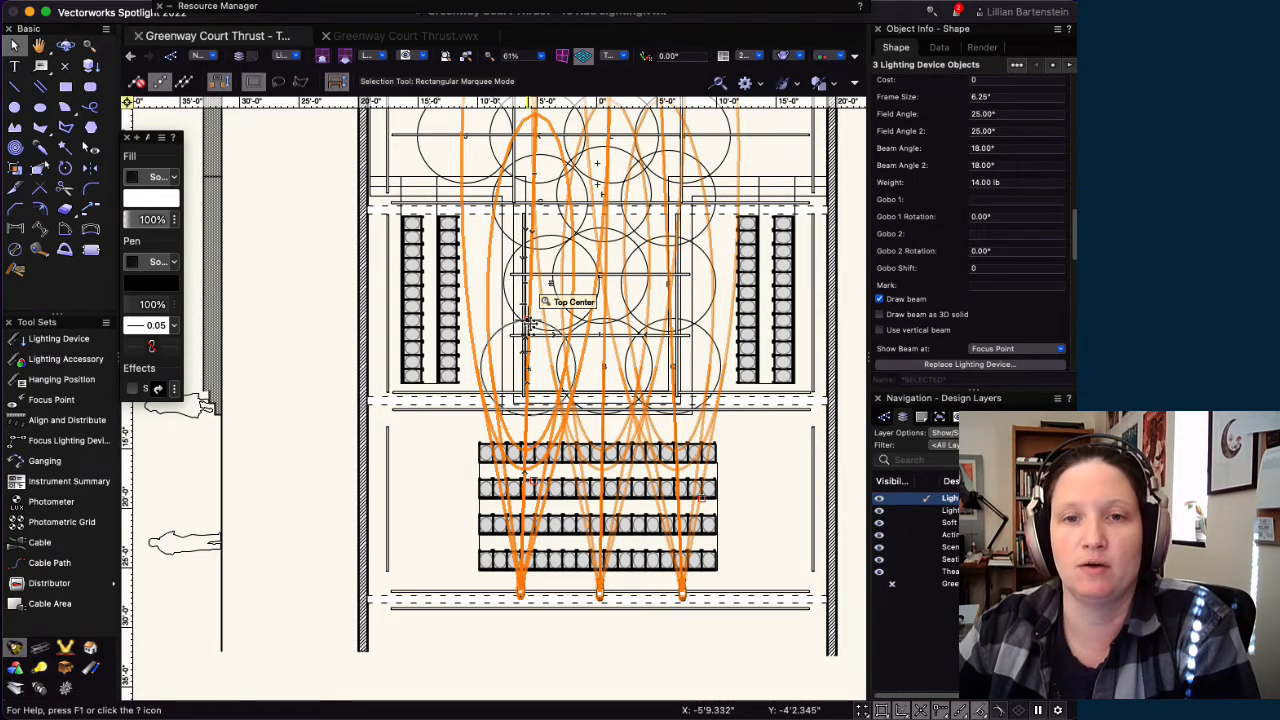
left_click_drag(528, 325, 570, 385)
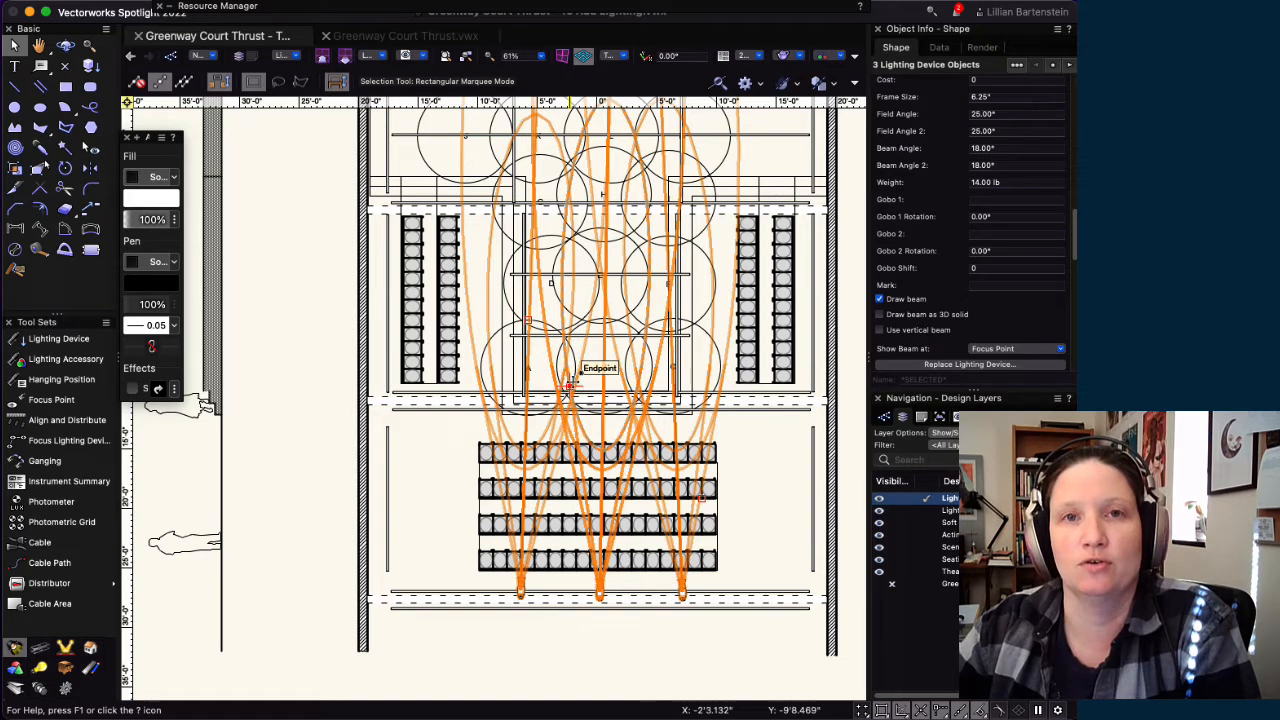